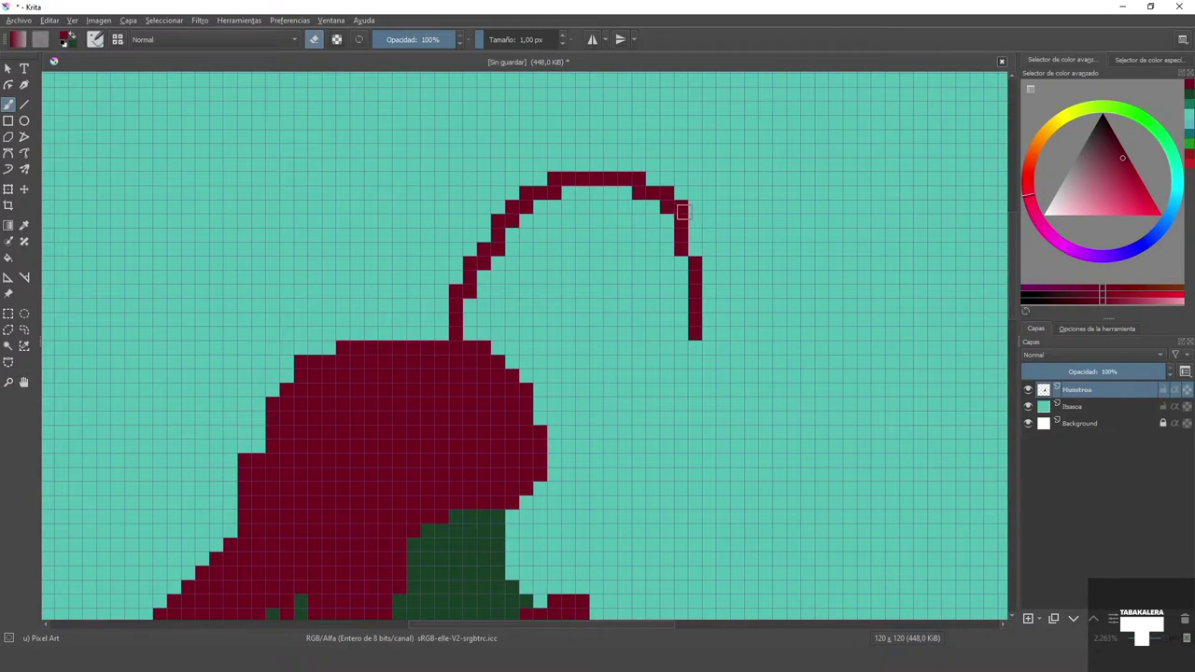
Step: Erase the doubled pixels along the curved lure stalk so it forms a clean line one pixel wide
left_click(638, 180)
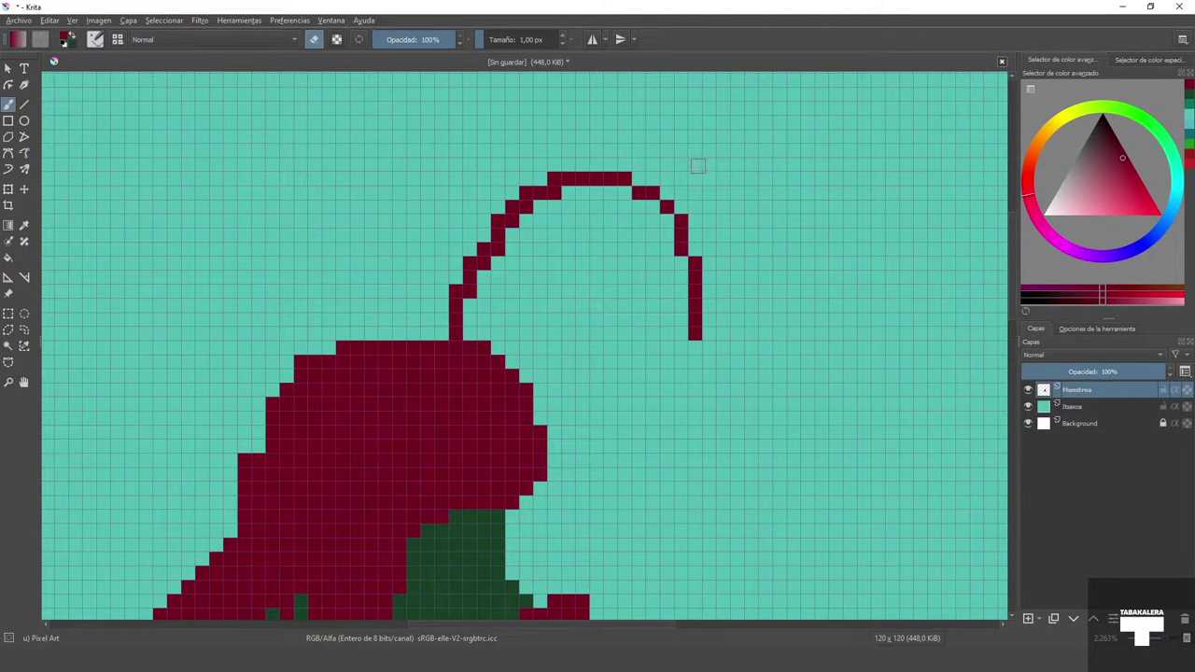
left_click(554, 179)
left_click(526, 192)
left_click(498, 217)
left_click(484, 232)
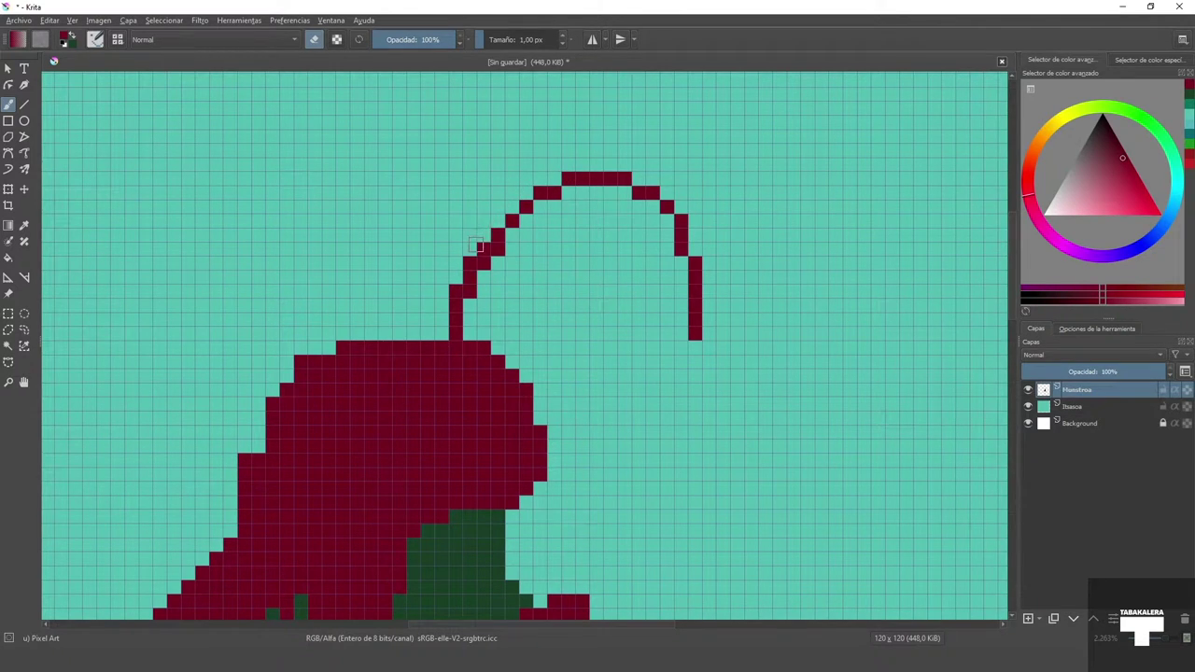
left_click(468, 263)
left_click(454, 291)
left_click(485, 249)
left_click(501, 246)
left_click(501, 250)
left_click(502, 250)
Step: Paint a small white light at the tip of the lure stalk and a two-by-two-pixel white eye on the head
left_click_drag(571, 284, 537, 202)
left_click_drag(1089, 165, 1020, 236)
mouse_move(663, 266)
left_mouse_down()
mouse_move(663, 308)
mouse_move(649, 293)
left_mouse_up()
left_click_drag(677, 279, 677, 293)
scroll(731, 280, "up", 2)
left_click_drag(731, 279, 576, 267)
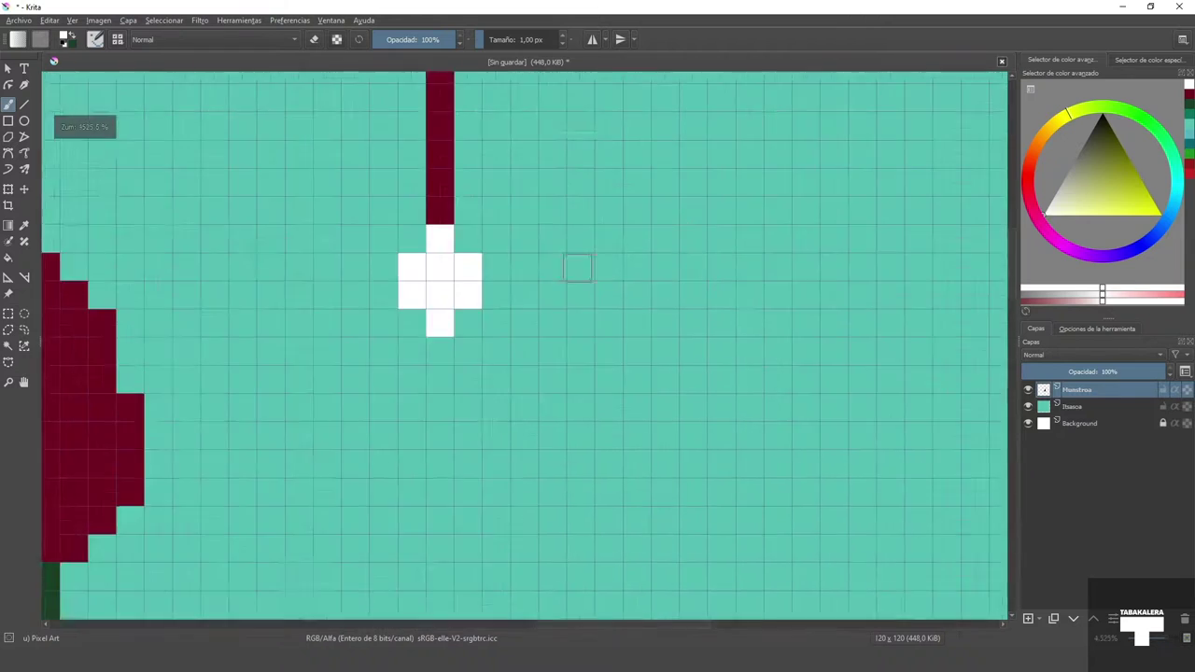
scroll(576, 267, "down", 2)
mouse_move(200, 361)
left_mouse_down()
mouse_move(492, 299)
mouse_move(459, 316)
mouse_move(475, 300)
left_mouse_up()
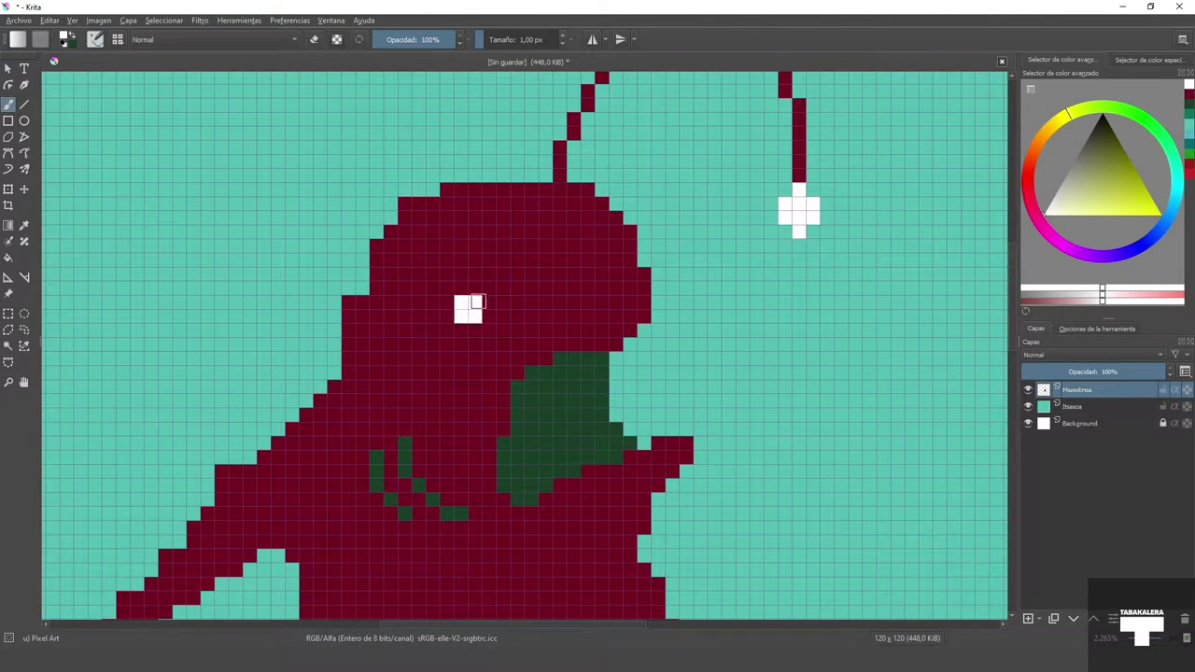
Step: Paint a row of six white, one-pixel-wide vertical teeth rising along the monster's lower jaw
scroll(685, 292, "down", 3)
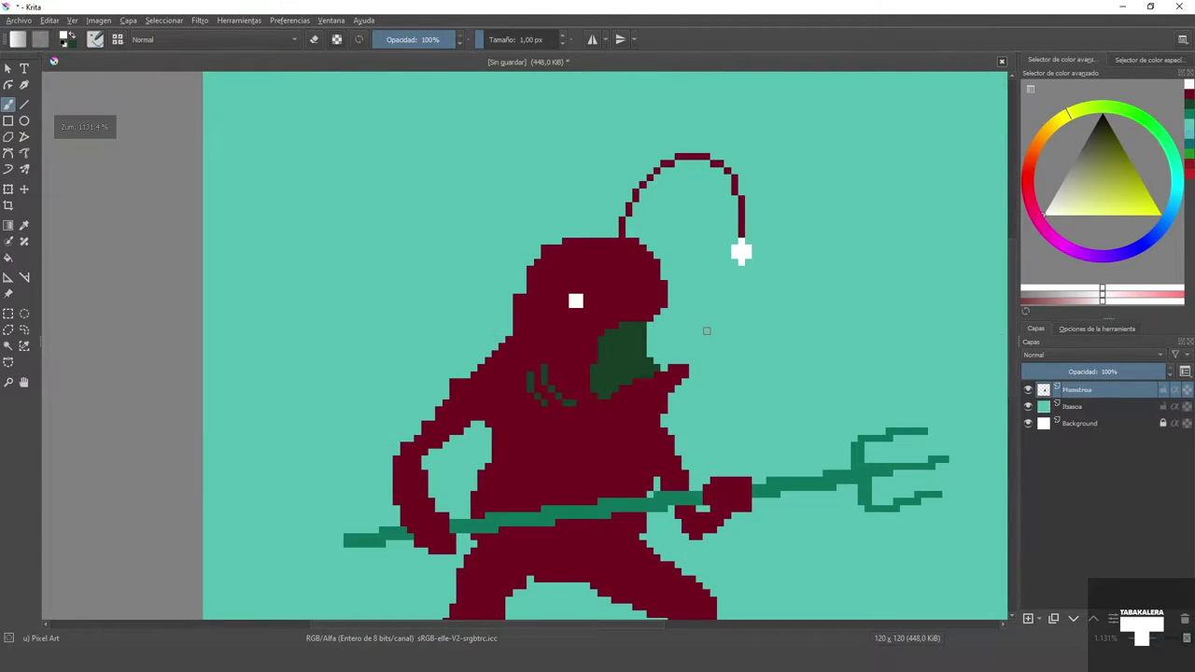
scroll(707, 330, "down", 2)
scroll(700, 330, "up", 3)
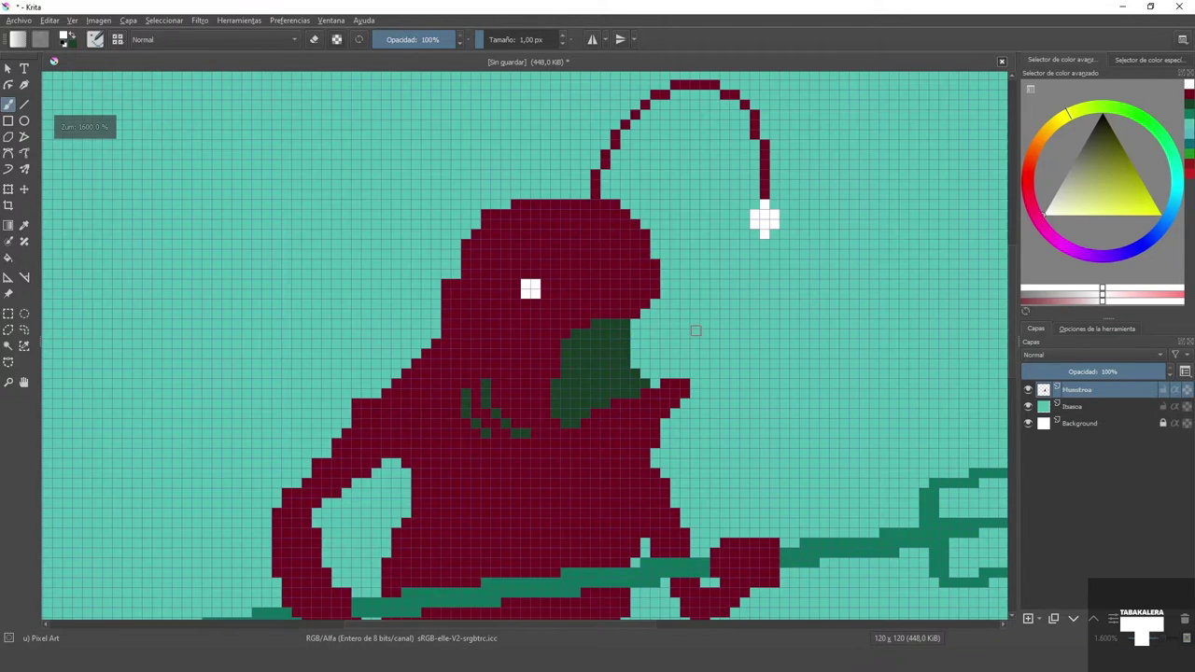
scroll(673, 318, "up", 3)
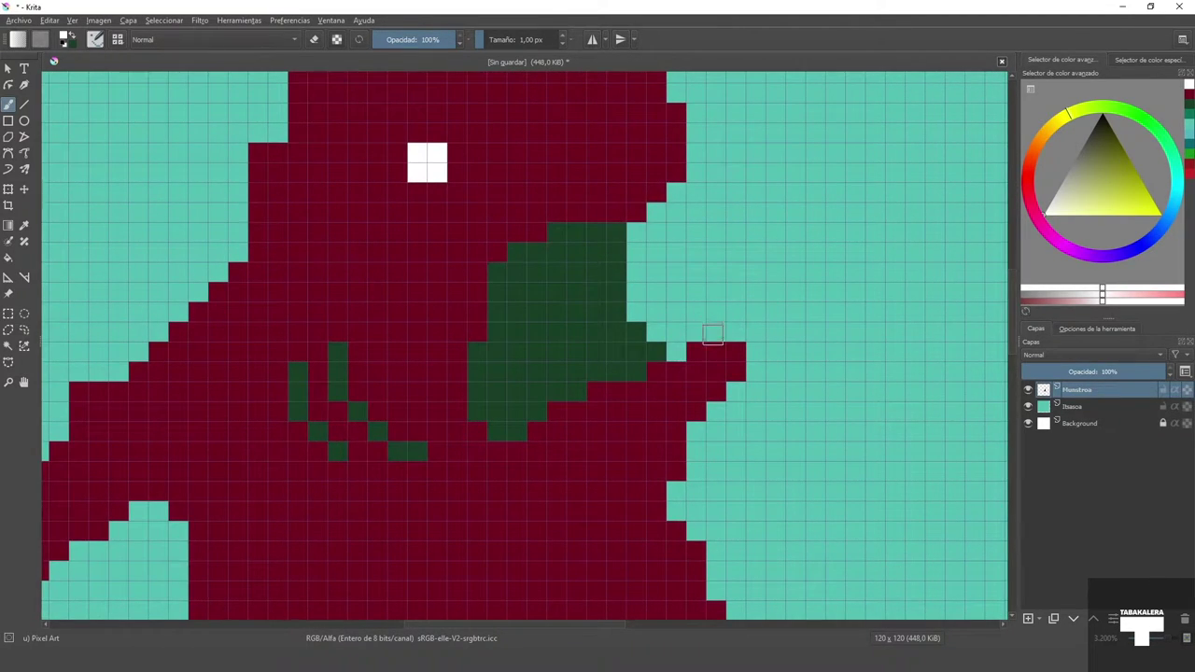
left_click_drag(714, 331, 714, 273)
mouse_move(675, 292)
left_mouse_down()
mouse_move(675, 351)
mouse_move(636, 292)
left_mouse_up()
left_click_drag(596, 332, 596, 370)
left_click_drag(557, 351, 557, 391)
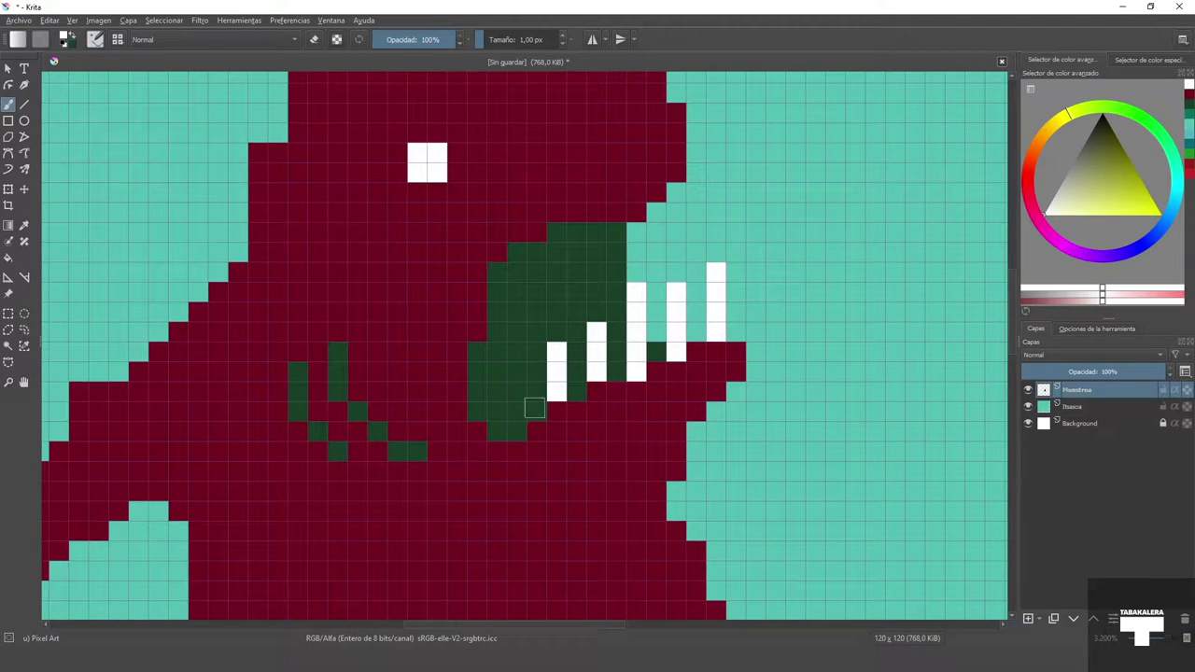
left_click_drag(509, 429, 512, 384)
Step: Examine the monster's teeth, head and whole figure from close up and at a distance
scroll(678, 362, "down", 3)
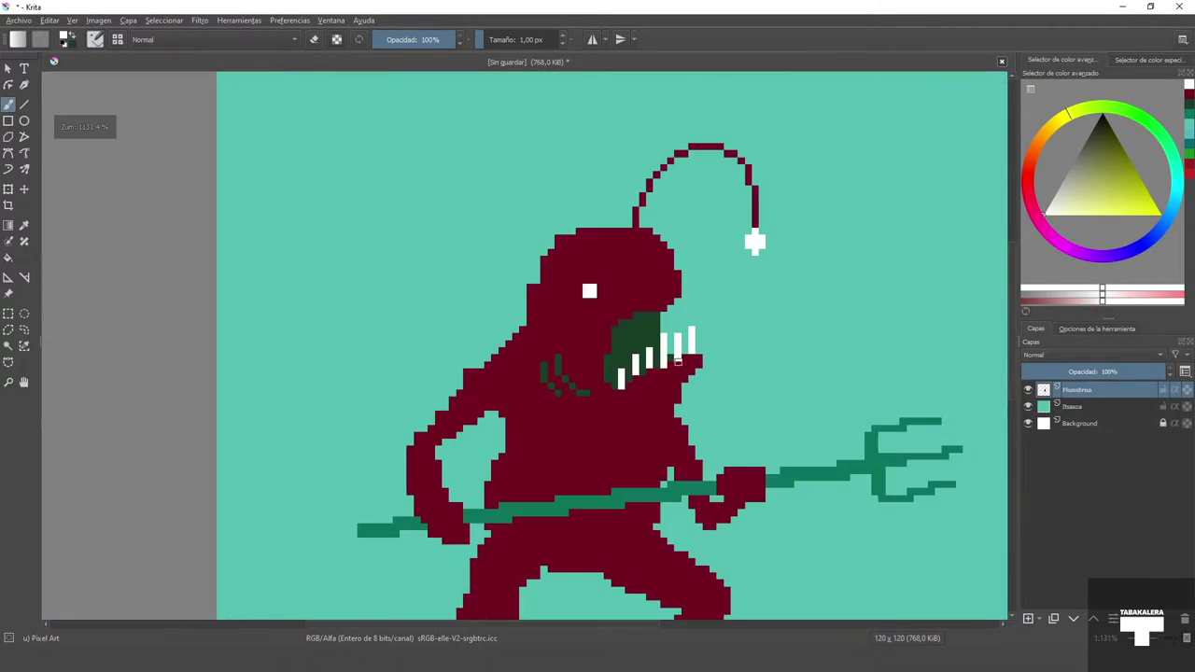
left_click_drag(696, 351, 735, 335)
scroll(726, 342, "up", 3)
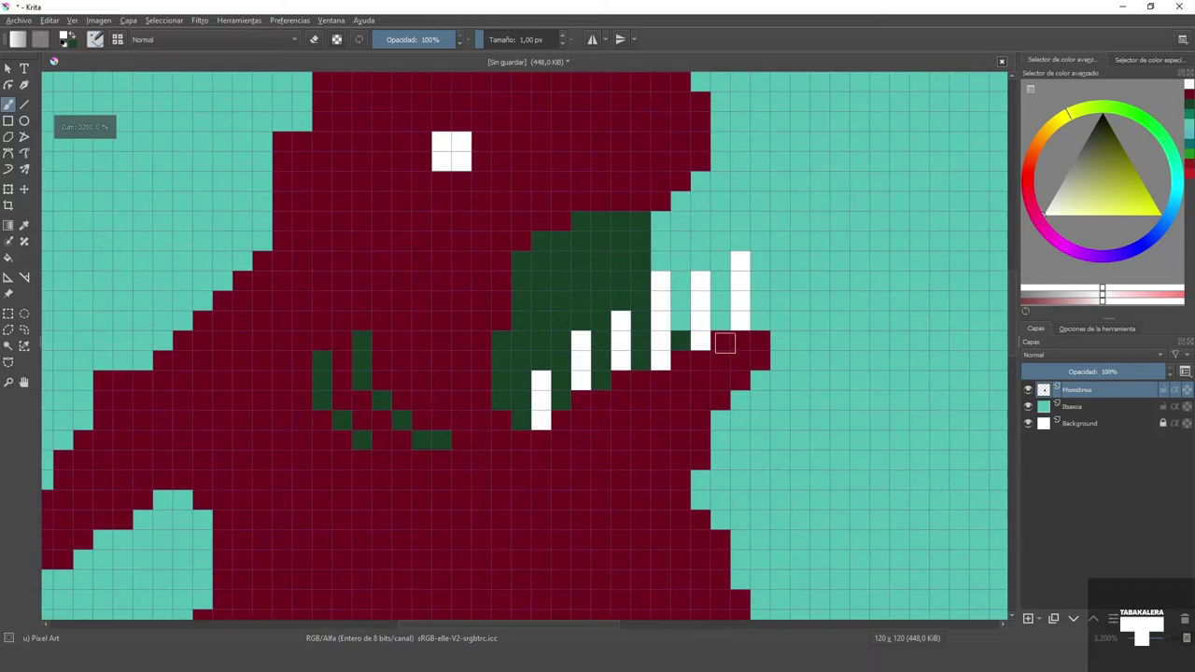
left_click_drag(691, 301, 688, 356)
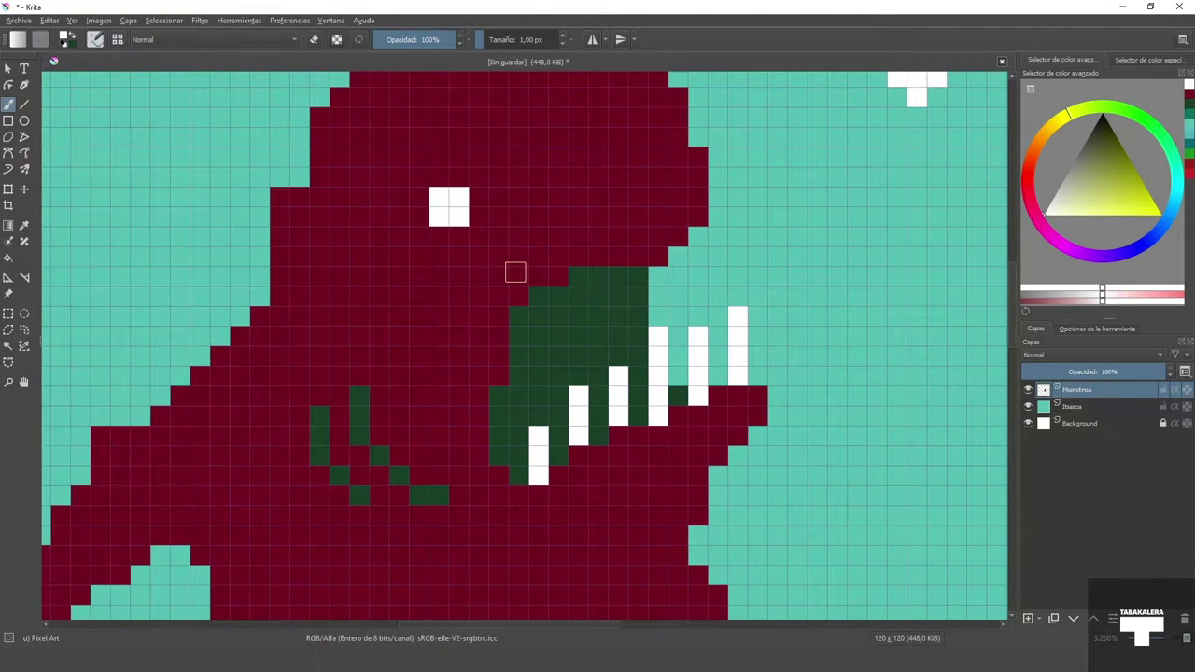
scroll(515, 272, "down", 2)
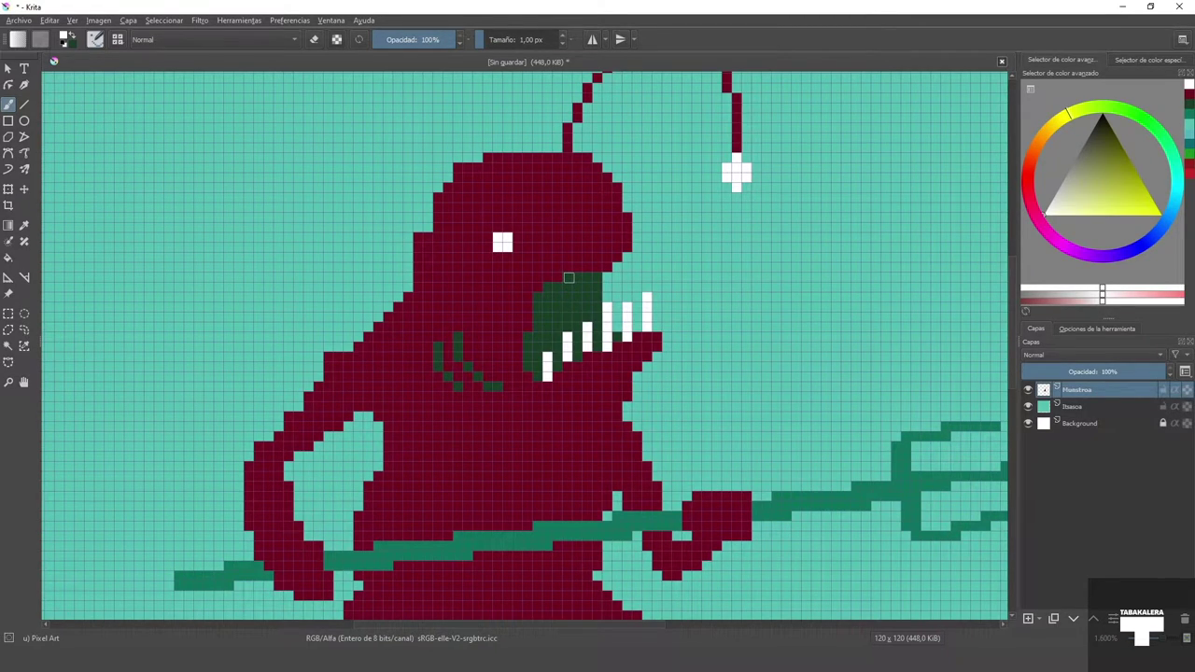
scroll(544, 285, "down", 1)
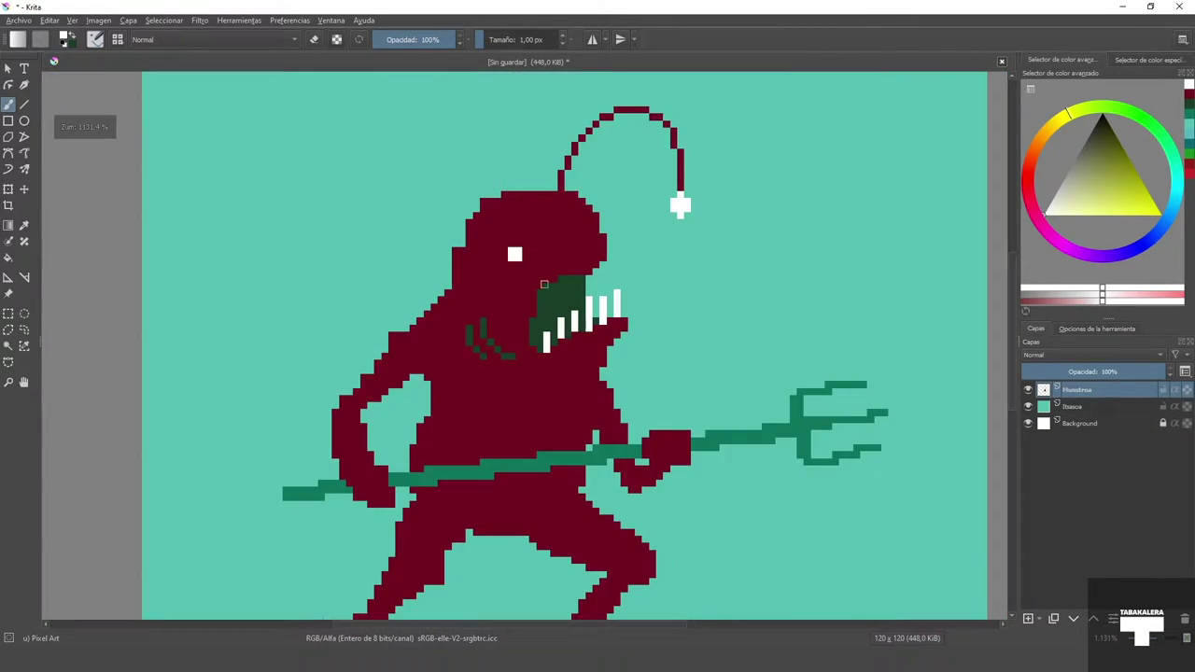
left_click_drag(537, 288, 653, 256)
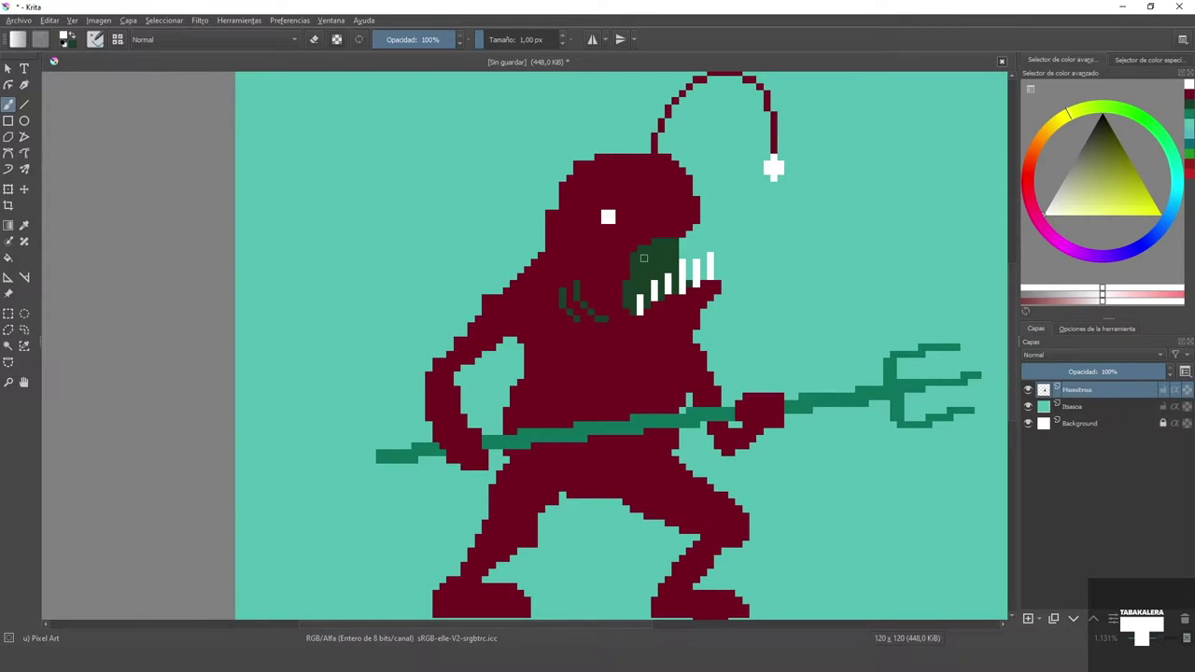
scroll(643, 257, "up", 1)
scroll(643, 260, "down", 1)
left_click_drag(620, 280, 605, 272)
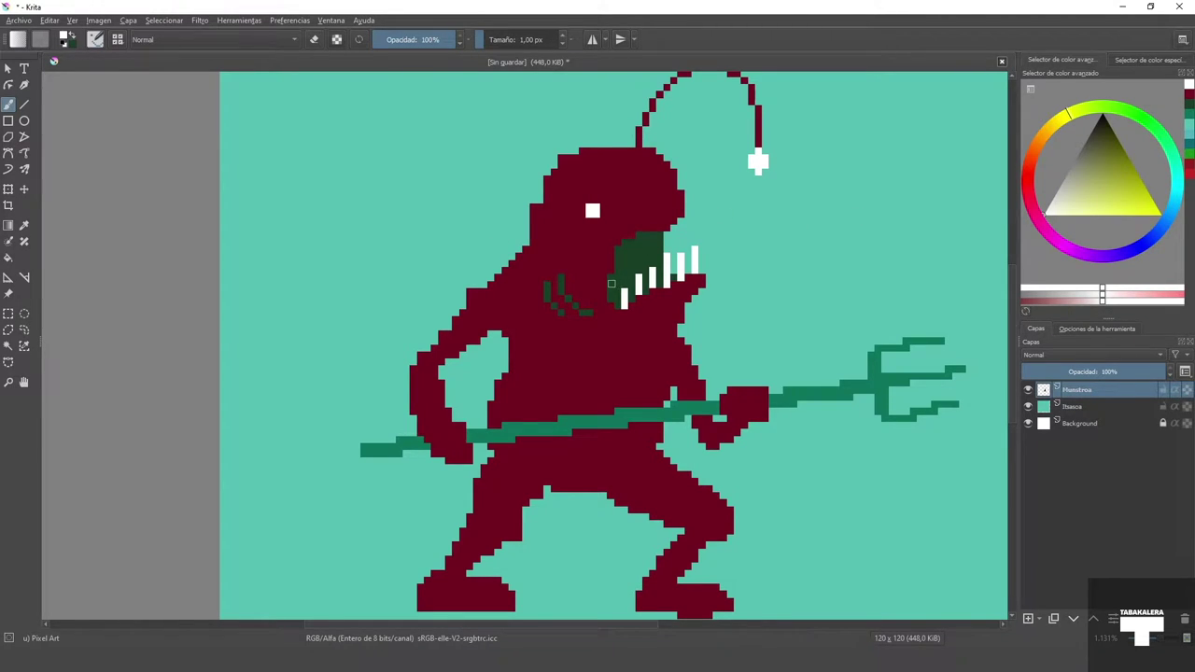
Step: Try to recolour the monster with a muted rose tone derived from its sampled body red
key("p")
left_click(570, 239)
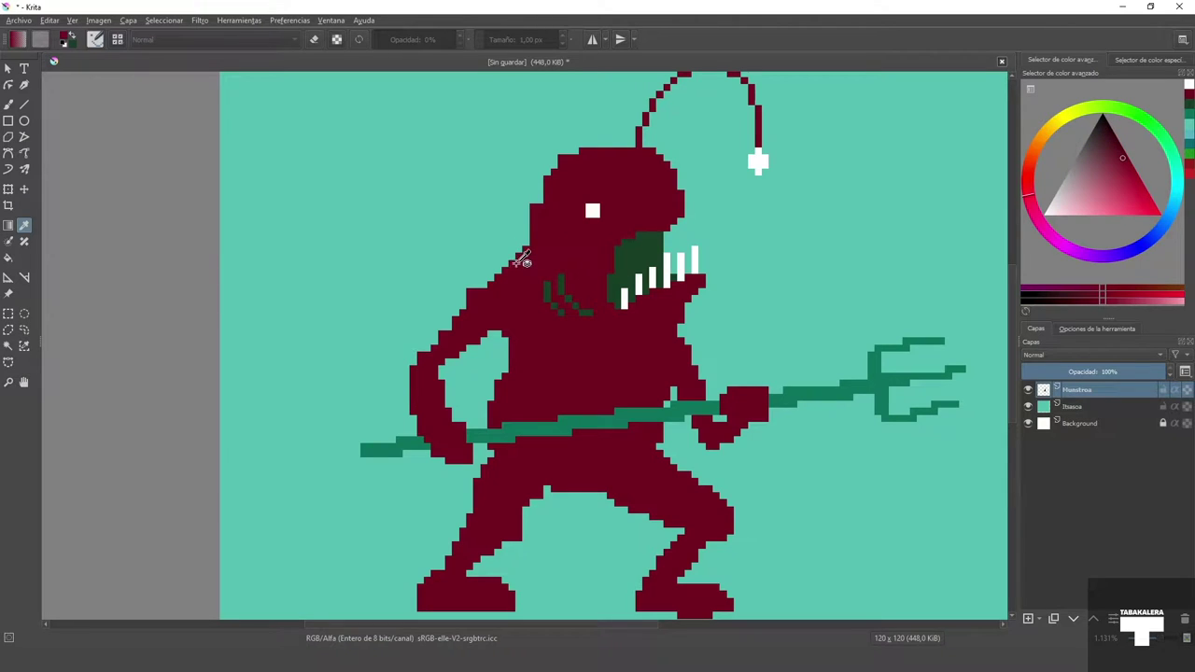
key("b")
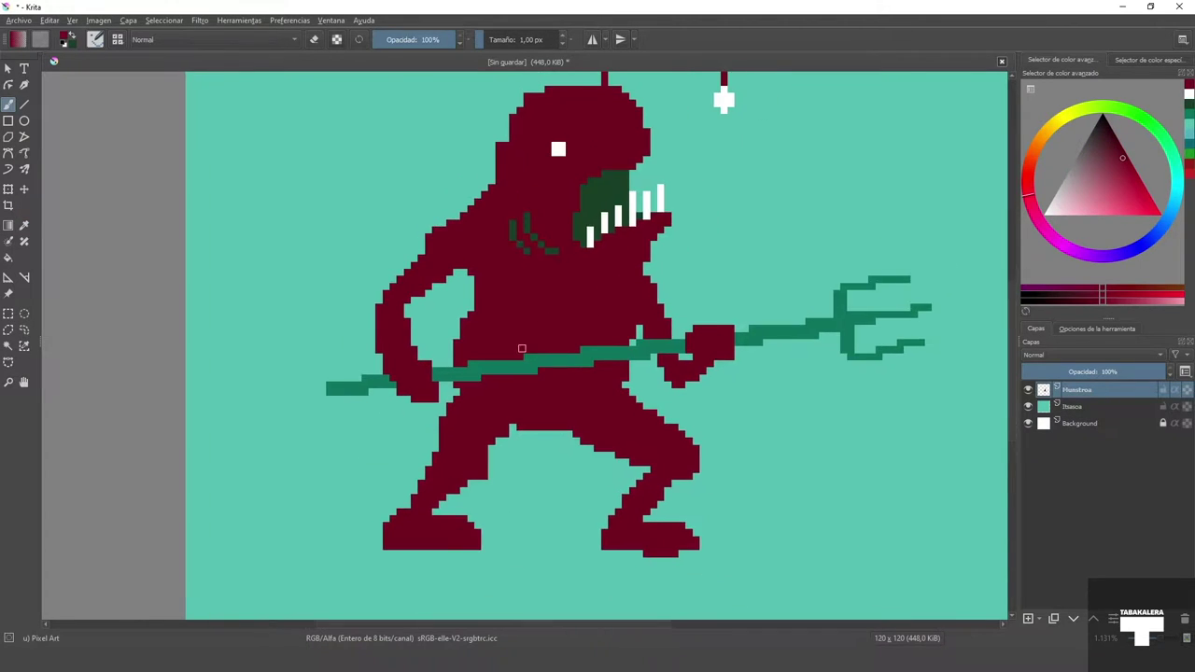
left_click_drag(1135, 194, 1111, 153)
left_click_drag(1099, 293, 1094, 290)
left_click(1092, 166)
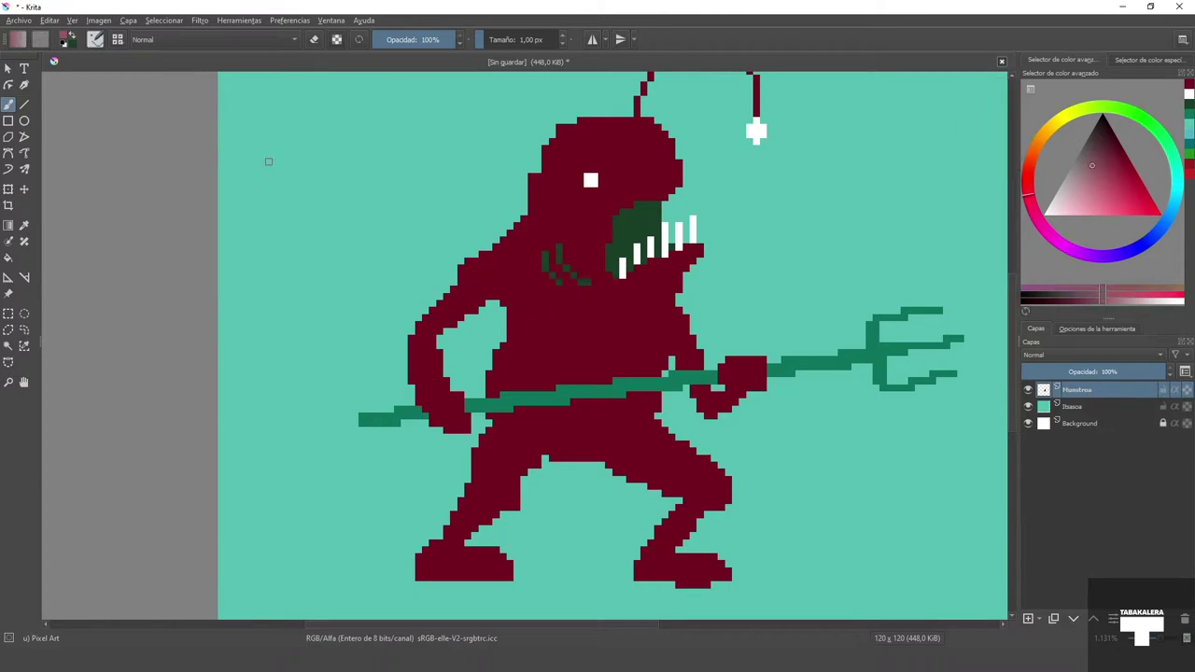
key("f")
left_click(547, 308)
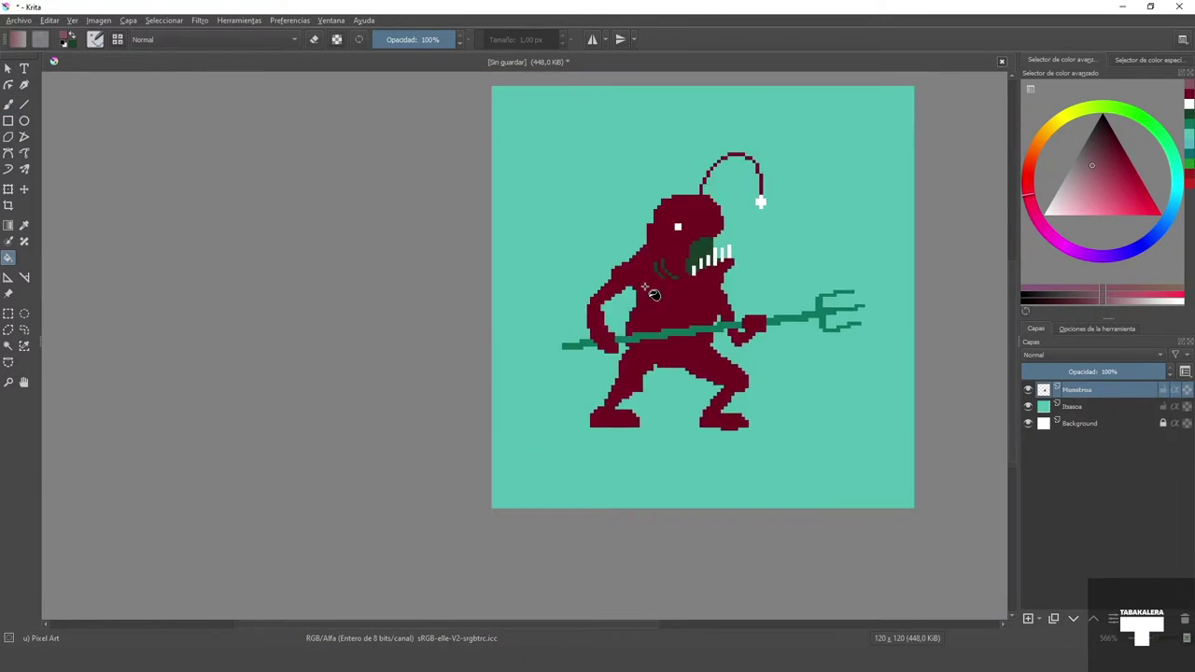
scroll(654, 287, "up", 5)
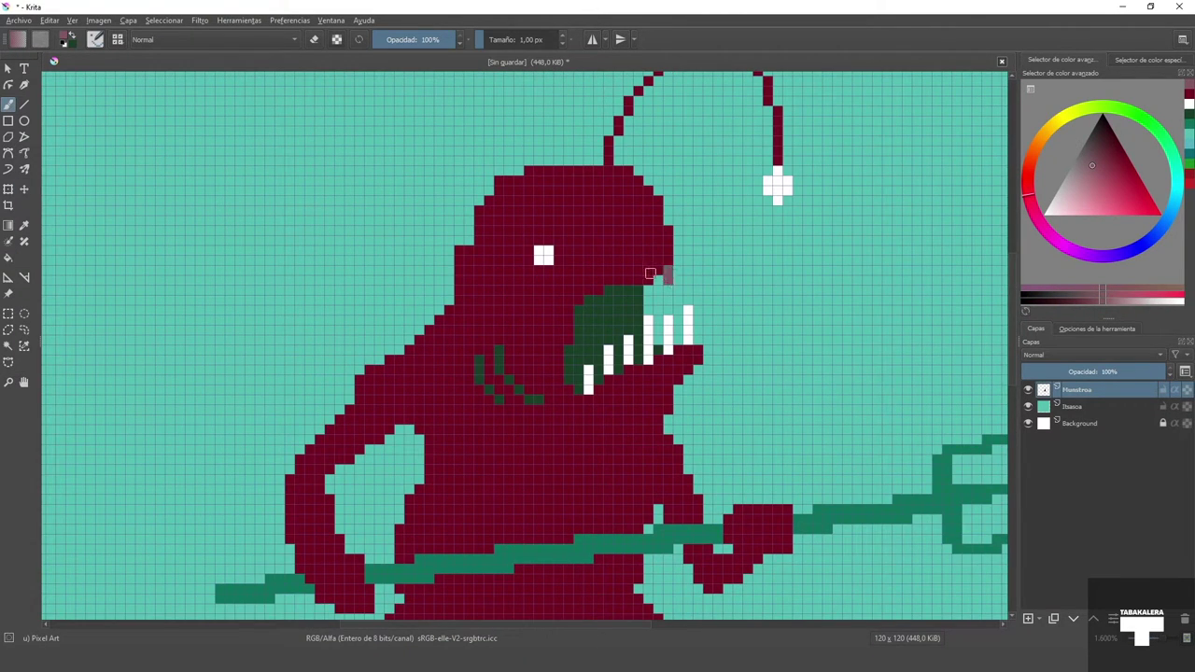
mouse_move(654, 287)
left_mouse_down()
mouse_move(624, 307)
mouse_move(599, 294)
left_mouse_up()
scroll(745, 326, "down", 4)
scroll(754, 321, "up", 4)
Step: Sample the mouth's dark green, extend the mouth under the snout and shade the back and lower edges of the eye
left_click(605, 314, "ctrl")
left_click_drag(570, 340, 630, 325)
left_click_drag(563, 255, 578, 270)
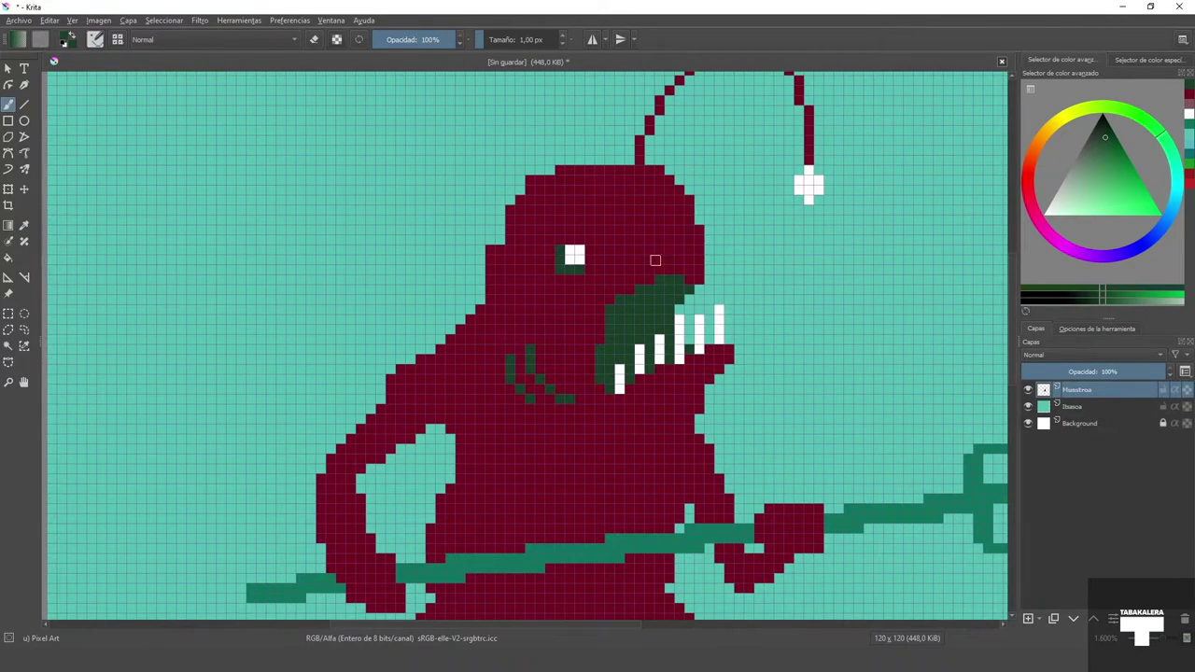
Step: Add a small dark green shadow mark at the monster's waist, just below the trident shaft
scroll(474, 344, "up", 1)
left_click_drag(431, 598, 474, 345)
scroll(475, 344, "up", 2)
scroll(568, 283, "down", 4)
Step: Shade the crotch and the arm holding the trident's fork end with a slightly darker, duller variant of the body red
left_click(514, 346, "ctrl")
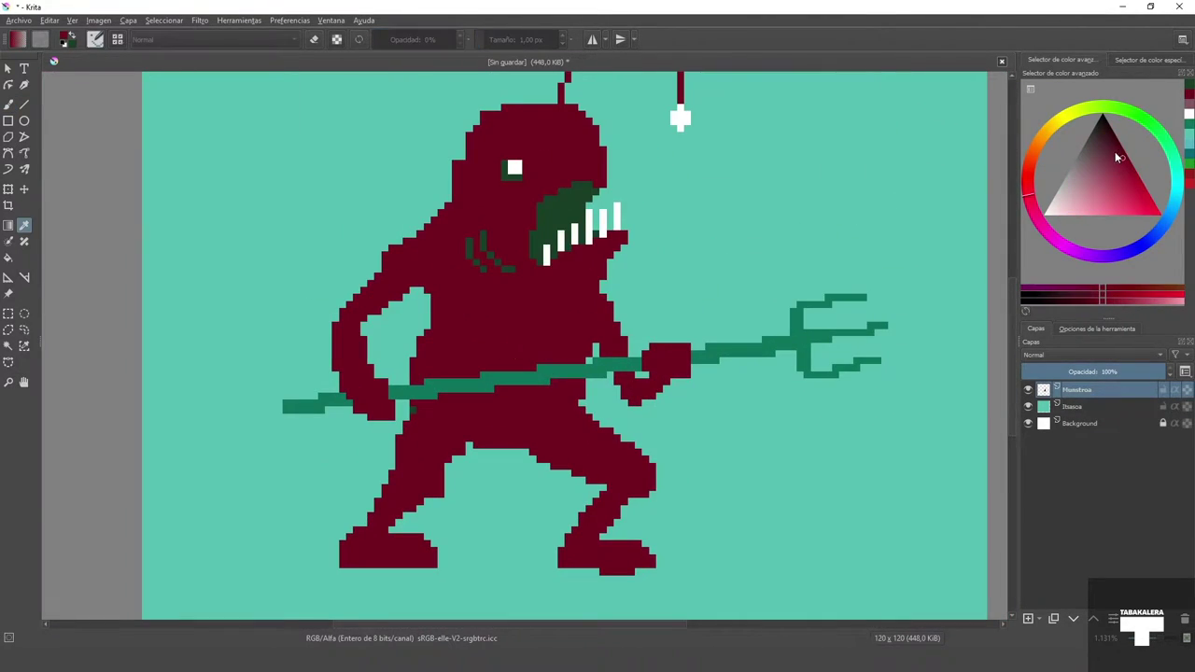
scroll(467, 342, "up", 2)
scroll(467, 342, "down", 4)
scroll(634, 283, "up", 4)
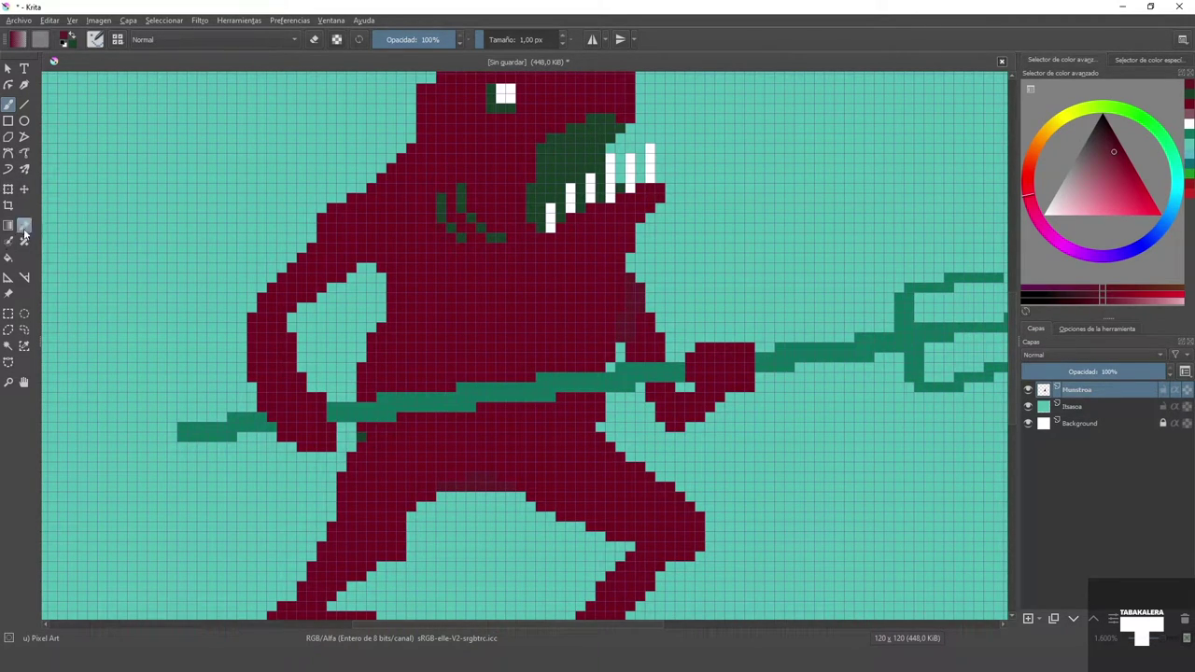
left_click(8, 257)
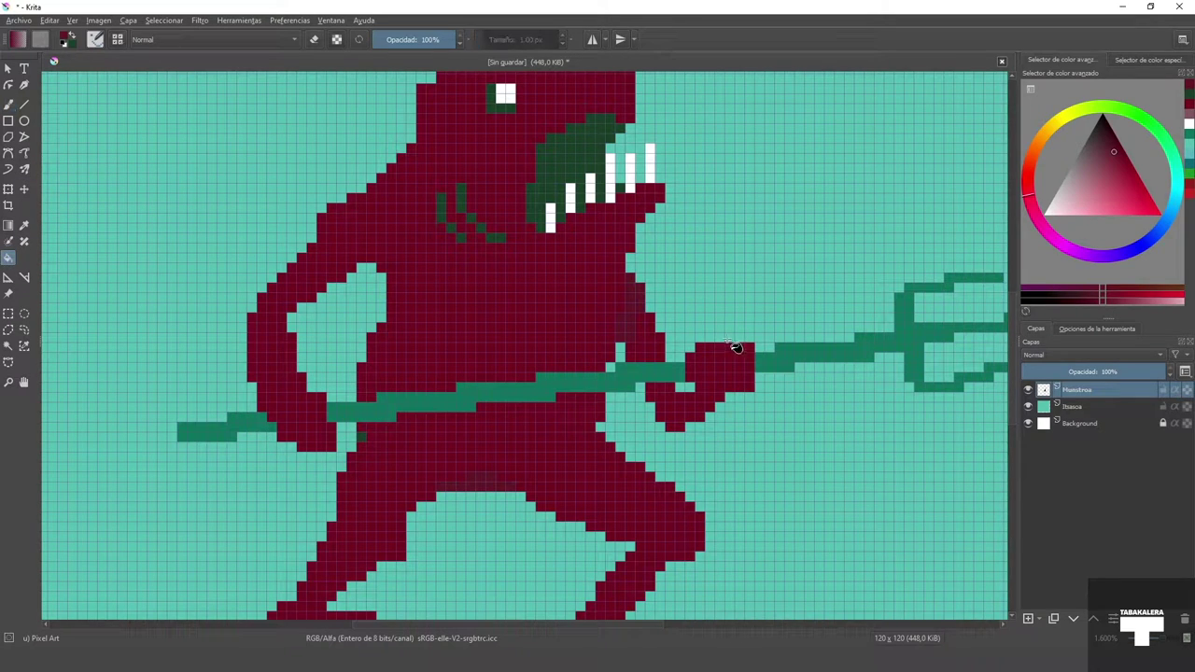
left_click(654, 351)
left_click(9, 104)
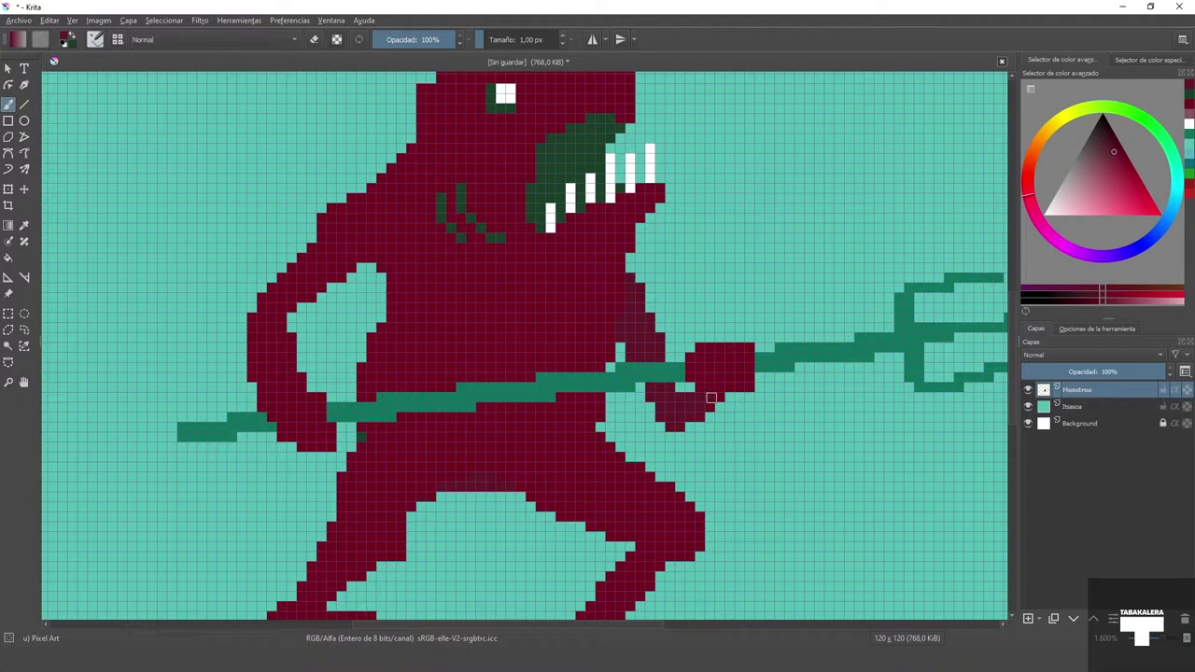
Step: Shade the bent leg below the knee, on the trident's fork side, with the same dull dark red
scroll(707, 406, "down", 5)
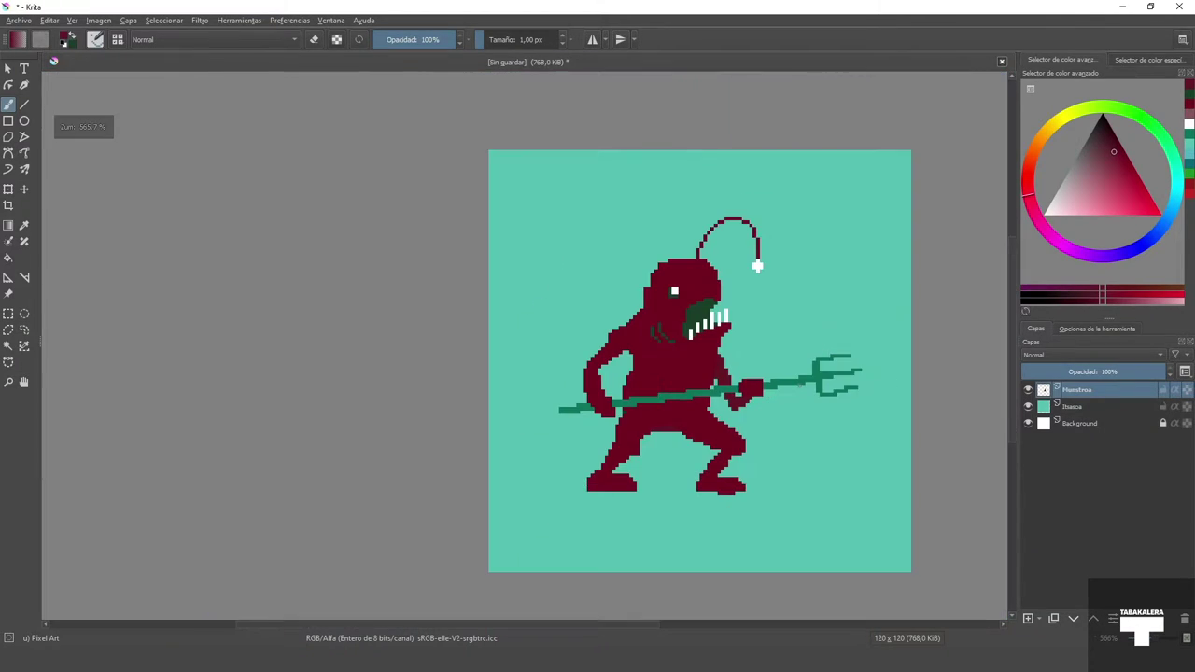
scroll(683, 364, "up", 5)
left_click_drag(592, 297, 700, 375)
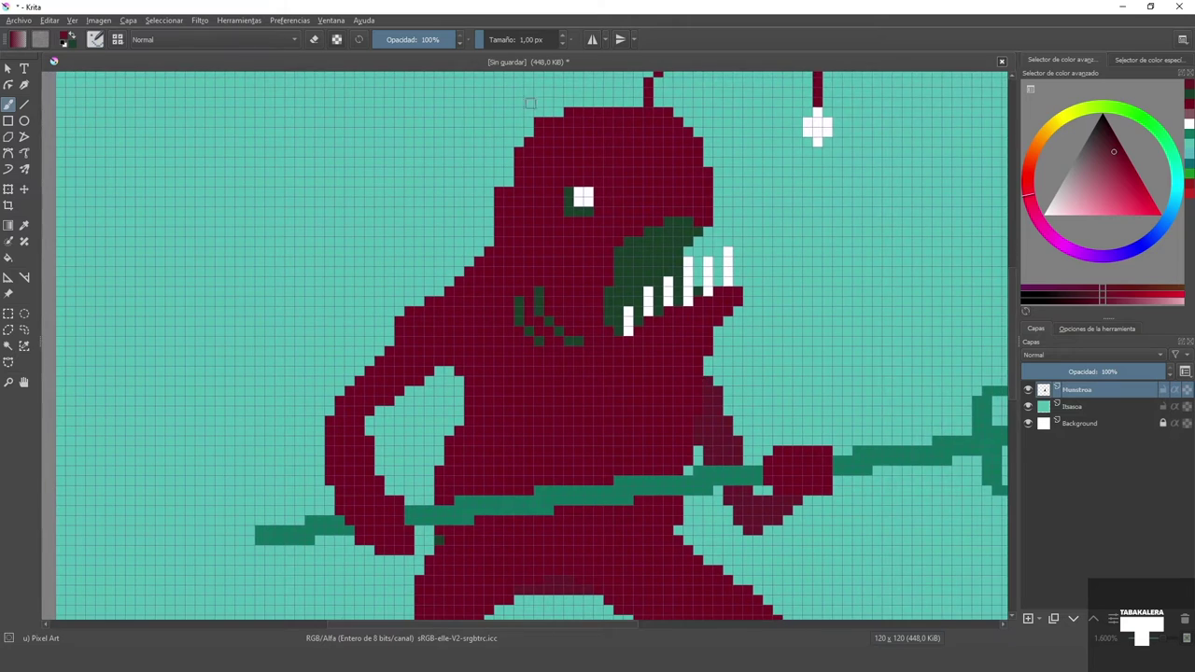
scroll(618, 410, "down", 5)
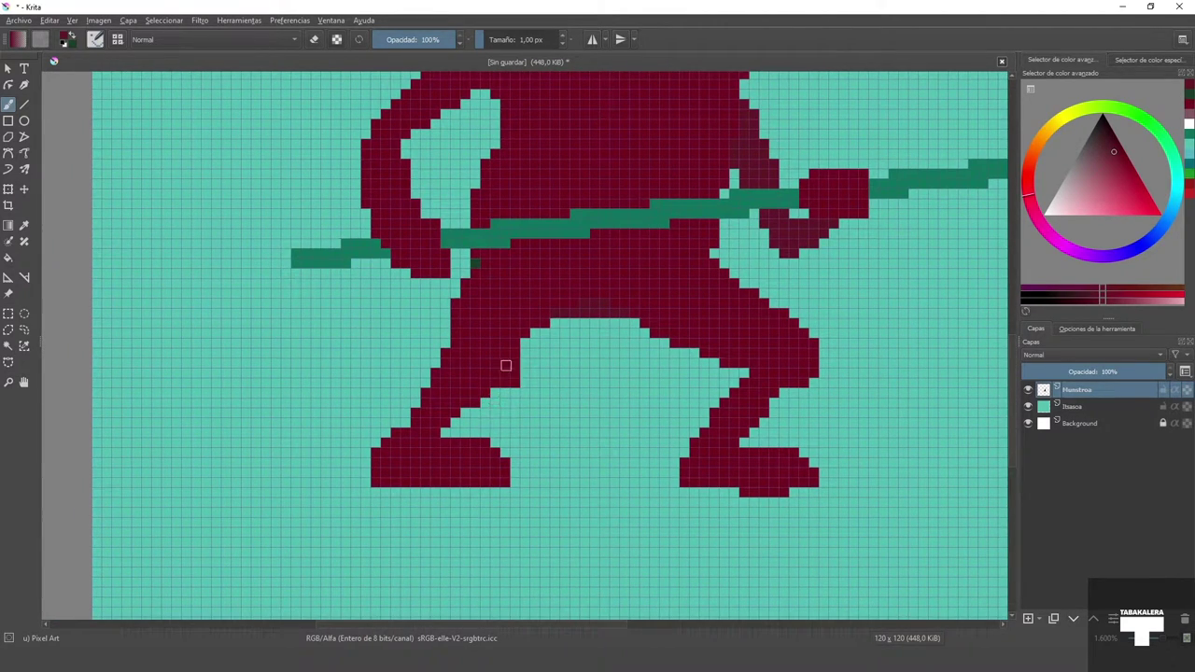
scroll(583, 351, "down", 2)
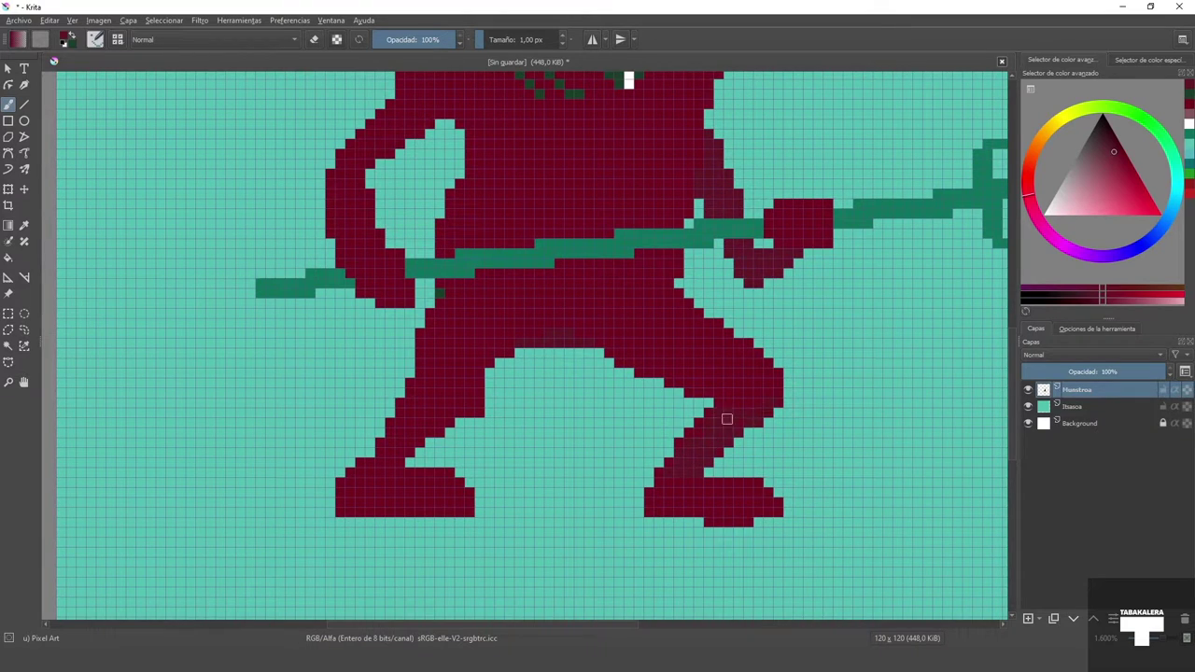
scroll(644, 317, "down", 1)
scroll(644, 318, "up", 1)
scroll(672, 247, "down", 2)
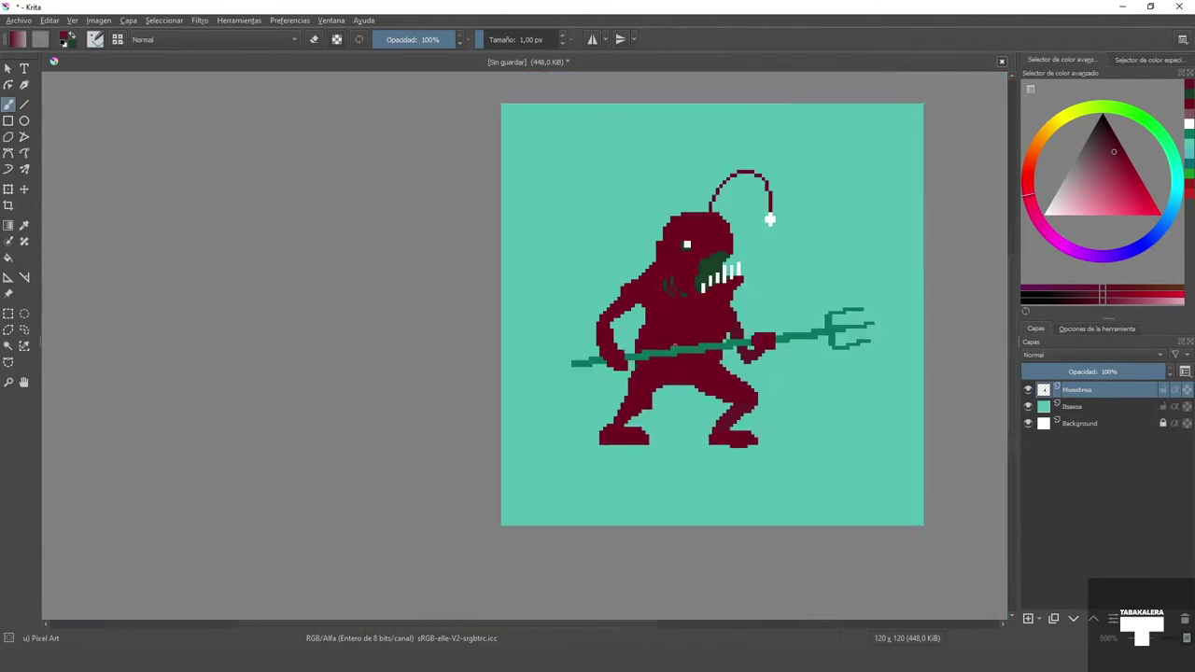
scroll(687, 242, "up", 2)
scroll(488, 341, "down", 2)
scroll(525, 375, "up", 2)
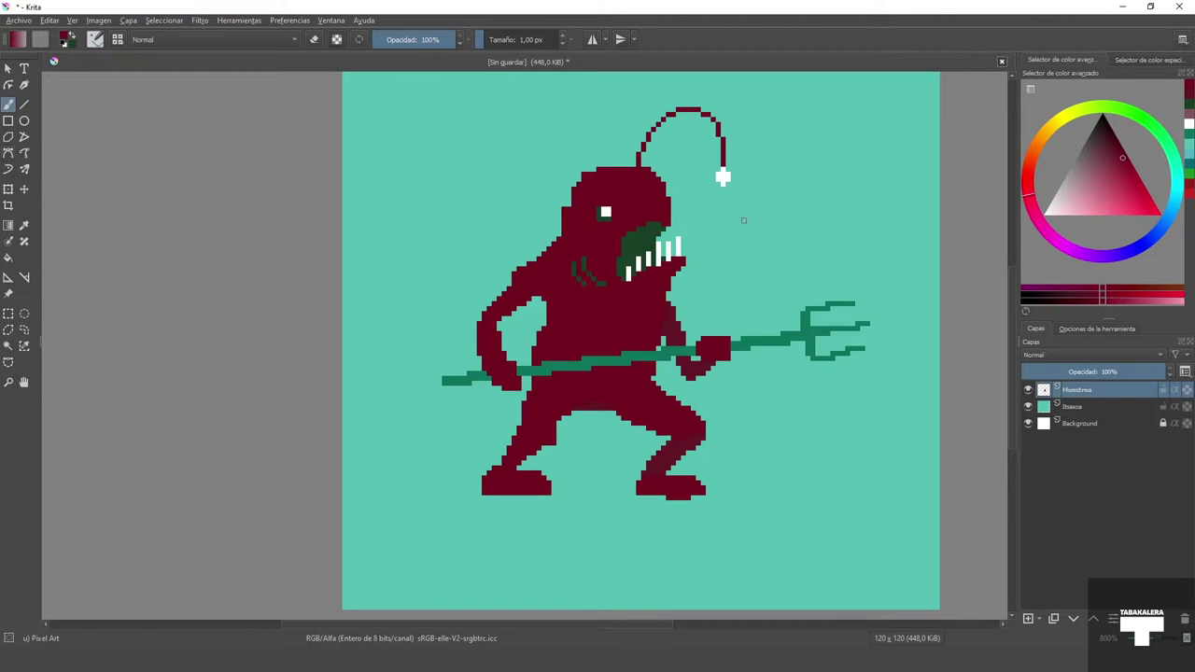
Step: On the Itsasoa layer, select a wide rectangular strip behind the monster's feet, starting beyond the canvas's left edge
left_click(1076, 406)
scroll(671, 282, "down", 2)
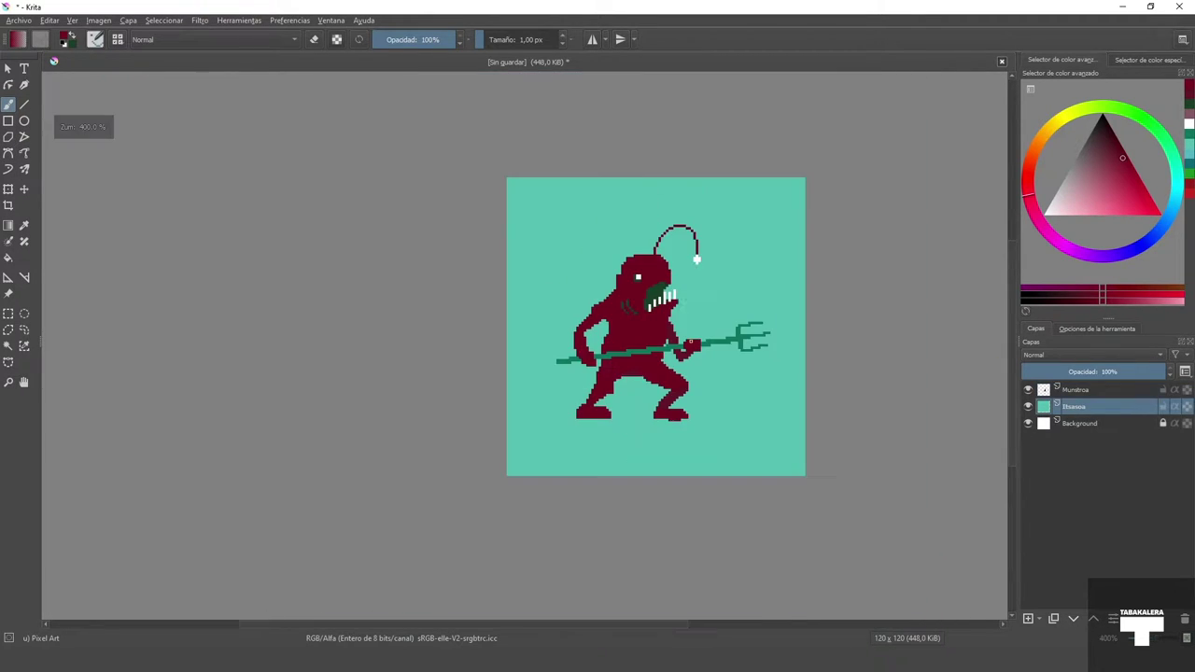
scroll(691, 342, "up", 1)
left_click_drag(676, 329, 622, 330)
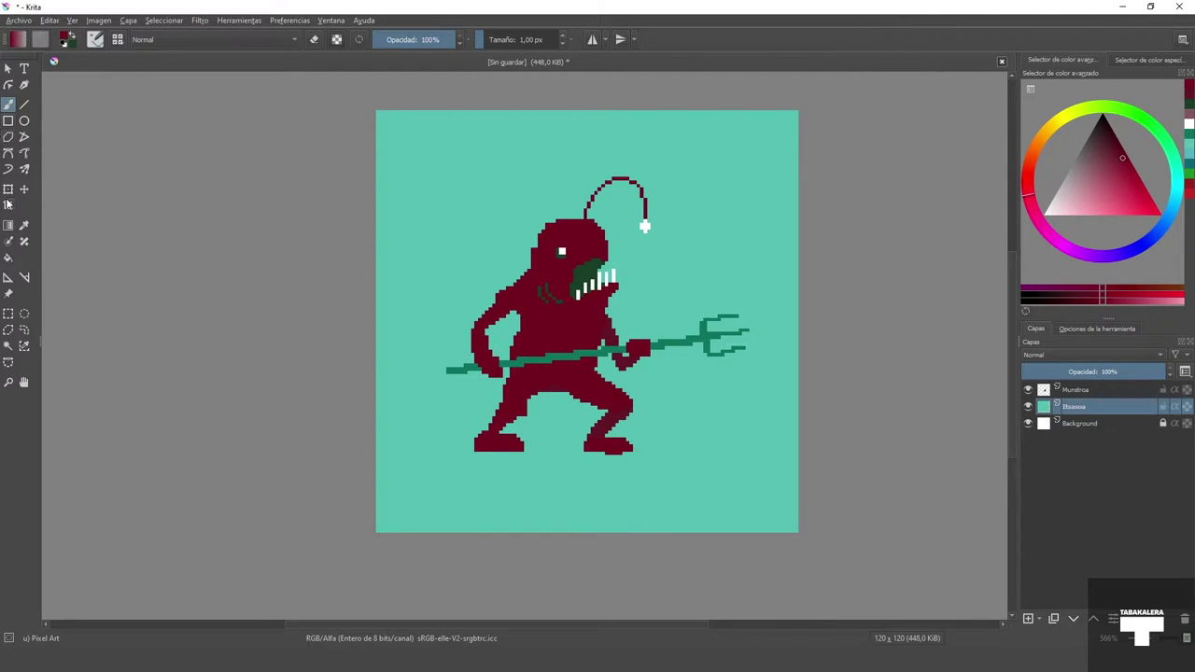
left_click(8, 315)
left_click_drag(352, 420, 743, 473)
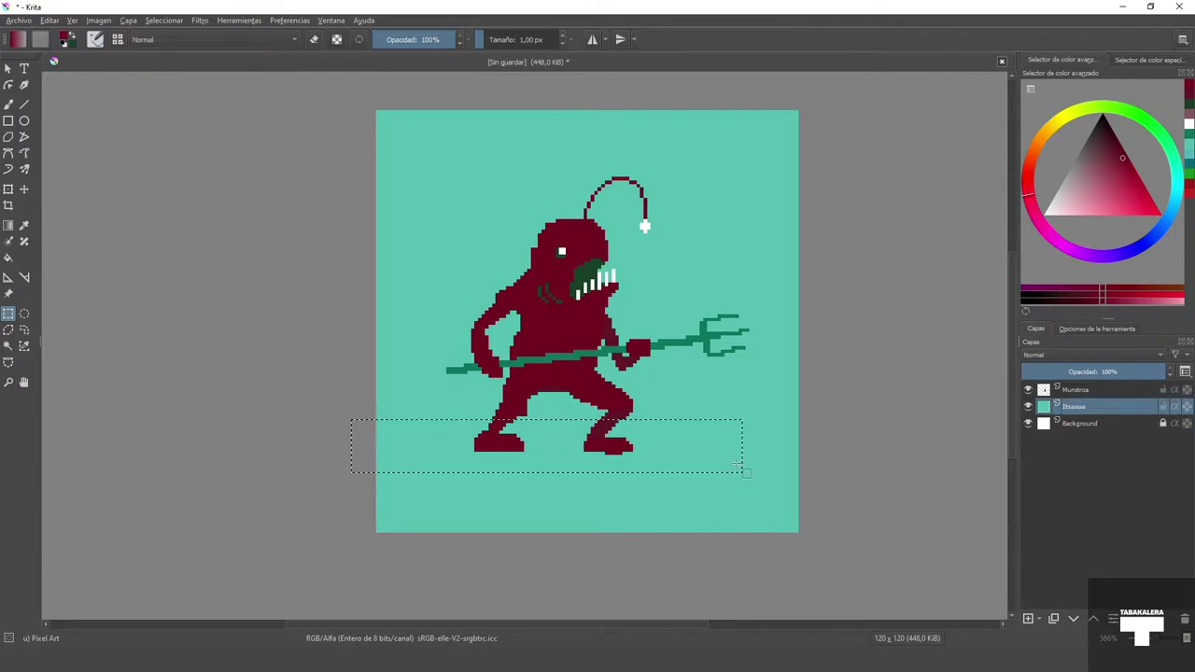
key("ctrl+z")
left_click_drag(341, 431, 697, 477)
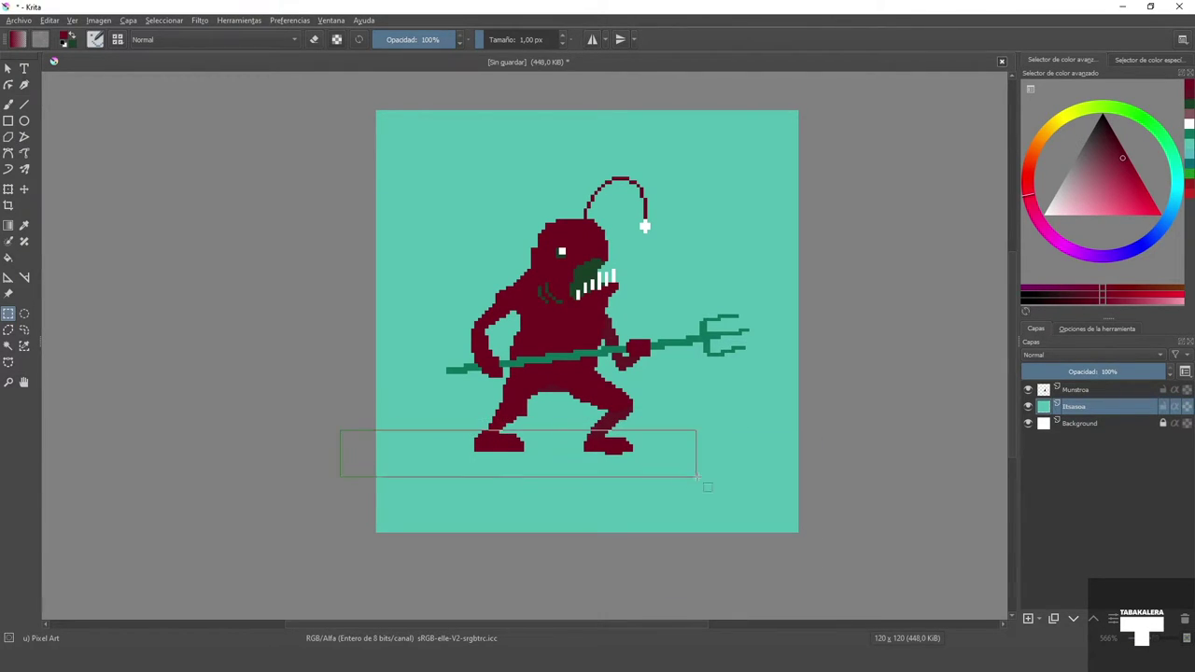
Step: Fill the selected strip with a dark grayish green to form a platform, and clear the selection
left_click(1167, 143)
left_click(1094, 145)
left_click(8, 257)
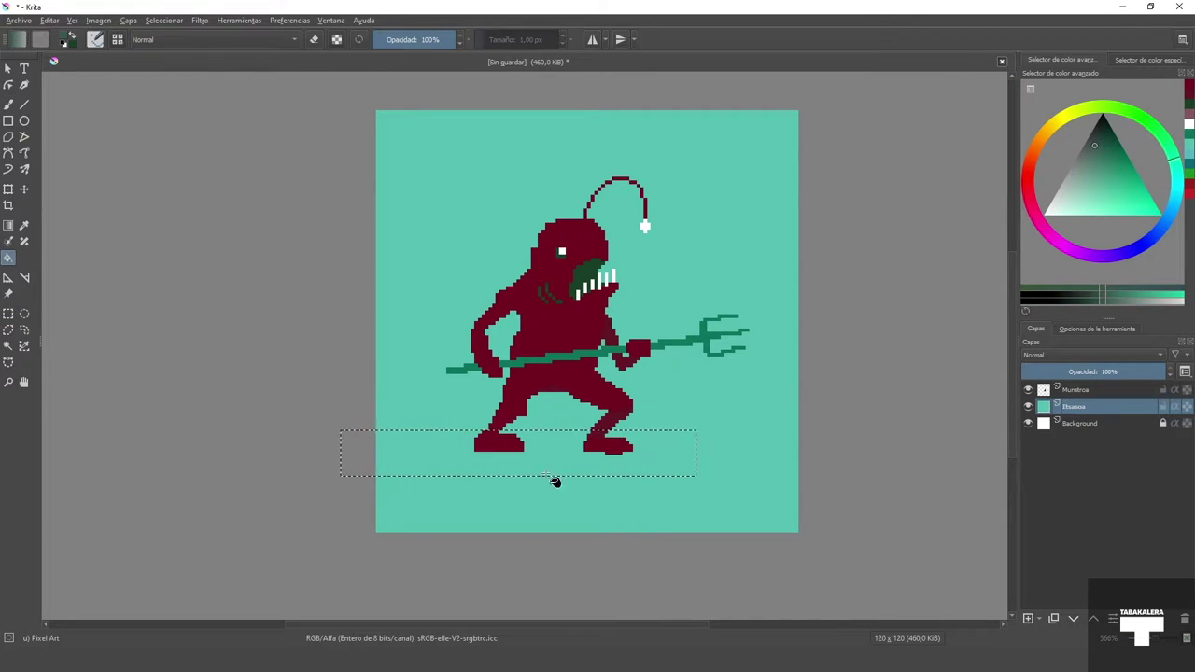
left_click(545, 473)
scroll(603, 602, "up", 1)
left_click(164, 20)
left_click(175, 46)
Step: Draw a one-pixel near-black diagonal line across the platform's full height between the monster's feet
left_click(1104, 118)
left_click(9, 105)
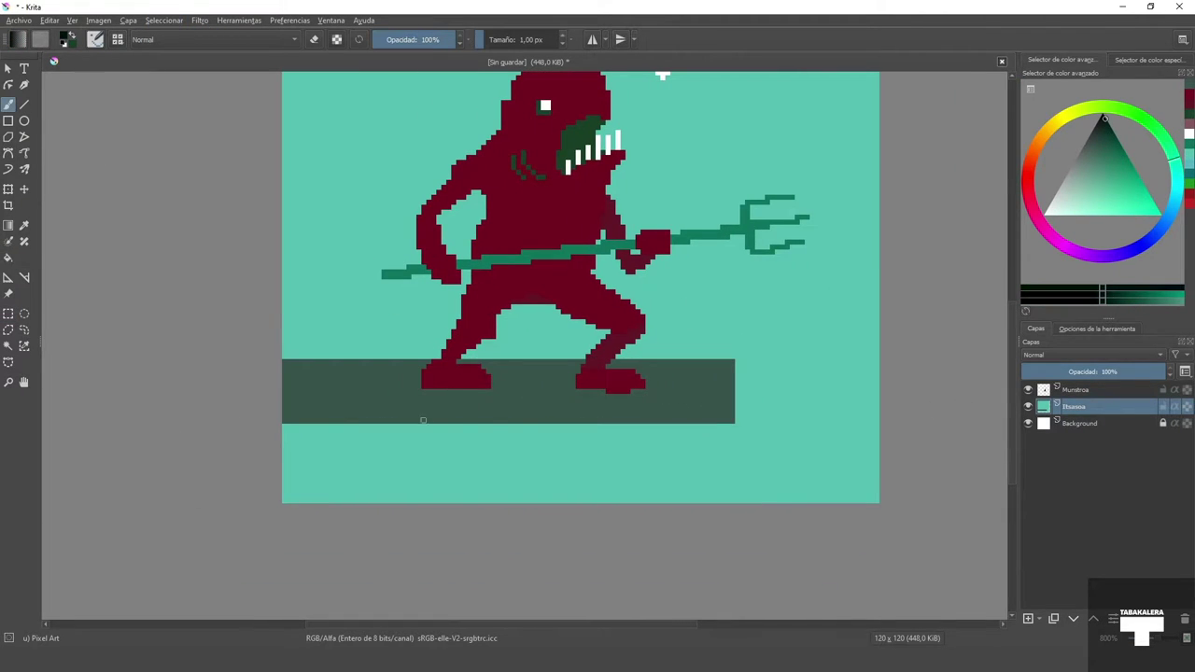
left_click_drag(493, 422, 519, 397)
scroll(529, 391, "up", 2)
left_click_drag(549, 337, 610, 276)
scroll(578, 322, "down", 1)
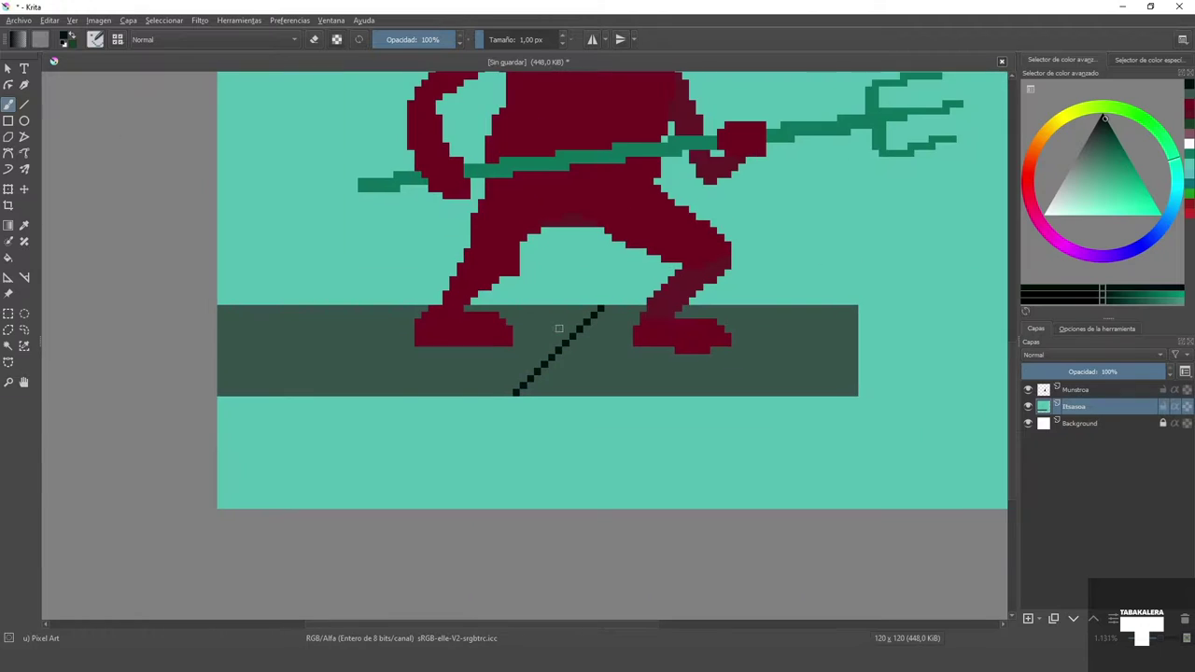
Step: Hide the monster layer and place near-black pixels every five pixels along the platform's top edge, starting from the diagonal
left_click(556, 395)
scroll(560, 387, "up", 1)
left_click(566, 239)
left_click(1028, 390)
left_click(616, 239)
left_click(666, 239)
left_click(716, 239)
Step: Place matching near-black pixels every five pixels along the platform's bottom edge, covering the extra one with the platform color
left_click(447, 359)
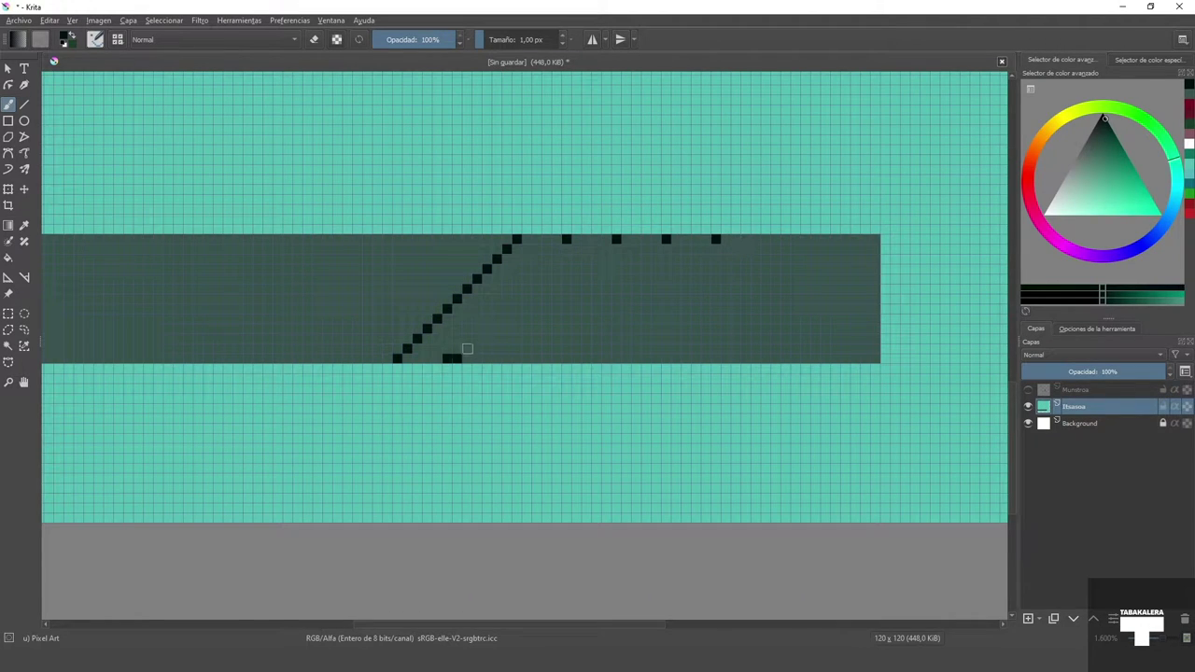
left_click(467, 349, "ctrl")
left_click(457, 358)
left_click(448, 358, "ctrl")
left_click(496, 359)
left_click(546, 358)
left_click(597, 358)
left_click(646, 359)
Step: Continue the evenly spaced pixel marks along both edges toward the platform's right end
scroll(662, 355, "up", 1)
left_click_drag(662, 354, 548, 359)
left_click(596, 364)
left_click(669, 364)
left_click(738, 364)
left_click(694, 195)
left_click(766, 195)
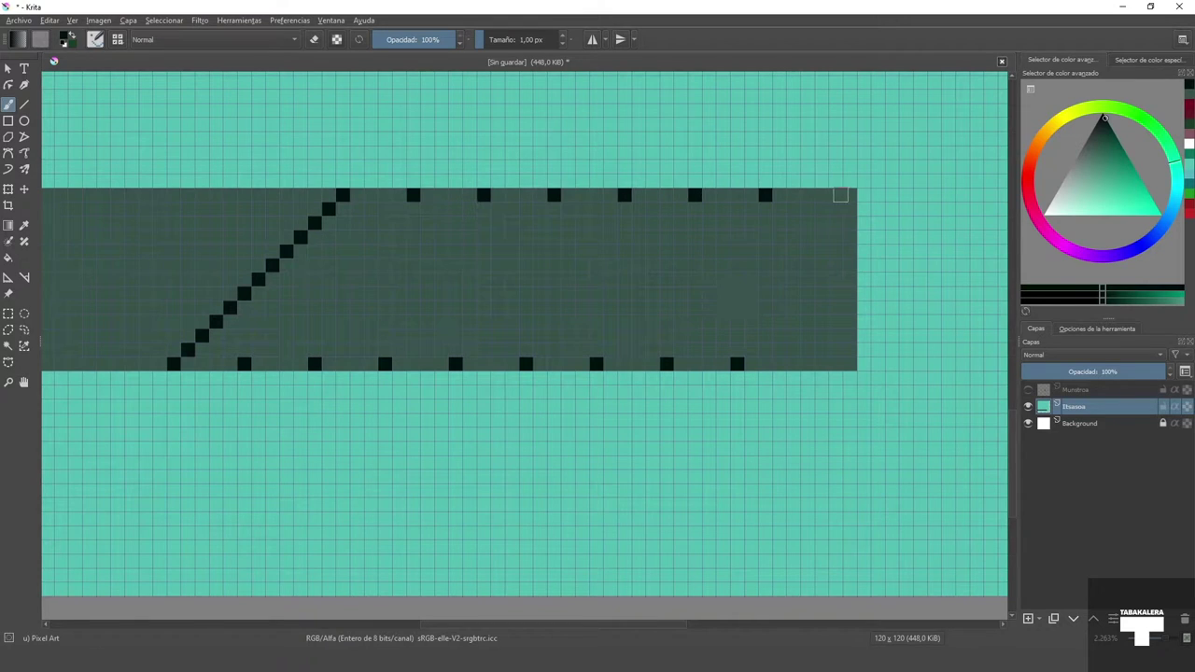
left_click(835, 195)
Step: Join the top and bottom marks with four more diagonal lines parallel to the first
left_click_drag(485, 285, 908, 299)
left_click(694, 209)
left_click(624, 210)
scroll(609, 226, "left", 1)
key("plus")
left_click_drag(448, 374, 647, 175)
left_click_drag(548, 373, 746, 174)
left_click_drag(710, 271, 522, 268)
left_click_drag(460, 372, 659, 173)
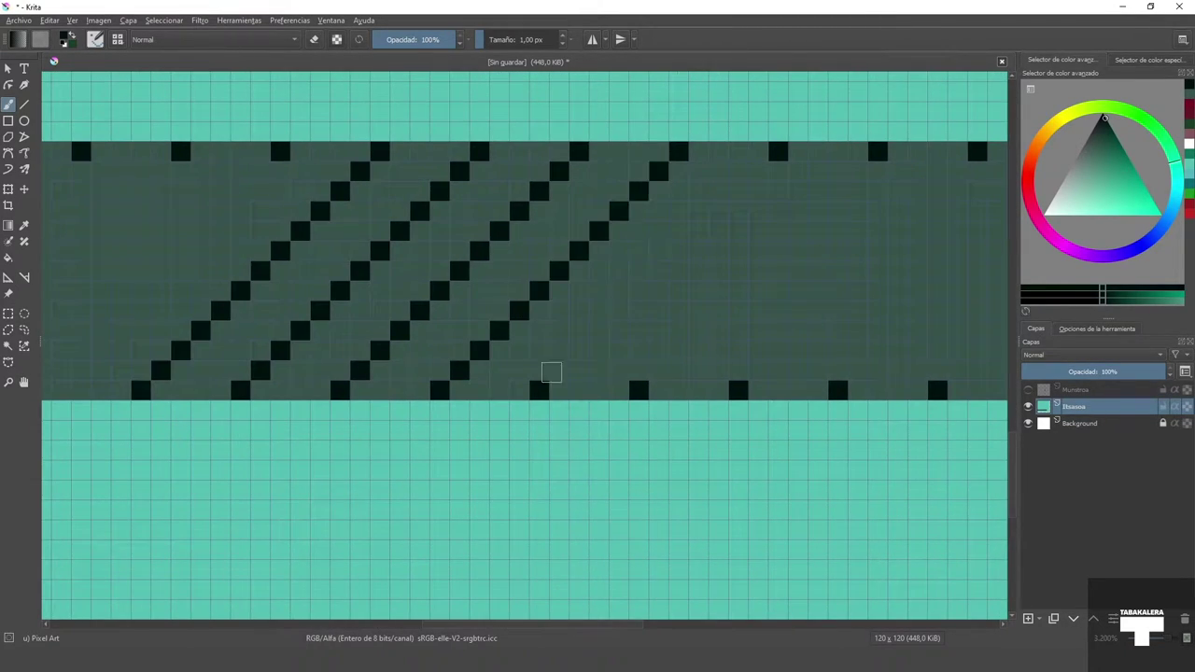
left_click_drag(558, 372, 758, 173)
Step: Select a full-height rectangular section of the diagonal stripes and copy it to a new layer
scroll(664, 352, "down", 2)
left_click_drag(748, 385, 550, 407)
scroll(551, 406, "left", 2)
key("ctrl+r")
left_click_drag(350, 272, 540, 399)
right_click(492, 343)
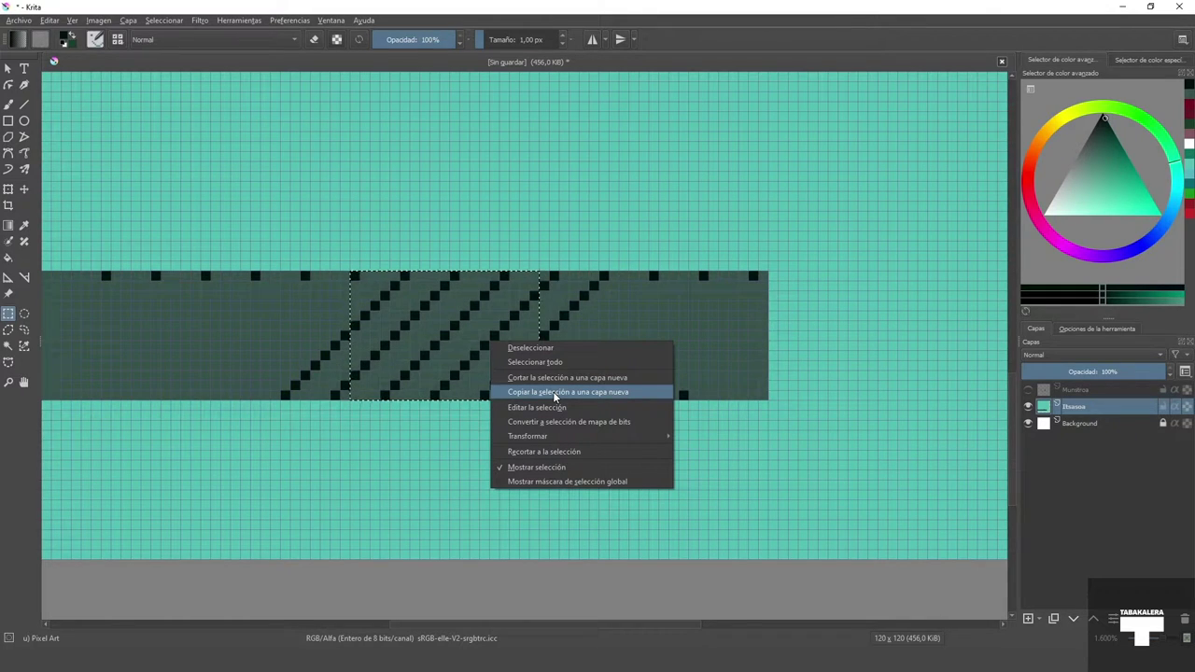
left_click(555, 394)
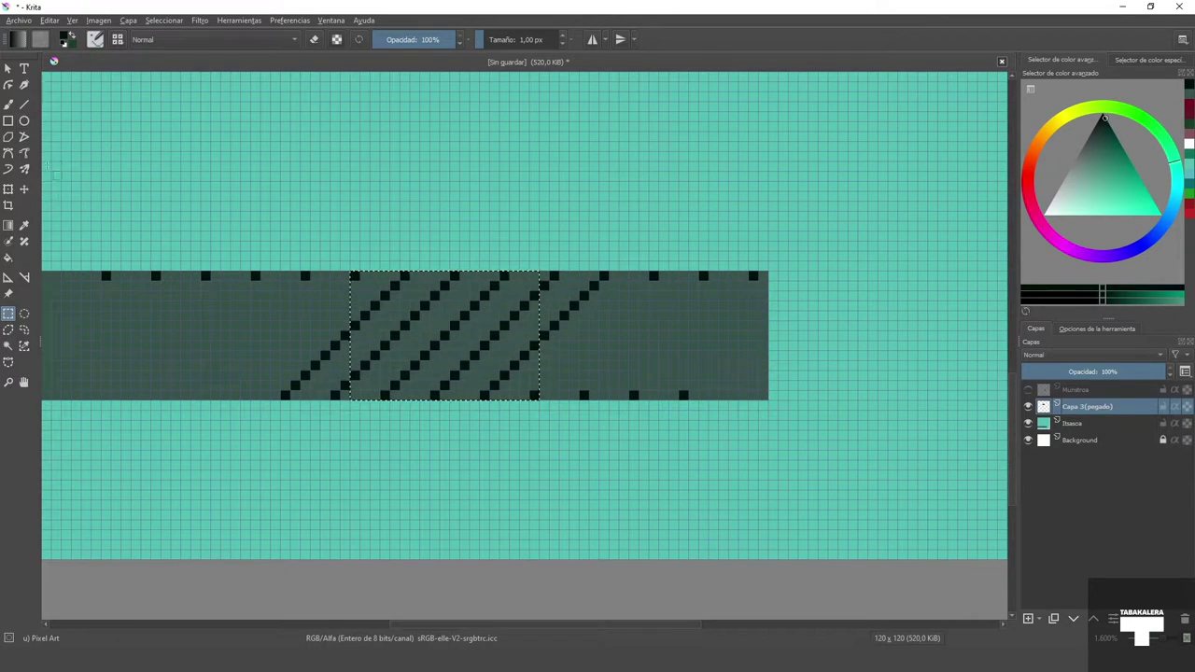
Step: Move the copied stripe section left along the platform so it continues the diagonal pattern
left_click(24, 188)
left_click_drag(405, 327, 209, 331)
left_click_drag(509, 320, 752, 302)
Step: Duplicate the stripe section layer and shift the duplicate farther left until its diagonals line up with the existing stripes
left_click(1054, 619)
key("Left")
key("Left")
key("Left")
key("Left")
key("Left")
key("Left")
key("Left")
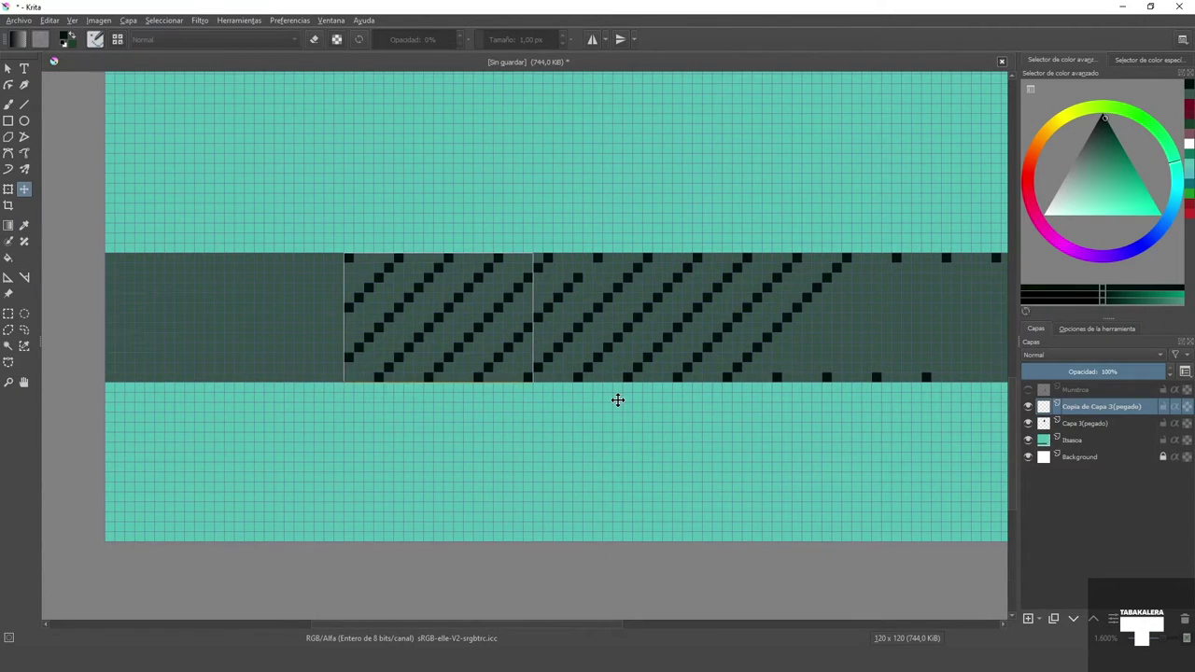
key("Left")
key("Left")
key("Left")
key("Left")
key("Left")
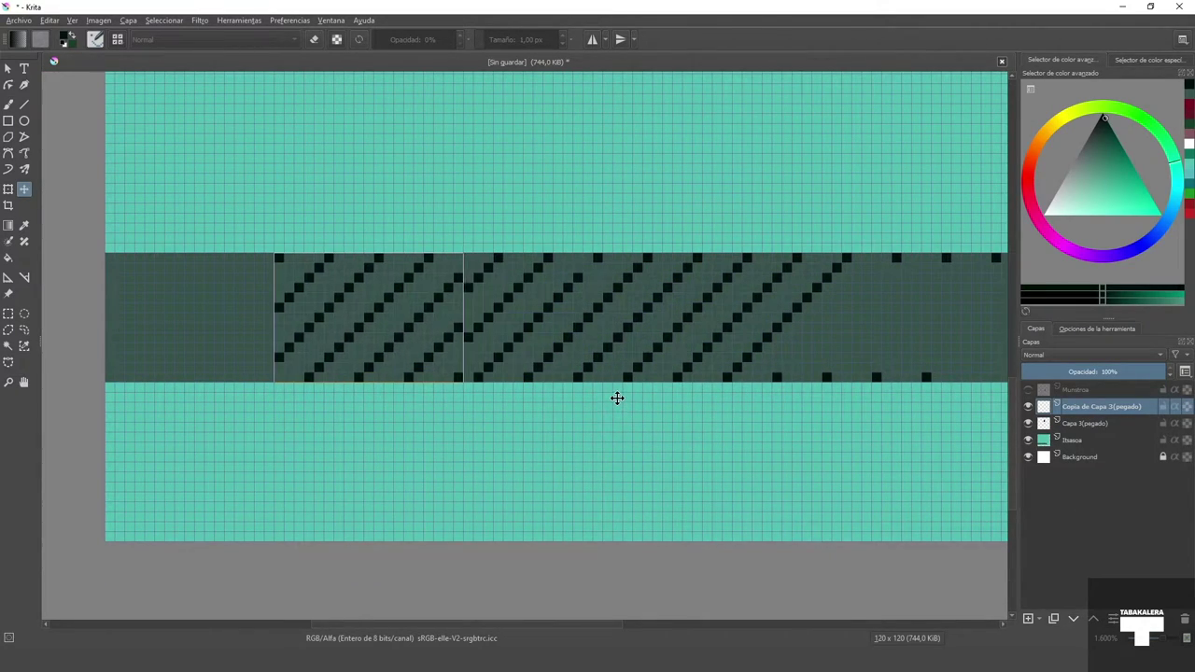
key("Right")
key("Right")
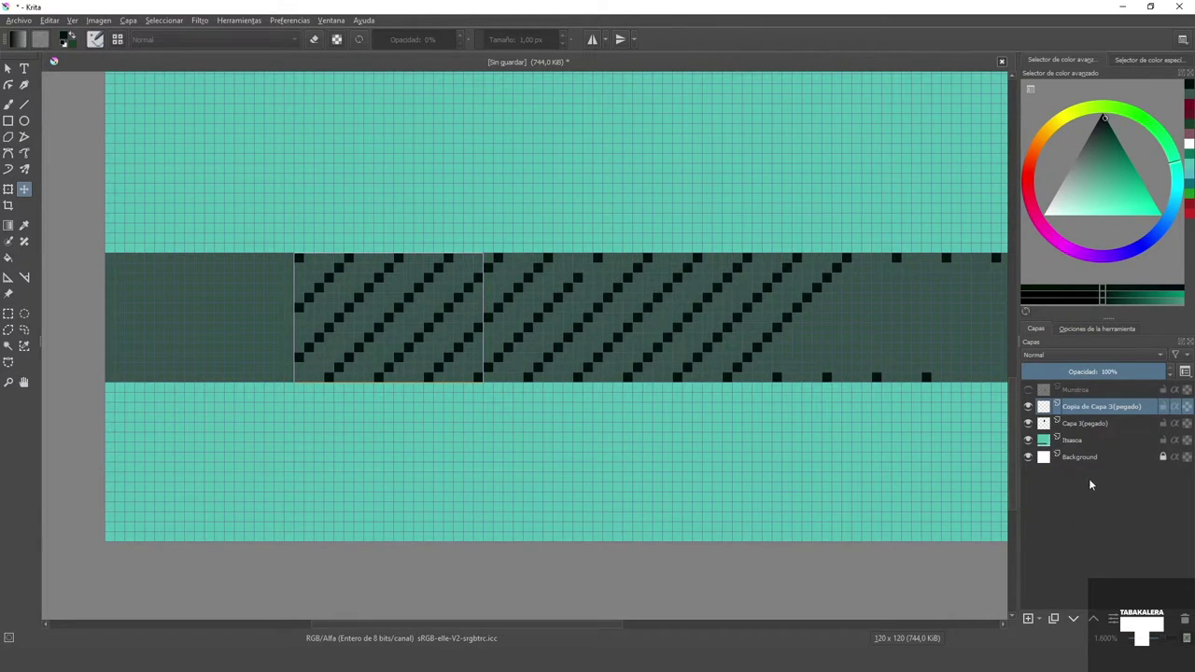
Step: Make further duplicates of the stripe section and place them to cover the platform's remaining right and left ends
left_click(1055, 618)
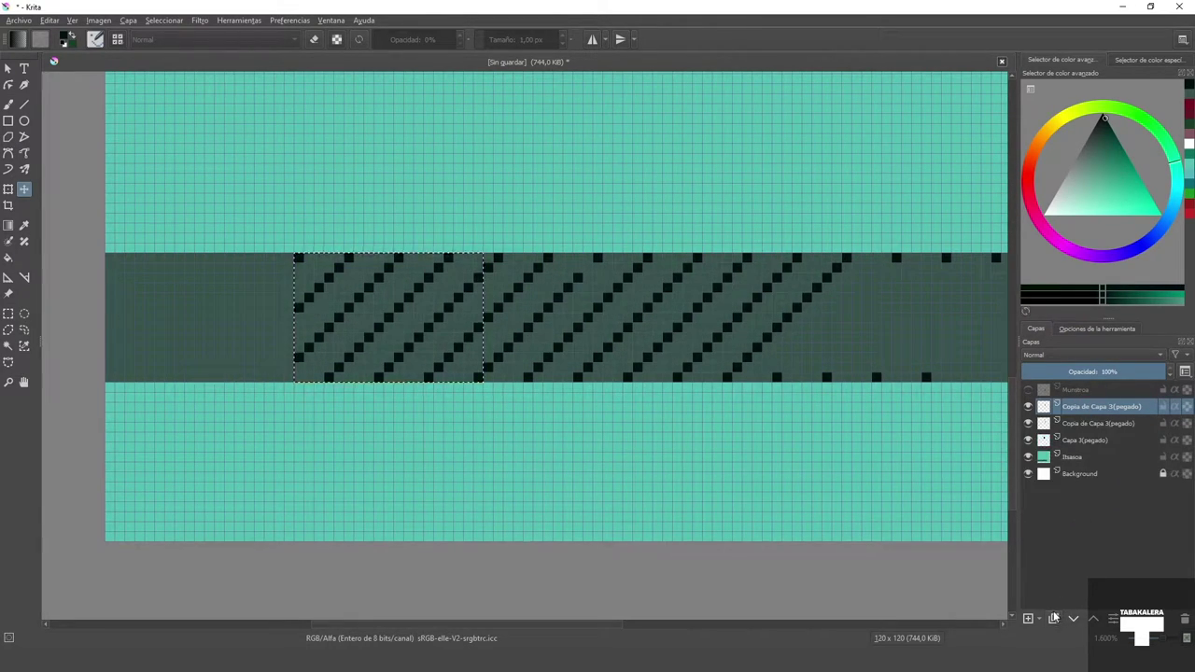
left_click_drag(477, 278, 794, 308)
key("ctrl+j")
left_click_drag(794, 308, 365, 317)
left_click_drag(365, 317, 491, 317)
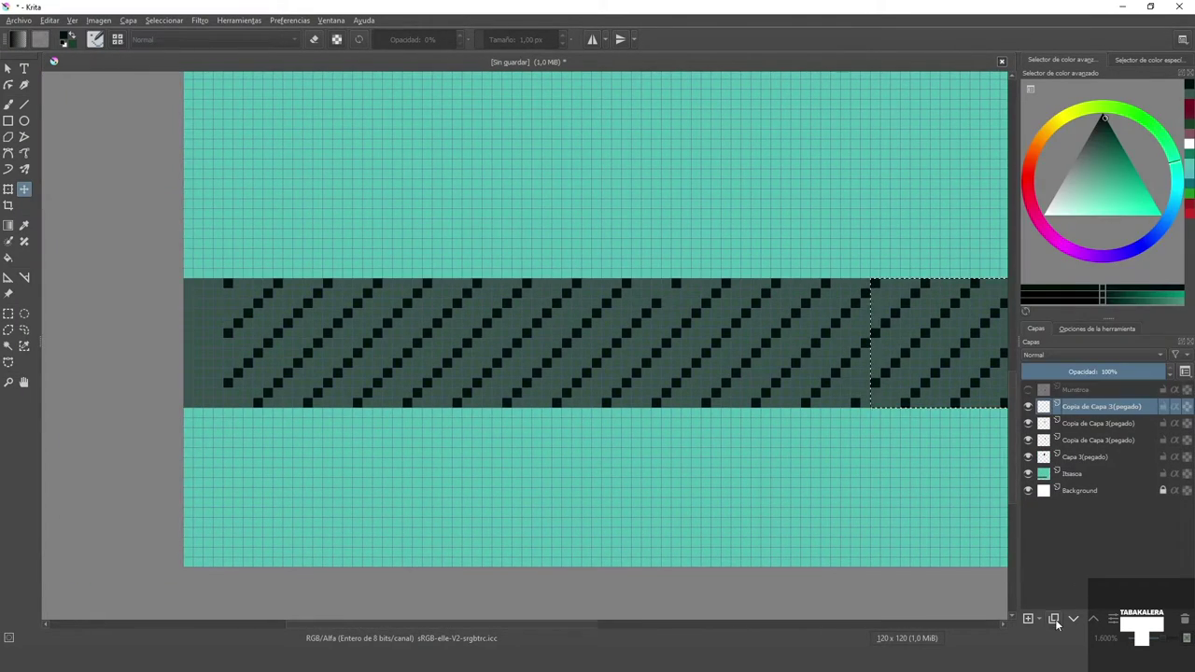
key("ctrl+j")
left_click_drag(399, 360, 318, 379)
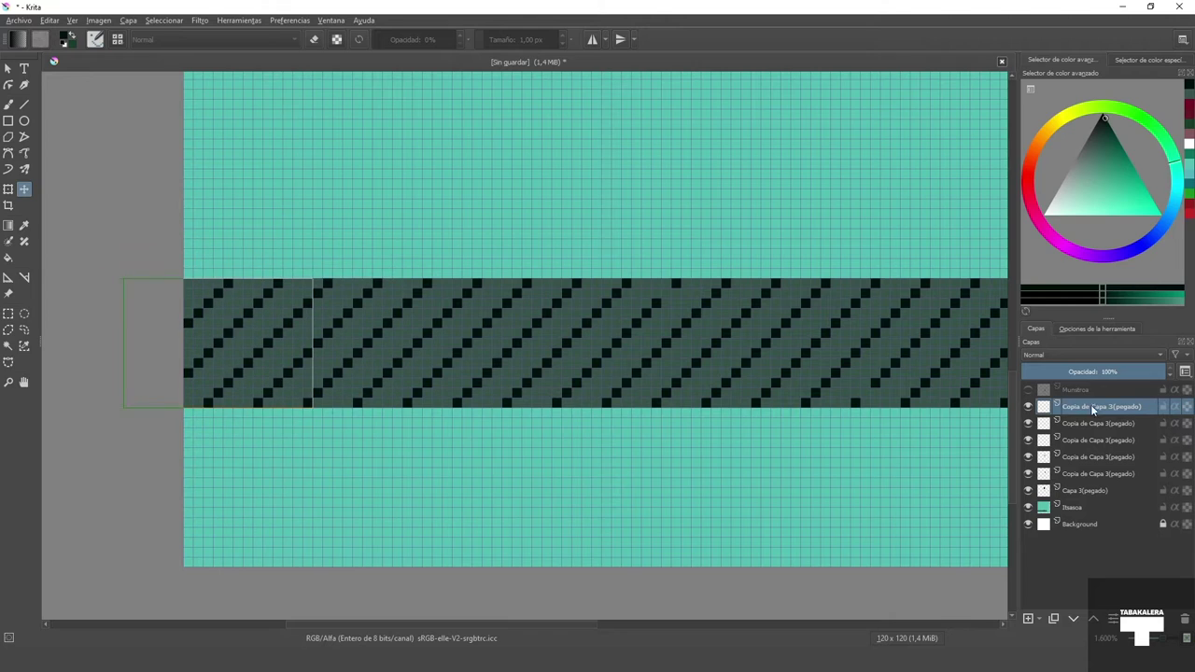
Step: Merge all the stripe copy layers together and merge the result down into the Itsasoa layer
left_click(1090, 490, "shift")
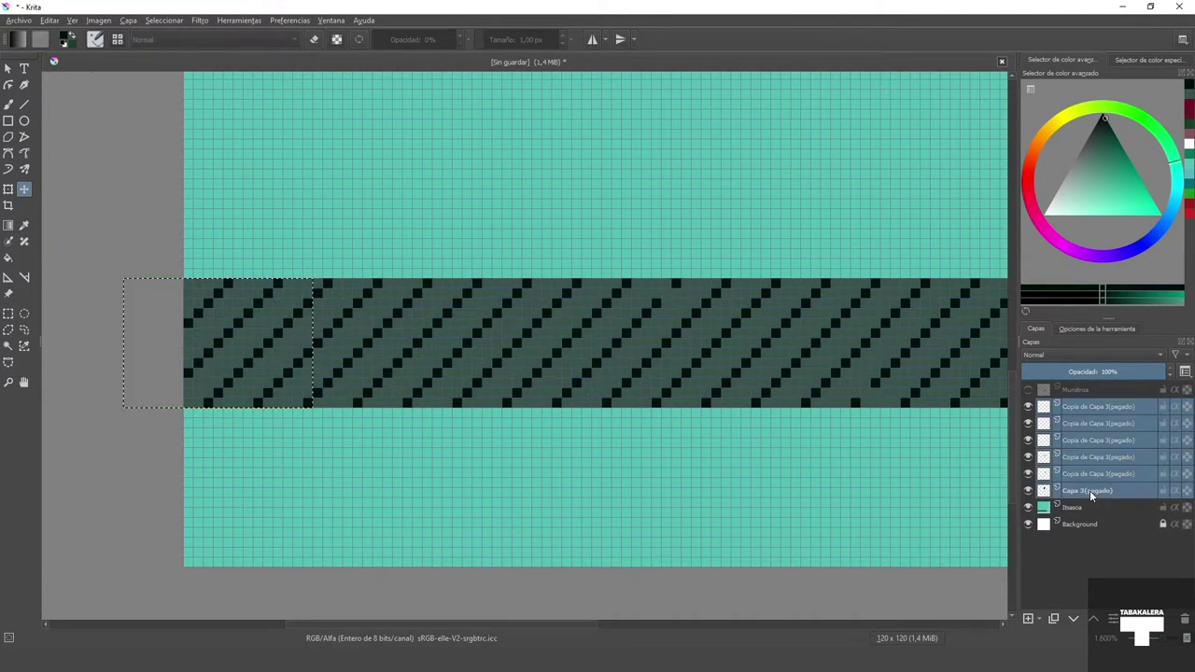
left_click(1099, 408)
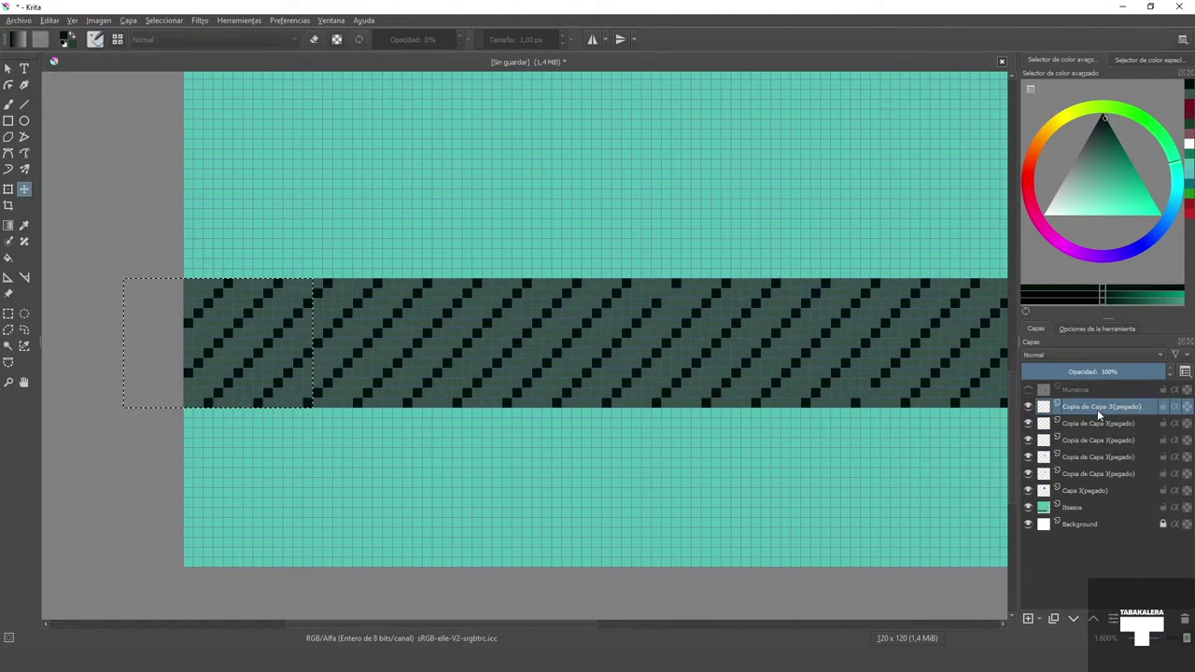
left_click(1086, 489, "shift")
right_click(1101, 491)
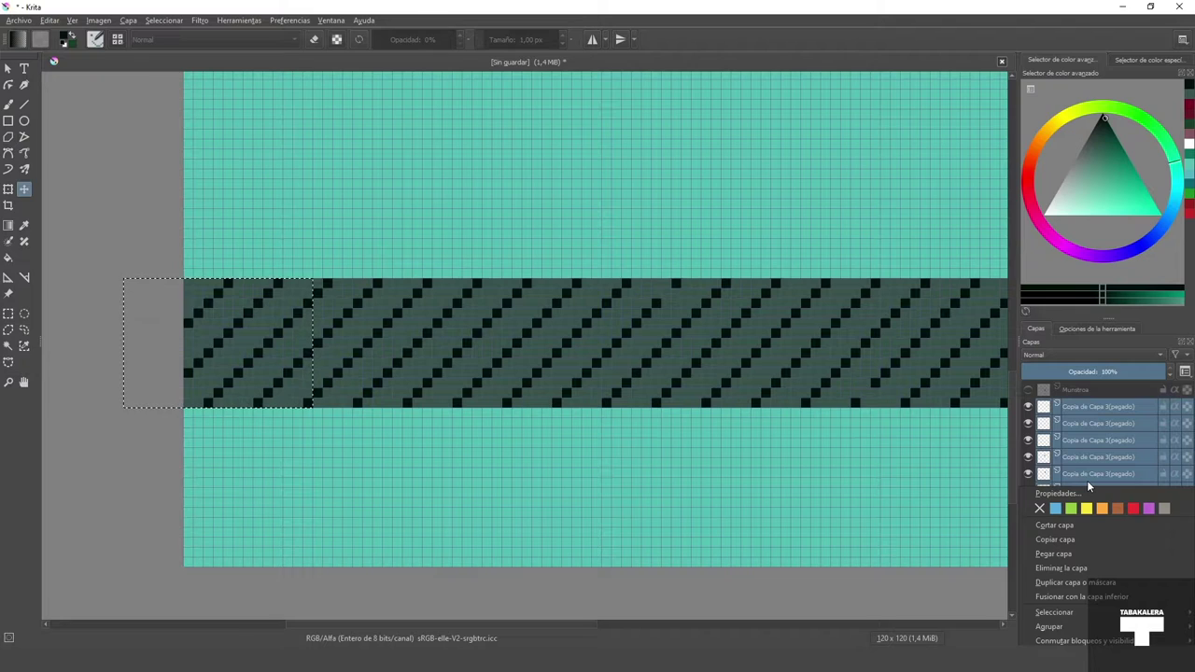
left_click(1080, 597)
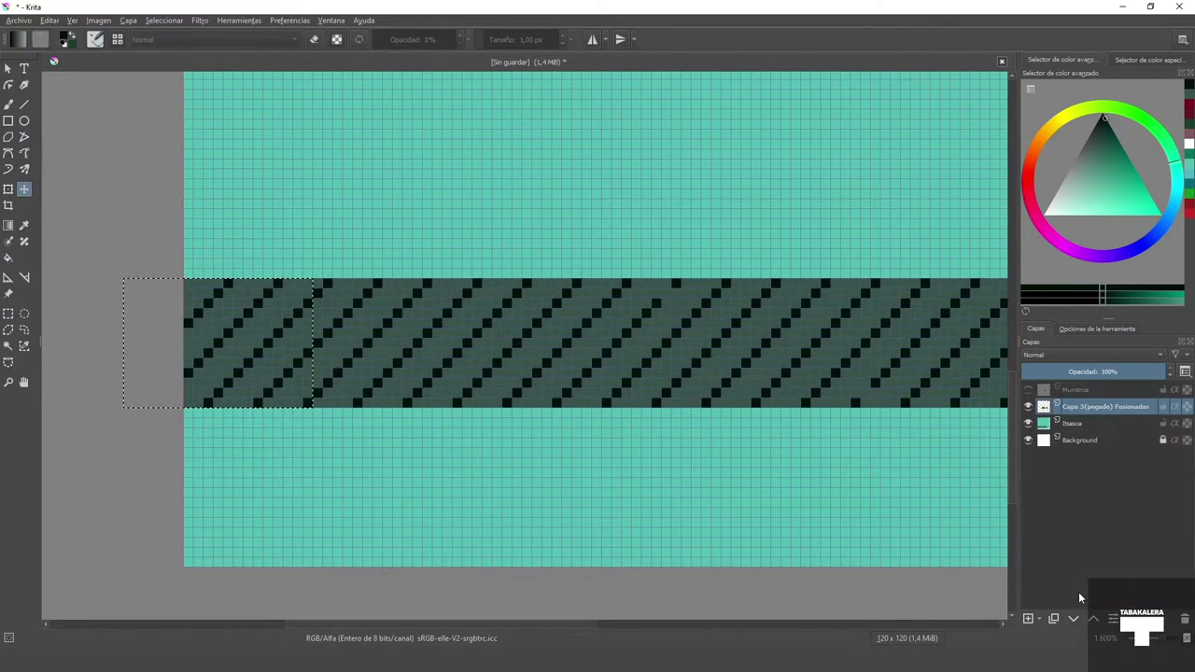
key("ctrl+e")
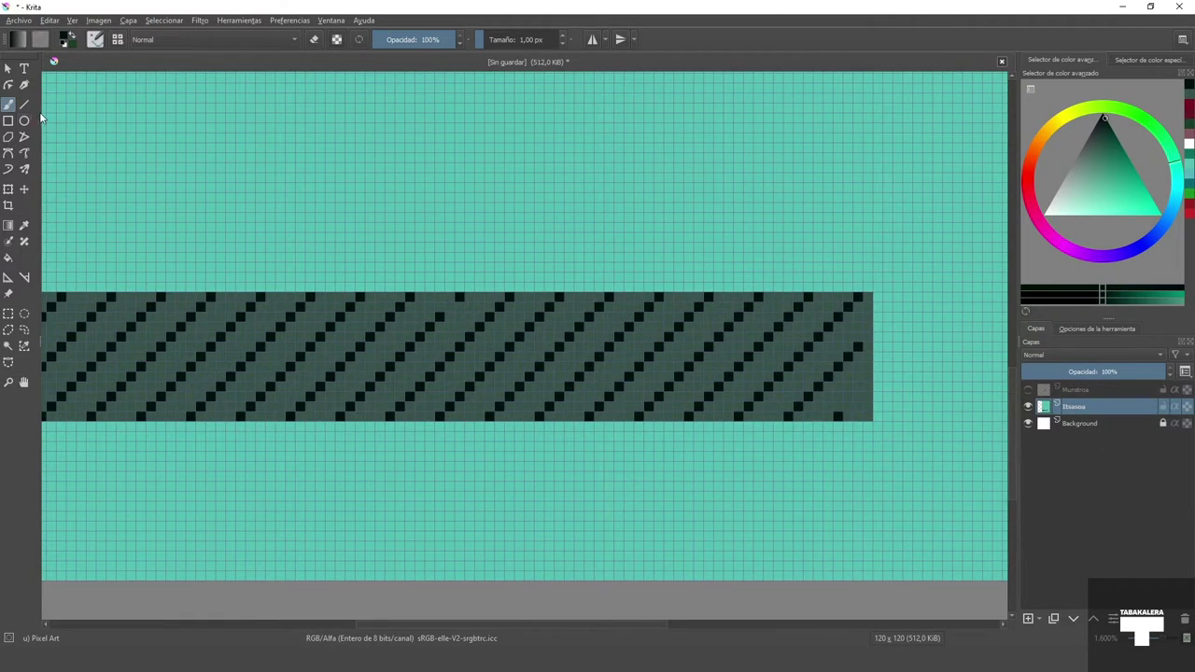
Step: Cut the platform's right end to a slant along its last diagonal stripe, using the sampled light teal background
left_click(313, 39)
mouse_move(868, 397)
left_mouse_down()
mouse_move(752, 421)
mouse_move(784, 386)
mouse_move(849, 396)
mouse_move(831, 345)
mouse_move(868, 315)
left_mouse_up()
left_click(314, 39)
left_click(24, 225)
left_click(474, 213)
left_click(8, 105)
Step: Show the monster layer again and extend every second stripe two pixels straight down below the platform with near-black
scroll(852, 390, "down", 4)
scroll(833, 406, "up", 5)
left_click(1028, 390)
left_click(24, 225)
left_click(633, 280)
left_click_drag(633, 292, 633, 302)
left_click_drag(493, 293, 493, 306)
left_click_drag(353, 293, 353, 306)
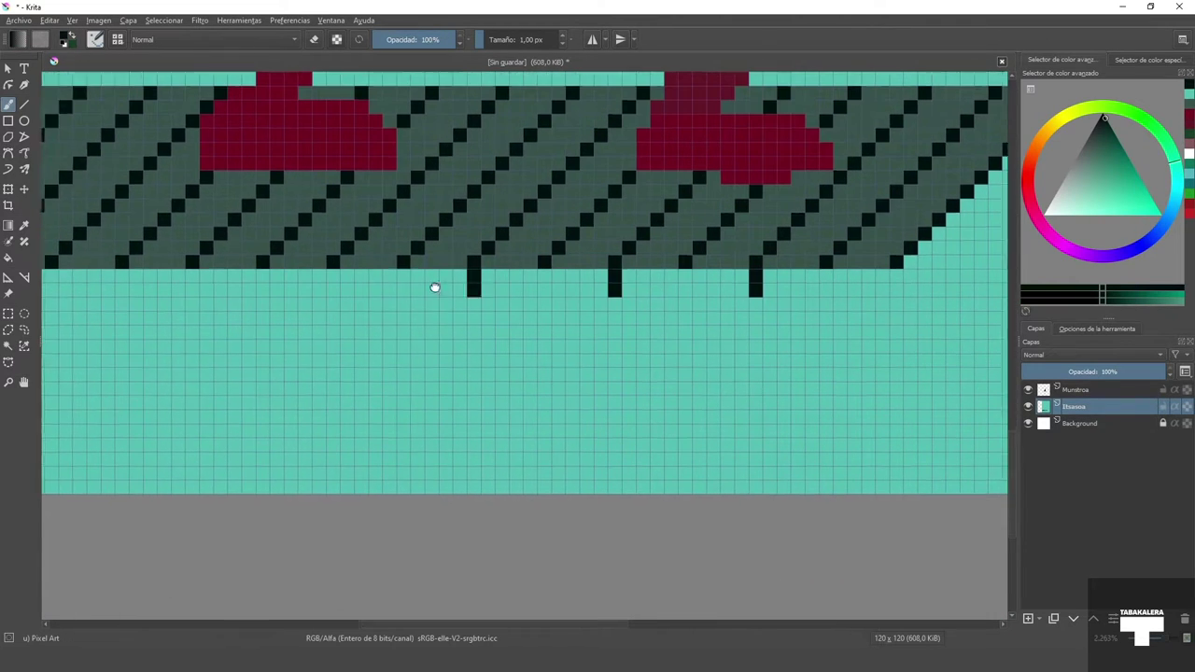
left_click_drag(741, 280, 741, 294)
left_click_drag(600, 280, 601, 294)
left_click_drag(458, 280, 459, 294)
left_click_drag(319, 281, 319, 294)
Step: Paint a two-pixel-high front edge between the vertical marks with a darker shade of the platform color
left_click(24, 225)
left_click(327, 290)
left_click(1094, 139)
key("b")
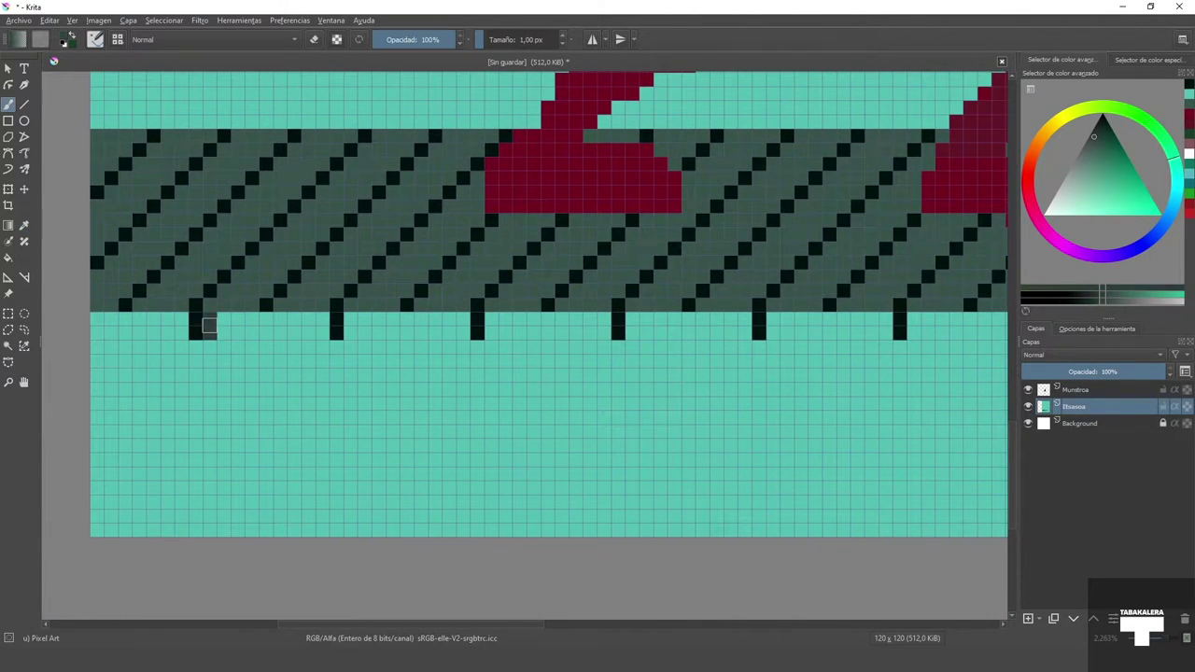
mouse_move(209, 326)
left_mouse_down()
mouse_move(320, 322)
mouse_move(149, 332)
mouse_move(498, 323)
mouse_move(641, 333)
left_mouse_up()
left_click_drag(234, 364, 650, 364)
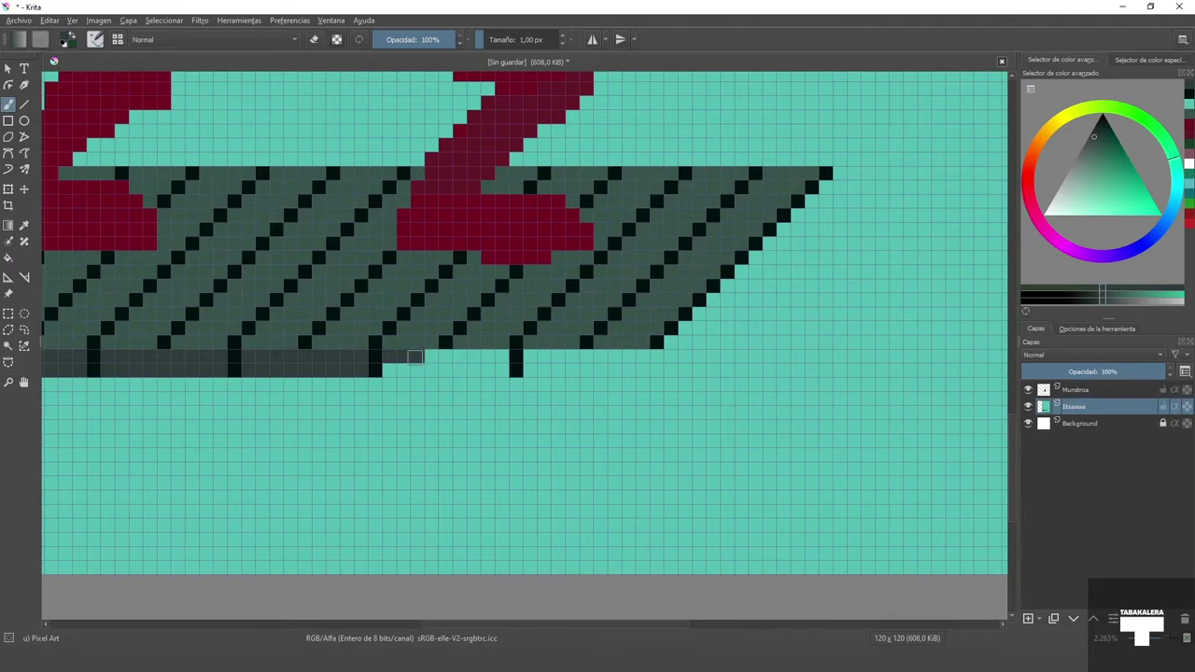
Step: Paint over every second diagonal stripe with the platform's grayish green to make wider planks
scroll(480, 250, "down", 8)
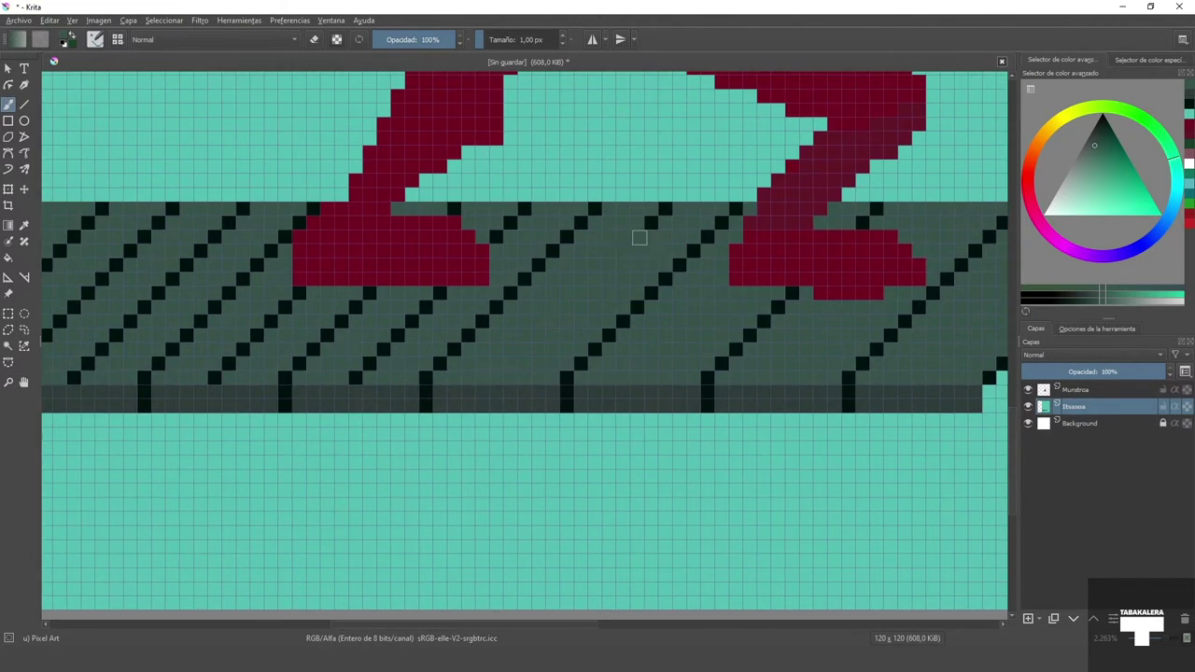
scroll(370, 306, "up", 8)
scroll(369, 306, "down", 3)
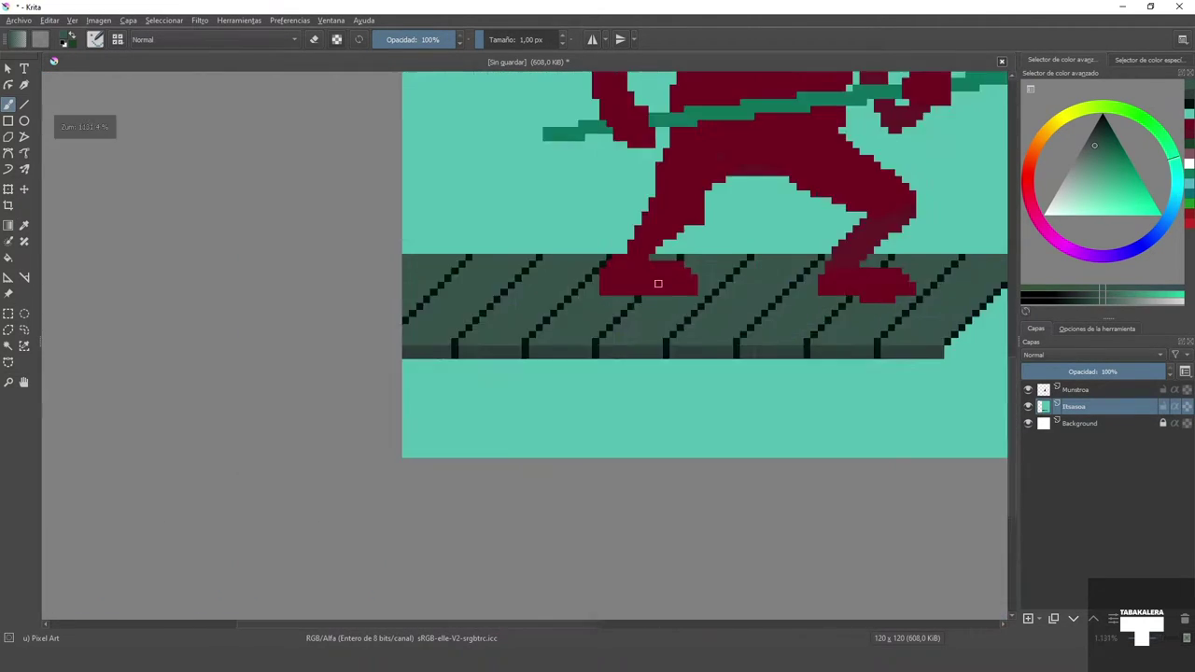
Step: Cover the black line along the platform's slanted end with a dark green edge reaching down to the front face
scroll(657, 280, "up", 4)
left_click_drag(653, 432, 758, 323)
scroll(790, 319, "down", 2)
scroll(840, 303, "up", 2)
mouse_move(645, 334)
left_mouse_down()
mouse_move(766, 211)
mouse_move(765, 230)
left_mouse_up()
left_click_drag(526, 489, 745, 271)
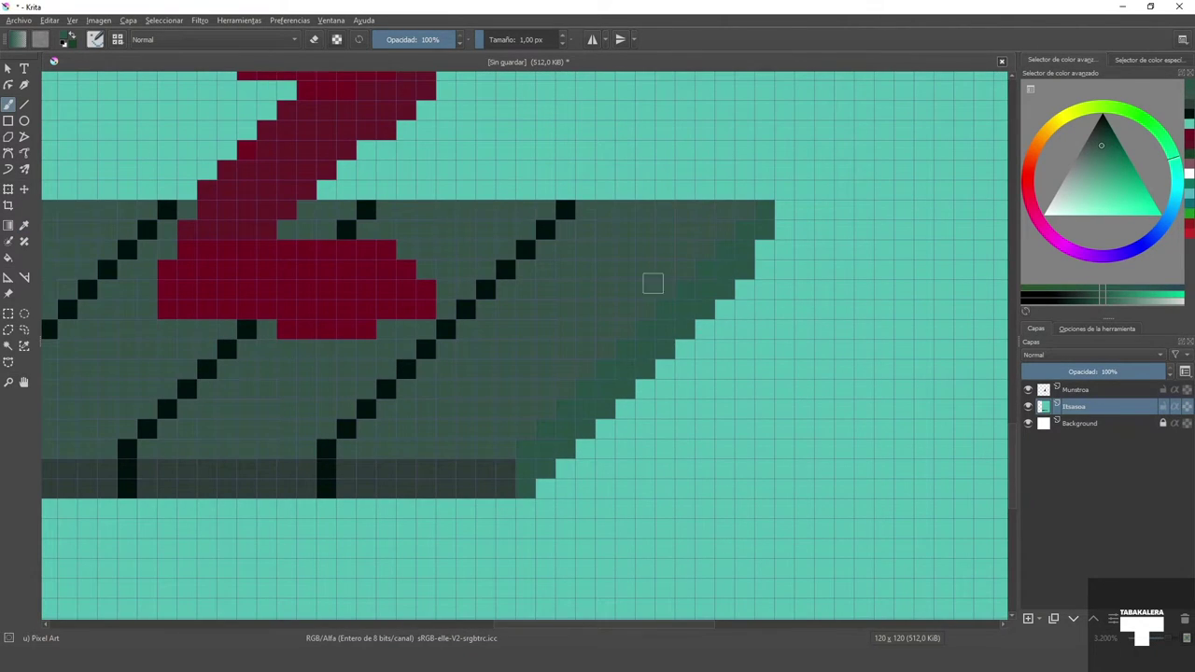
Step: Sample the light teal background and trim the outer edge of the platform's slanted end
scroll(654, 283, "up", 1)
left_click(806, 318, "ctrl")
left_click_drag(817, 194, 523, 502)
scroll(865, 317, "down", 7)
left_click_drag(845, 301, 617, 328)
scroll(617, 327, "up", 1)
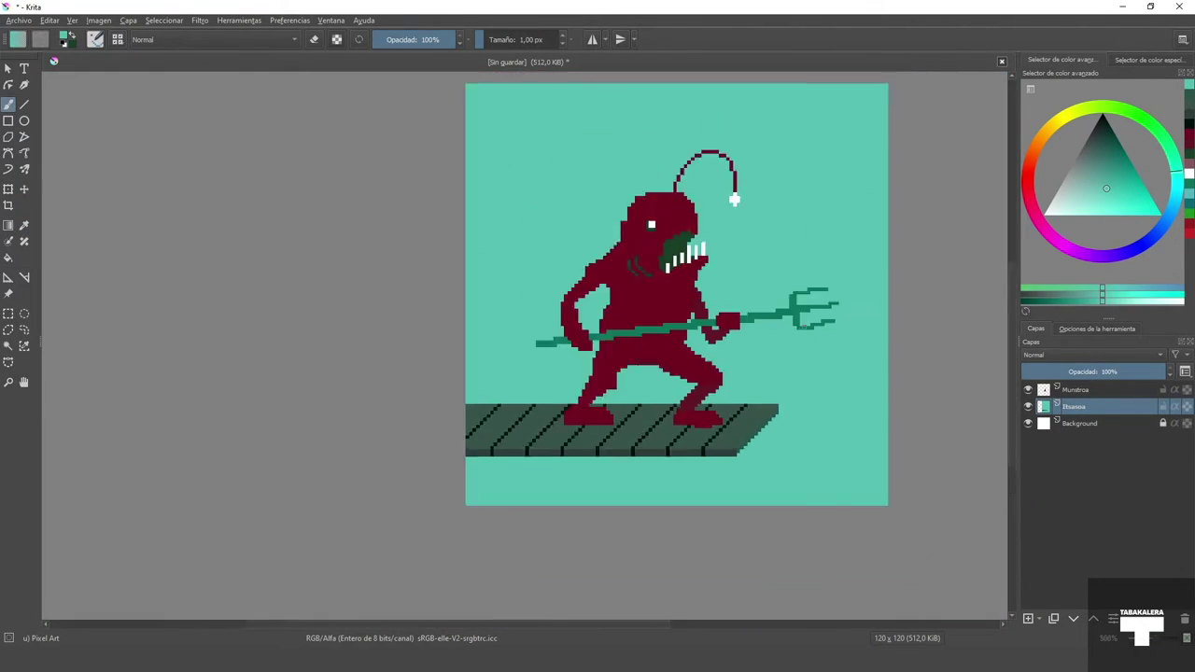
scroll(666, 278, "up", 2)
scroll(531, 312, "up", 3)
left_click(442, 317, "ctrl")
scroll(534, 301, "down", 4)
left_click_drag(534, 302, 600, 315)
scroll(613, 373, "up", 1)
left_click_drag(614, 367, 616, 371)
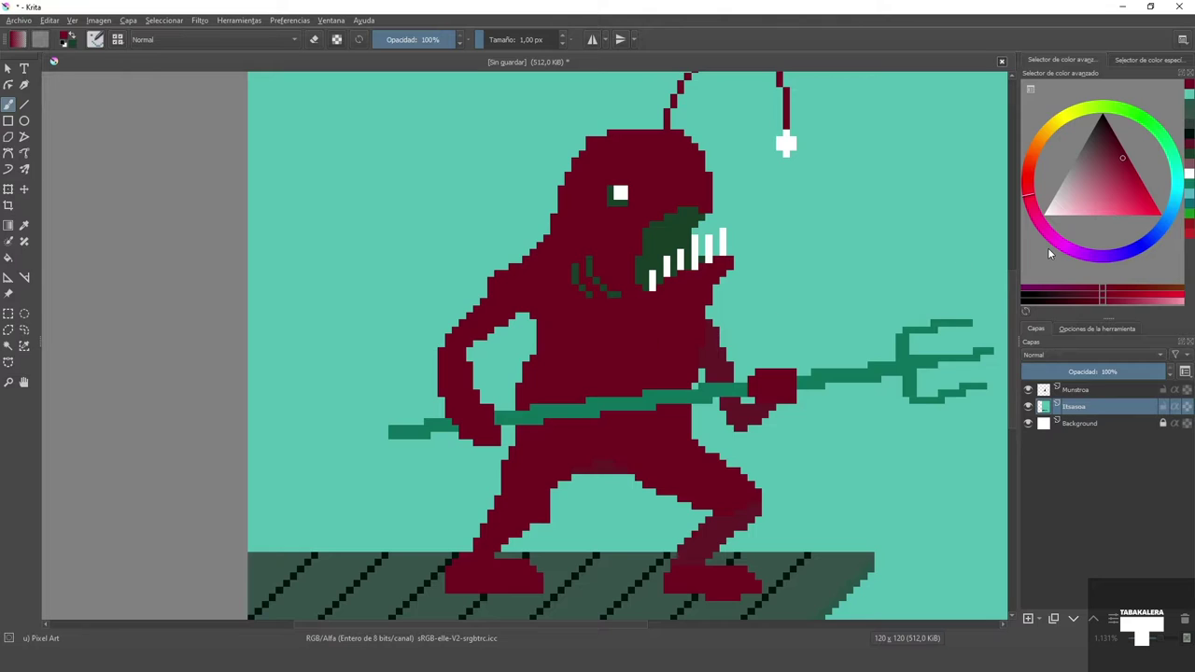
Step: Paint a ragged muted green loincloth around the monster's waist and hips on the monster layer
left_click(1149, 122)
left_click_drag(1132, 169, 1094, 163)
scroll(613, 495, "up", 2)
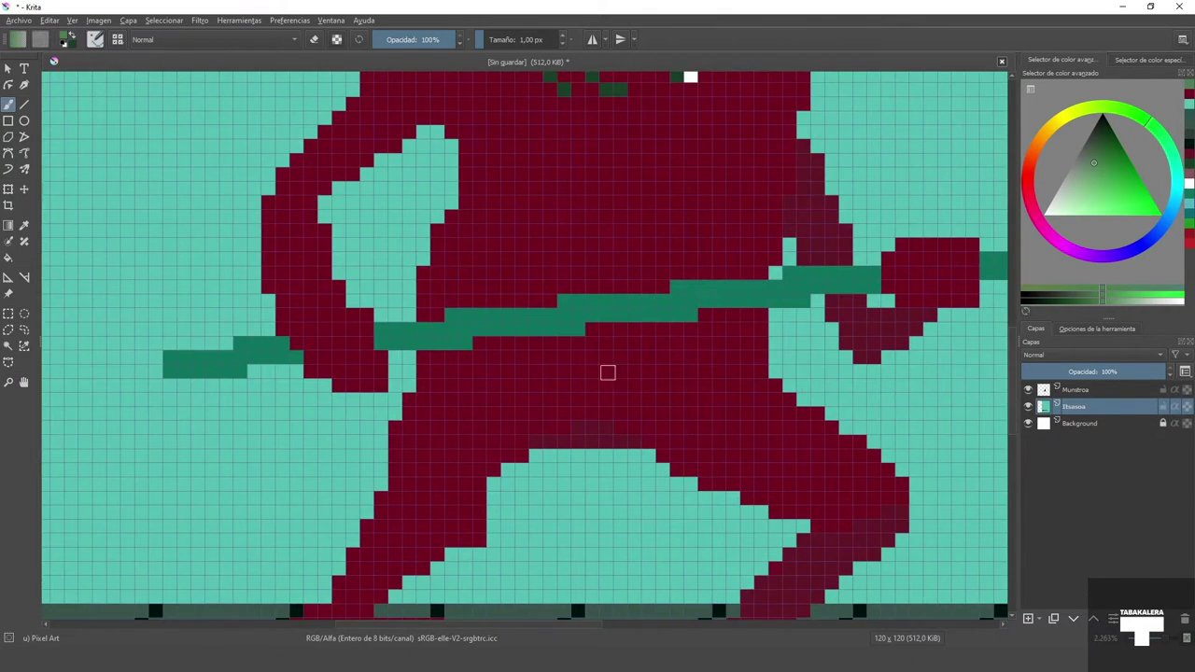
left_click(1076, 391)
left_click_drag(535, 355, 579, 369)
left_click_drag(423, 287, 481, 300)
left_click_drag(574, 362, 760, 323)
left_click_drag(620, 392, 611, 340)
mouse_move(417, 303)
left_mouse_down()
mouse_move(454, 327)
mouse_move(750, 291)
left_mouse_up()
mouse_move(667, 370)
left_mouse_down()
mouse_move(656, 472)
mouse_move(635, 388)
left_mouse_up()
left_click_drag(442, 304, 516, 336)
left_click_drag(742, 263, 667, 280)
left_click_drag(514, 317, 691, 329)
left_click_drag(540, 347, 597, 378)
scroll(622, 352, "down", 6)
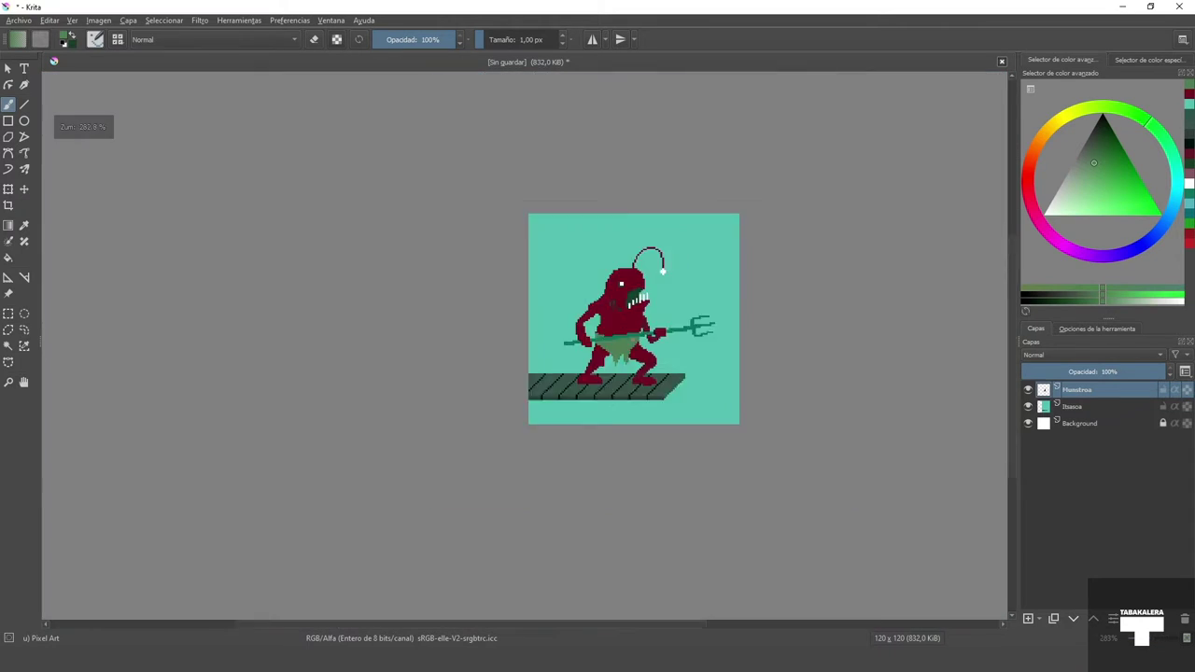
Step: Draw a diagonal muted green strap across the monster's chest, from the back shoulder down to the loincloth
scroll(630, 324, "up", 5)
left_click_drag(446, 218, 627, 412)
key("ctrl+z")
left_click_drag(457, 198, 582, 393)
left_click_drag(457, 248, 578, 399)
left_click_drag(493, 241, 521, 290)
scroll(520, 291, "down", 3)
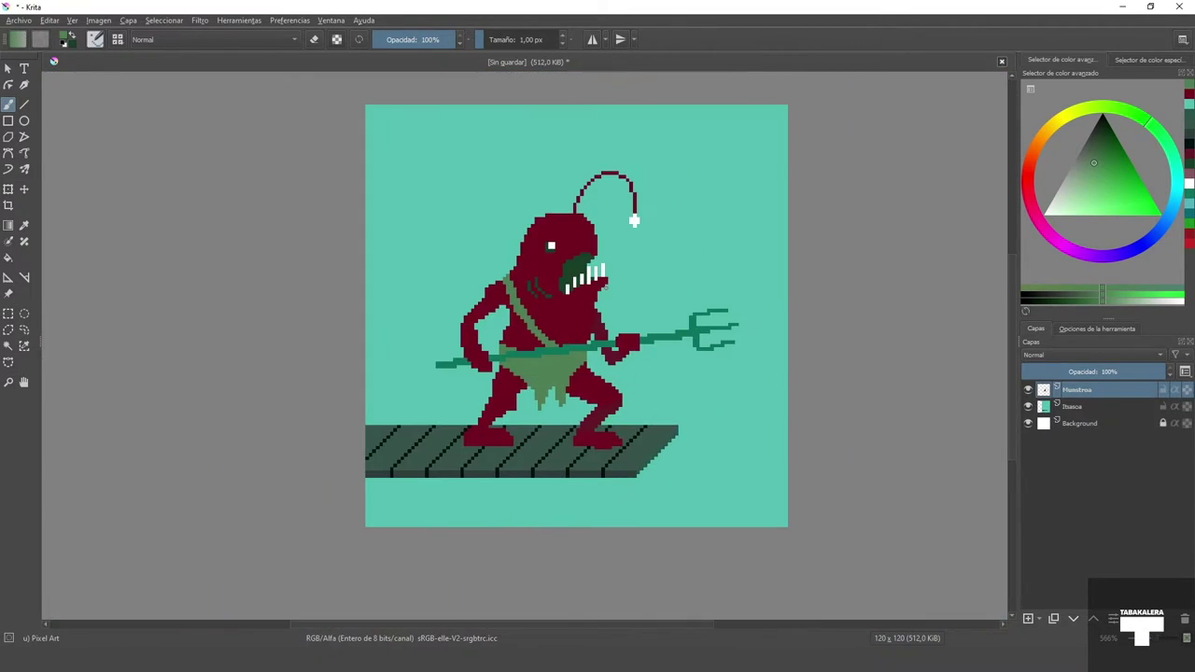
Step: Shade the front arm and front lower leg with a darker maroon and trim stray pixels between the legs
scroll(560, 464, "up", 3)
left_click(690, 241, "ctrl")
left_click_drag(689, 241, 710, 289)
left_click(337, 40)
left_click(336, 41)
key("b")
left_click(315, 39)
left_click_drag(454, 345, 444, 355)
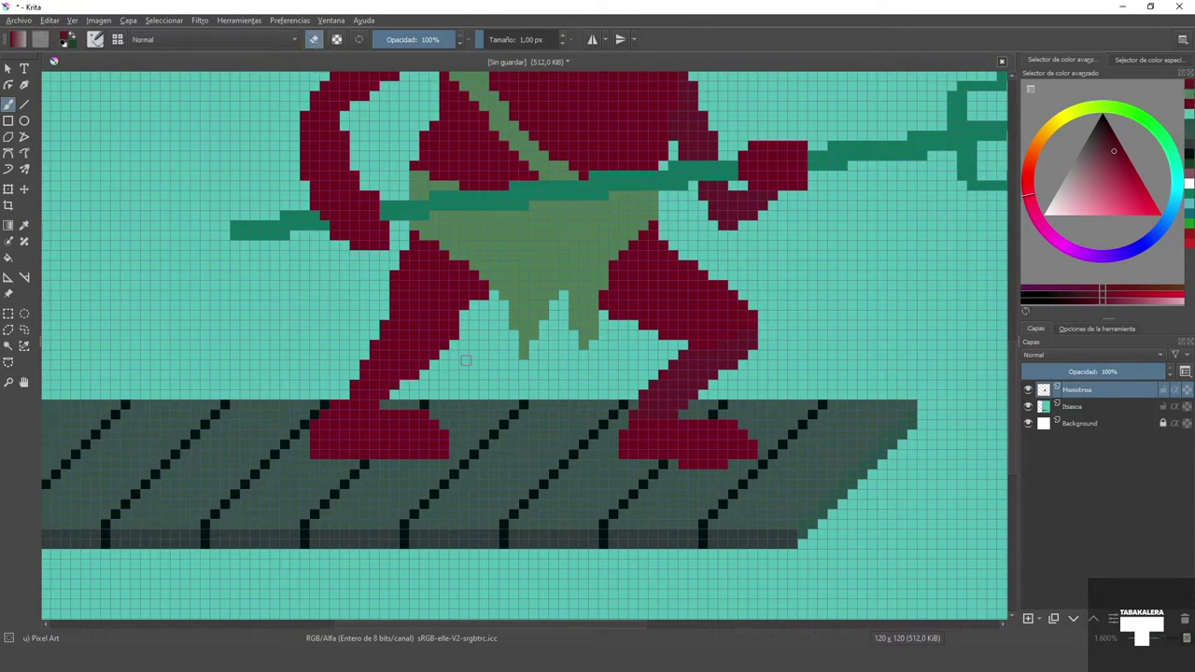
Step: Add a dark green shadow along the underside of the monster's rear arm
scroll(464, 348, "down", 5)
scroll(598, 329, "up", 6)
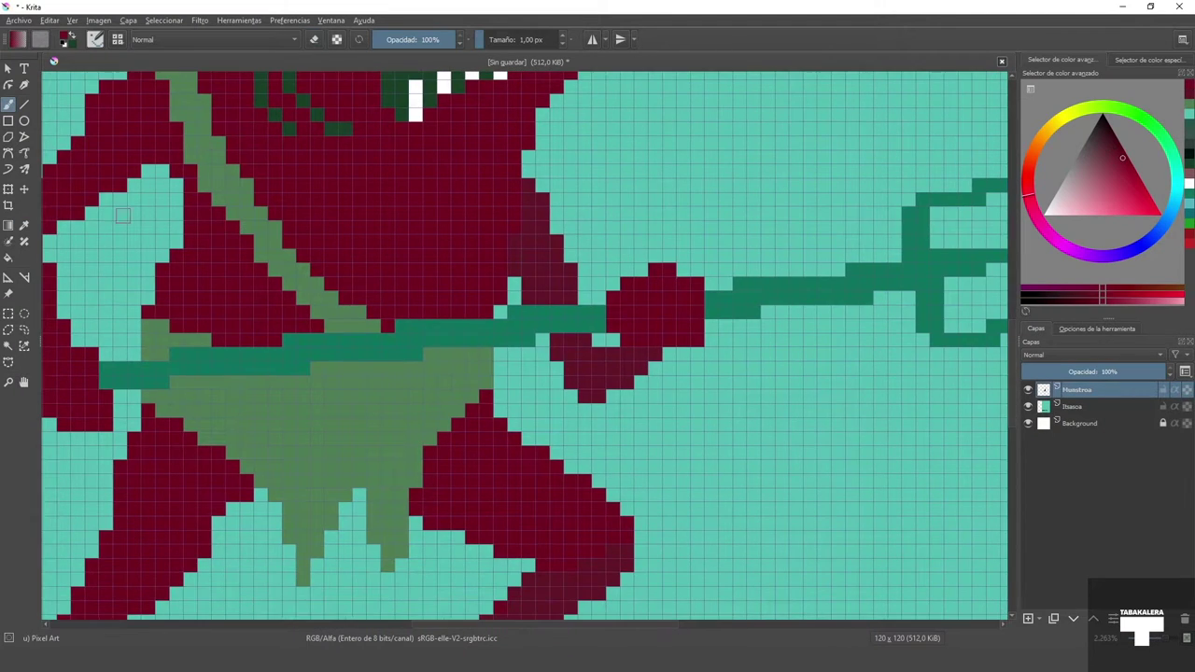
left_click(599, 328, "ctrl")
scroll(598, 328, "down", 2)
scroll(552, 241, "down", 1)
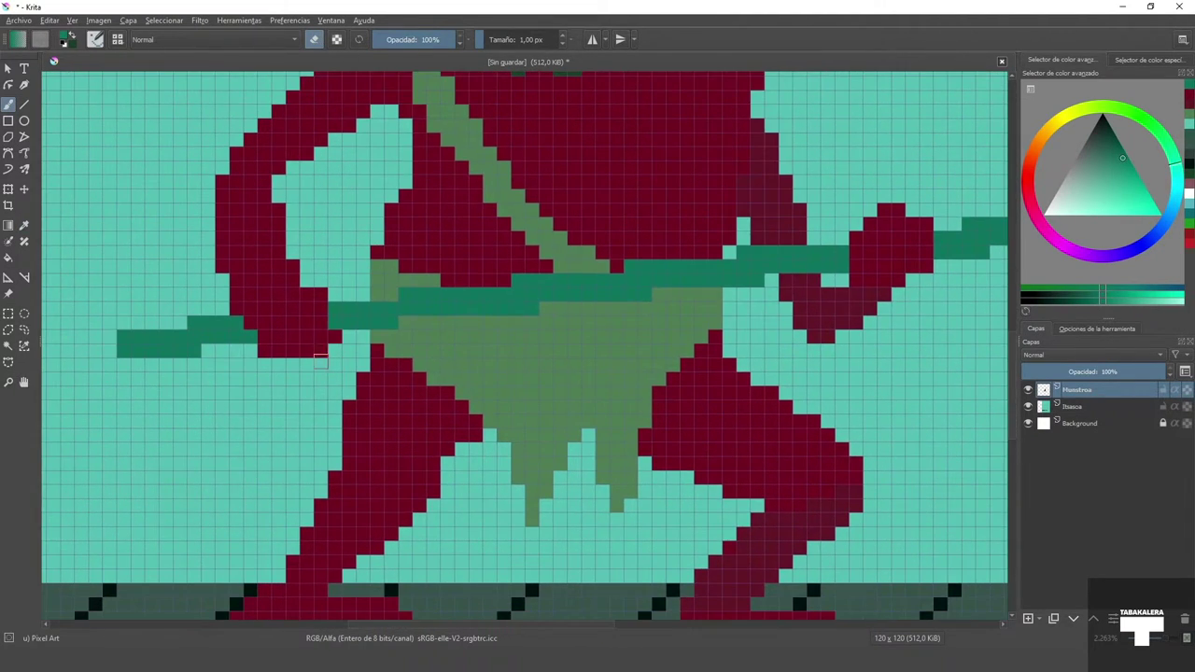
scroll(551, 241, "up", 3)
scroll(542, 274, "down", 4)
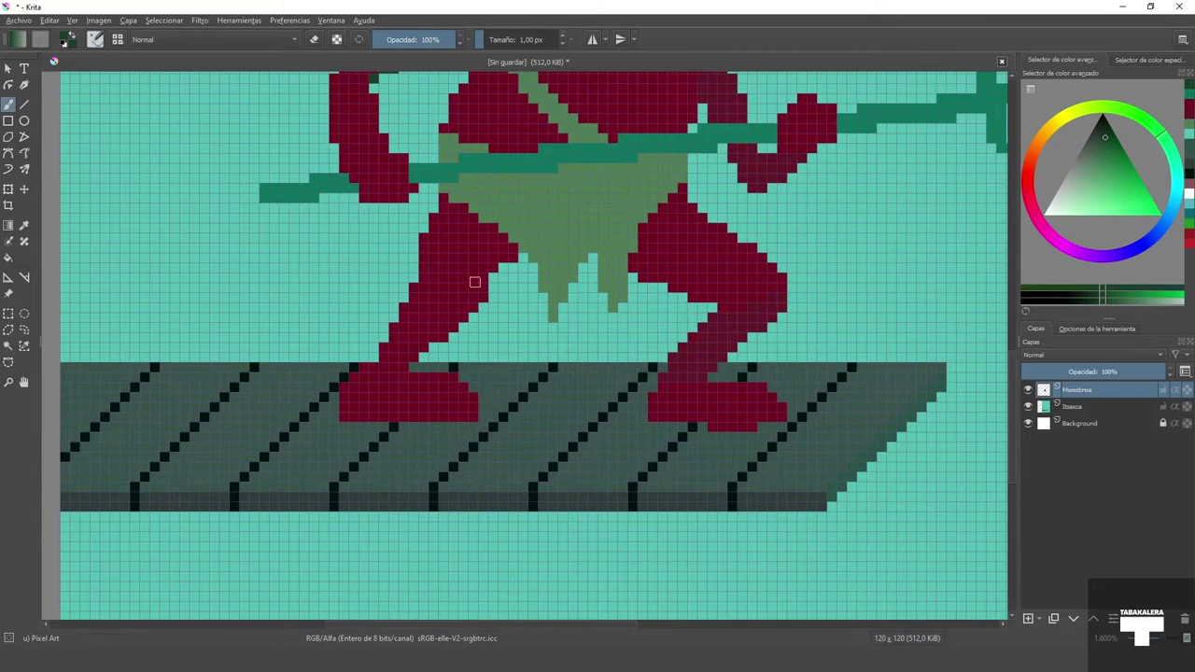
Step: Paint dark green shading over the front forearm, the front lower leg and foot, and the rear shin and inner thigh
scroll(475, 277, "up", 5)
left_click_drag(544, 321, 576, 323)
mouse_move(564, 368)
left_mouse_down()
mouse_move(611, 387)
mouse_move(661, 382)
left_mouse_up()
scroll(730, 233, "down", 3)
scroll(672, 420, "up", 3)
mouse_move(737, 217)
left_mouse_down()
mouse_move(626, 321)
mouse_move(719, 371)
mouse_move(606, 309)
left_mouse_up()
scroll(667, 261, "down", 3)
scroll(529, 257, "up", 3)
mouse_move(558, 235)
left_mouse_down()
mouse_move(472, 294)
mouse_move(601, 165)
left_mouse_up()
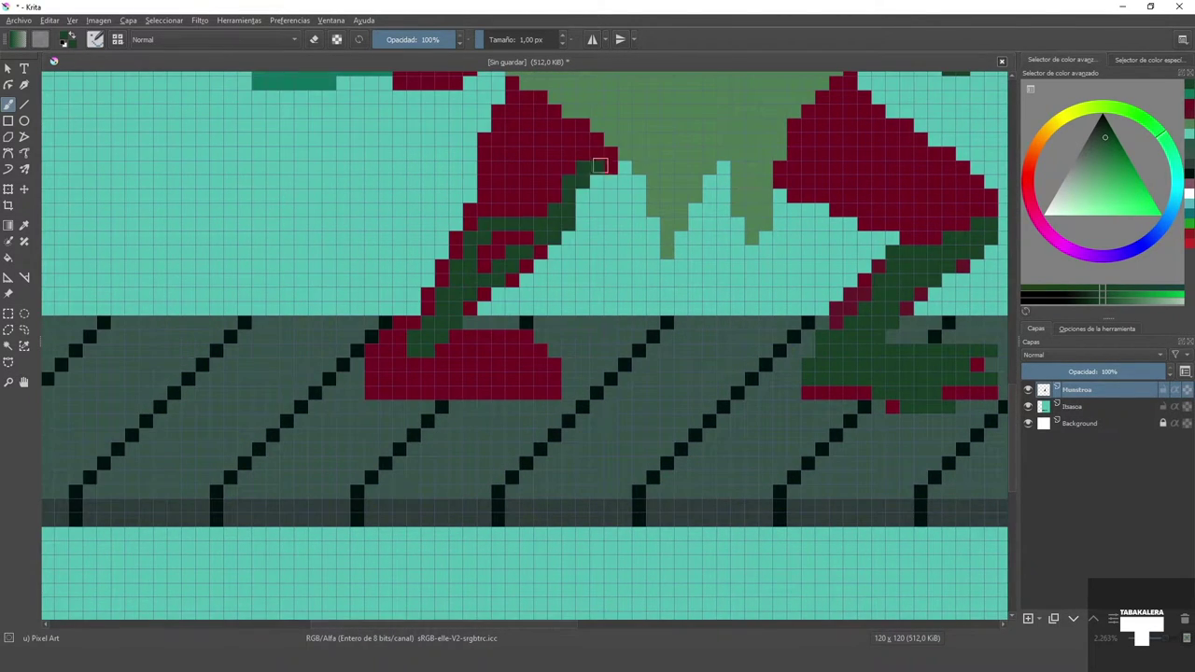
Step: Add a dark green shadow on the loincloth beneath the trident and along its lower edge over the rear thigh
scroll(600, 165, "down", 3)
scroll(619, 105, "up", 3)
left_click_drag(474, 198, 538, 241)
scroll(539, 241, "up", 2)
left_click_drag(462, 232, 638, 224)
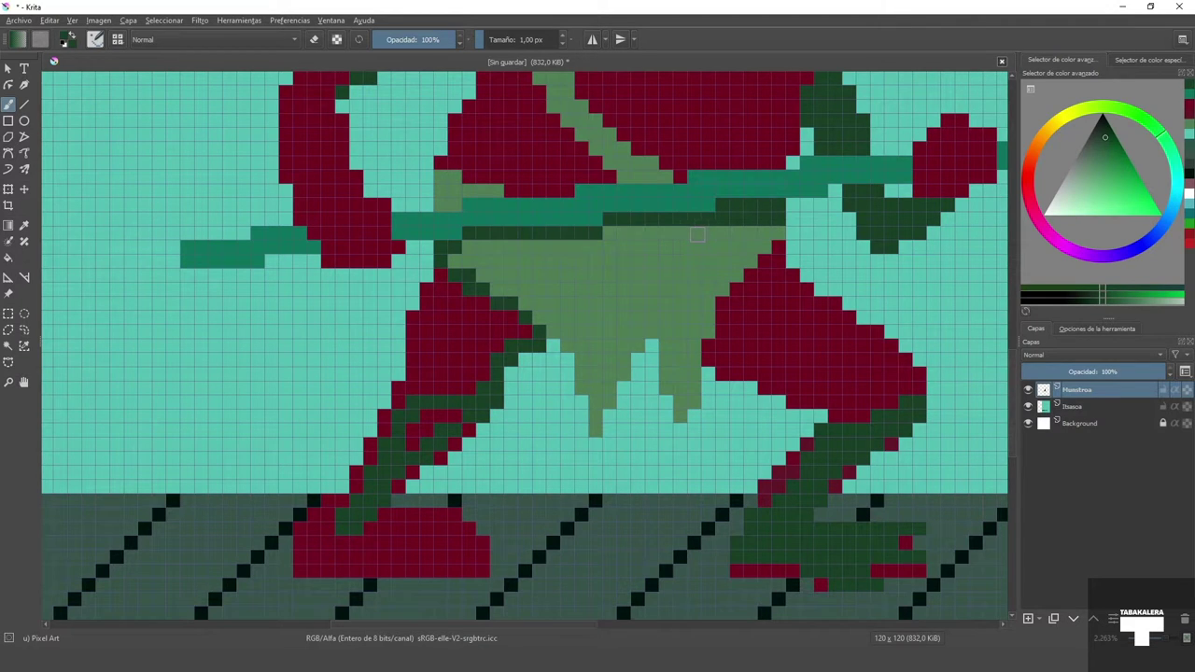
left_click_drag(697, 234, 629, 234)
scroll(707, 231, "down", 1)
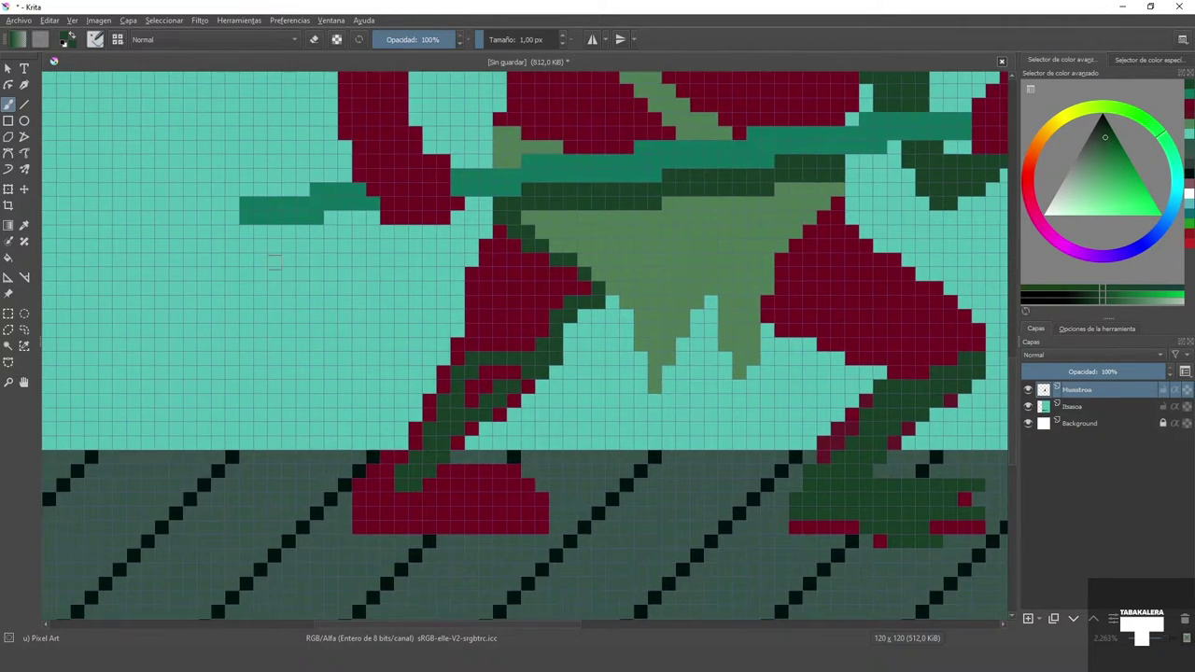
Step: Erase the leftover maroon pixels around the front shin and foot
scroll(708, 262, "down", 4)
scroll(707, 268, "up", 5)
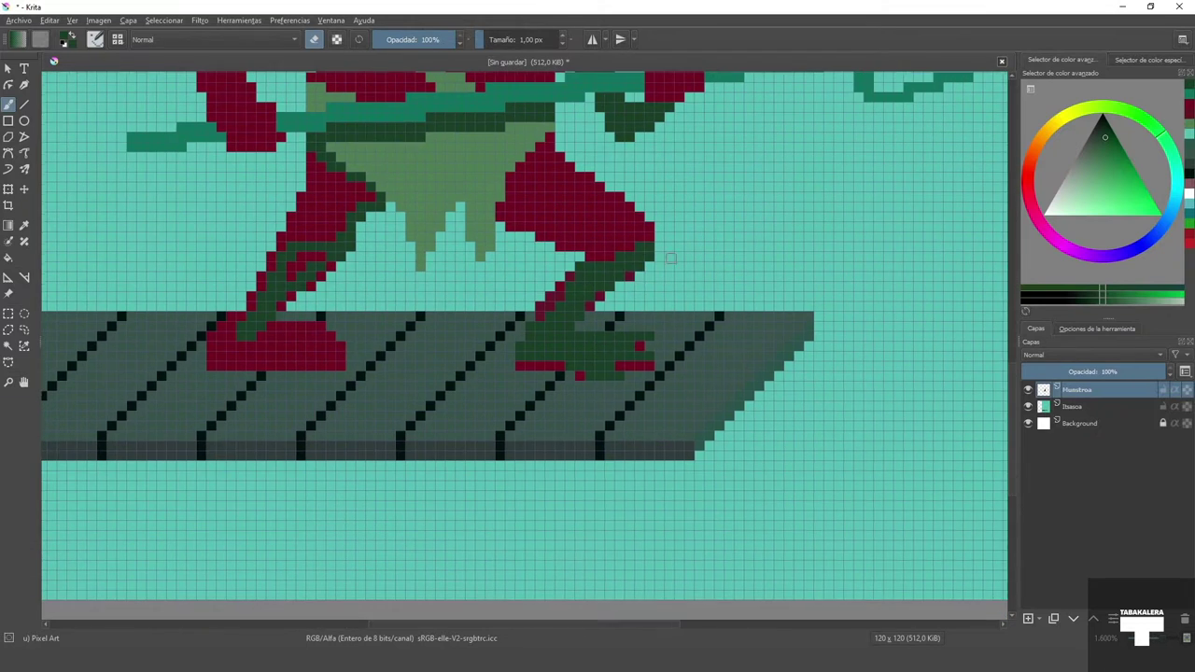
left_click_drag(546, 306, 540, 315)
left_click_drag(520, 366, 560, 366)
left_click_drag(620, 366, 650, 366)
left_click(640, 347)
left_click(580, 376)
left_click_drag(388, 252, 480, 301)
left_click(313, 39)
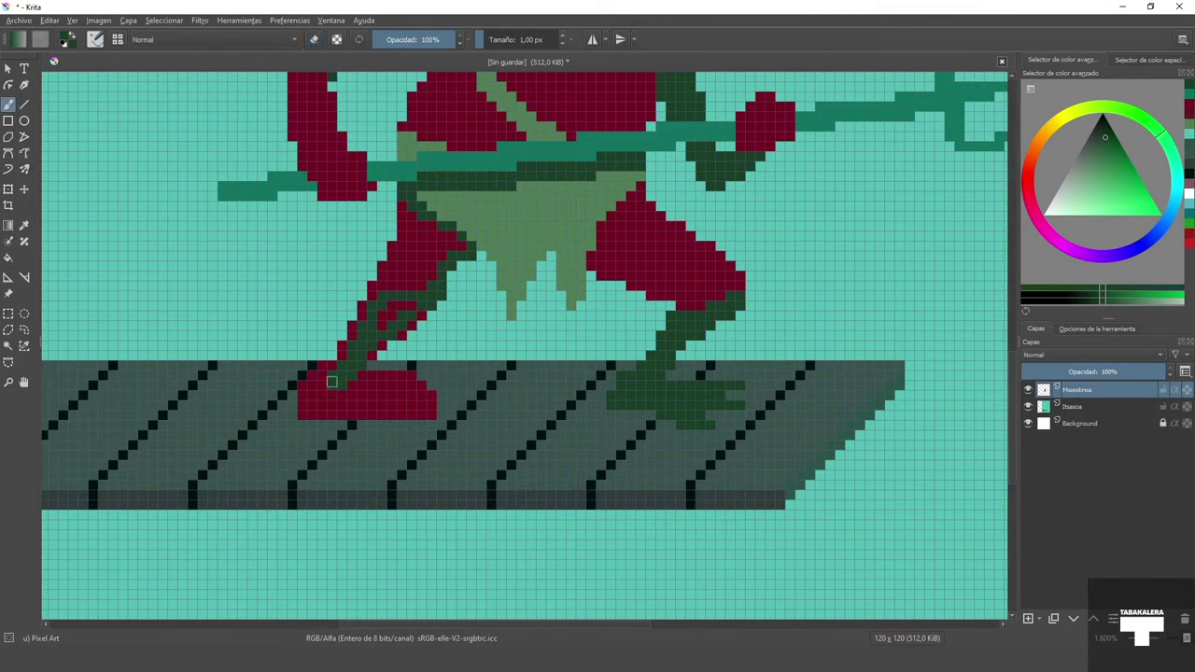
Step: Reshape the rear foot into dark green clawed toes and clean the leftover maroon off the foot and shin
mouse_move(334, 382)
left_mouse_down()
mouse_move(356, 403)
mouse_move(408, 401)
left_mouse_up()
key("e")
mouse_move(360, 304)
left_mouse_down()
mouse_move(301, 403)
mouse_move(405, 413)
mouse_move(369, 375)
left_mouse_up()
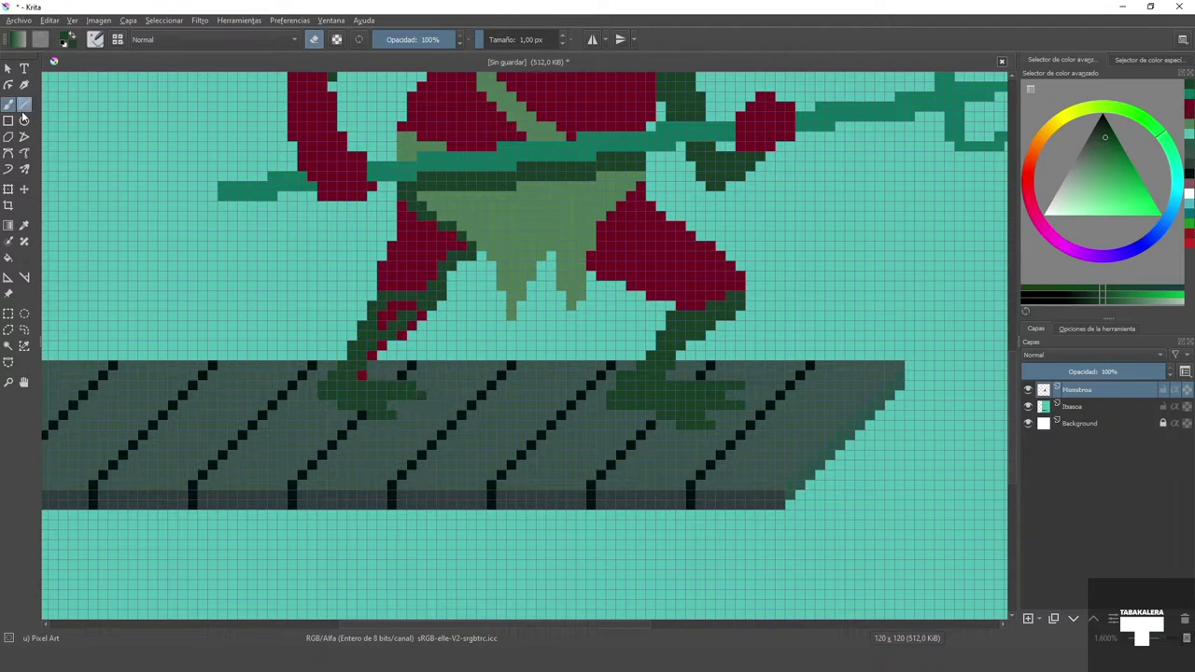
key("e")
left_click_drag(416, 306, 360, 362)
scroll(416, 386, "down", 1)
scroll(437, 296, "up", 2)
Step: Sample the body's maroon and repaint both clawed feet with it, keeping the shins dark green
key("e")
left_click(403, 337, "ctrl")
left_click_drag(403, 489, 489, 399)
mouse_move(489, 399)
left_mouse_down()
mouse_move(443, 400)
mouse_move(440, 426)
mouse_move(421, 377)
left_mouse_up()
scroll(421, 376, "down", 2)
scroll(648, 289, "up", 2)
left_click_drag(648, 288, 648, 213)
mouse_move(709, 430)
left_mouse_down()
mouse_move(682, 405)
mouse_move(596, 426)
mouse_move(542, 403)
left_mouse_up()
left_click(318, 39)
Step: Add a new layer above the monster layer and name it Argia
scroll(719, 445, "down", 5)
scroll(718, 325, "up", 3)
left_click_drag(718, 325, 638, 339)
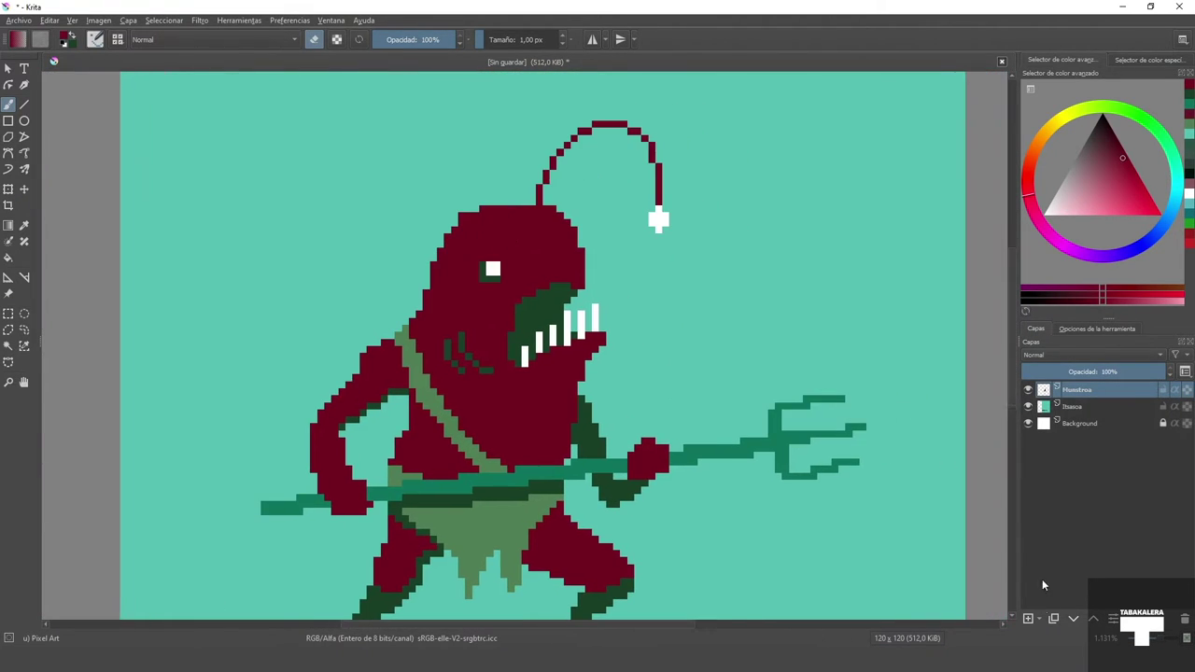
left_click(1031, 620)
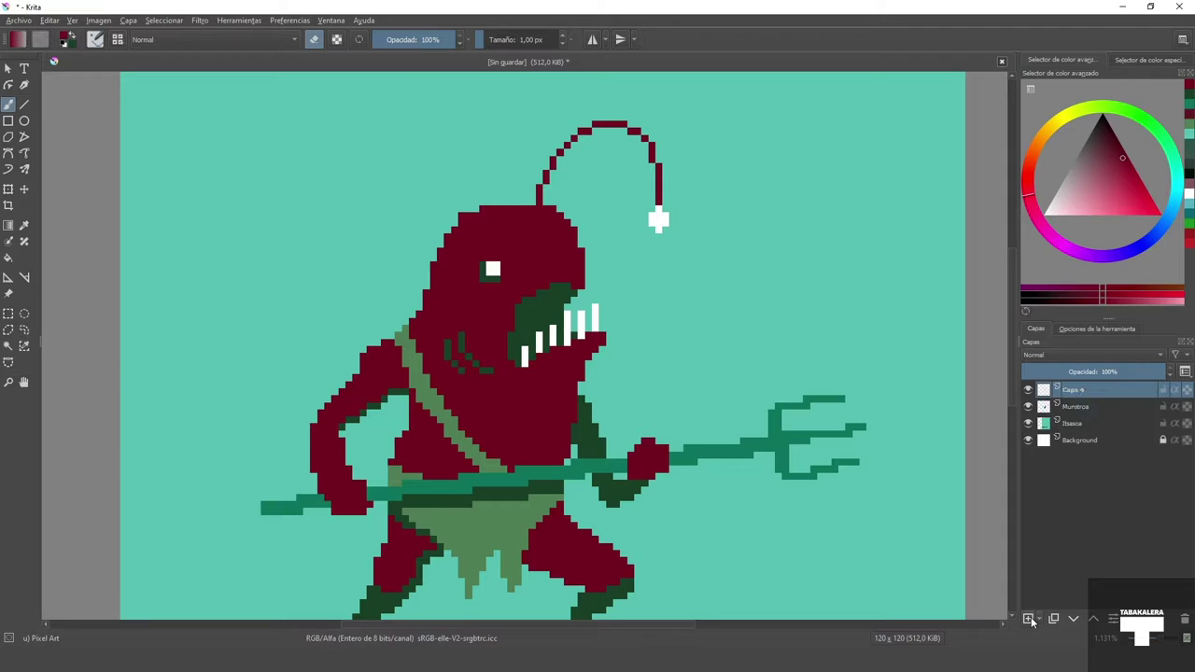
double_click(1076, 392)
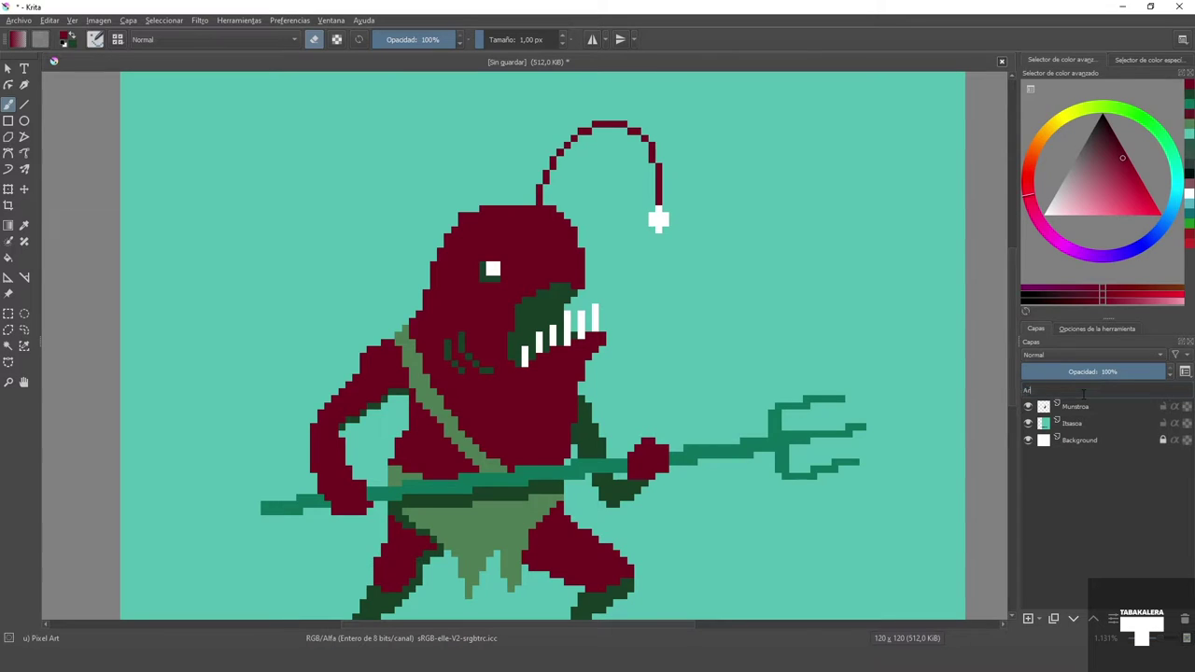
key("Return")
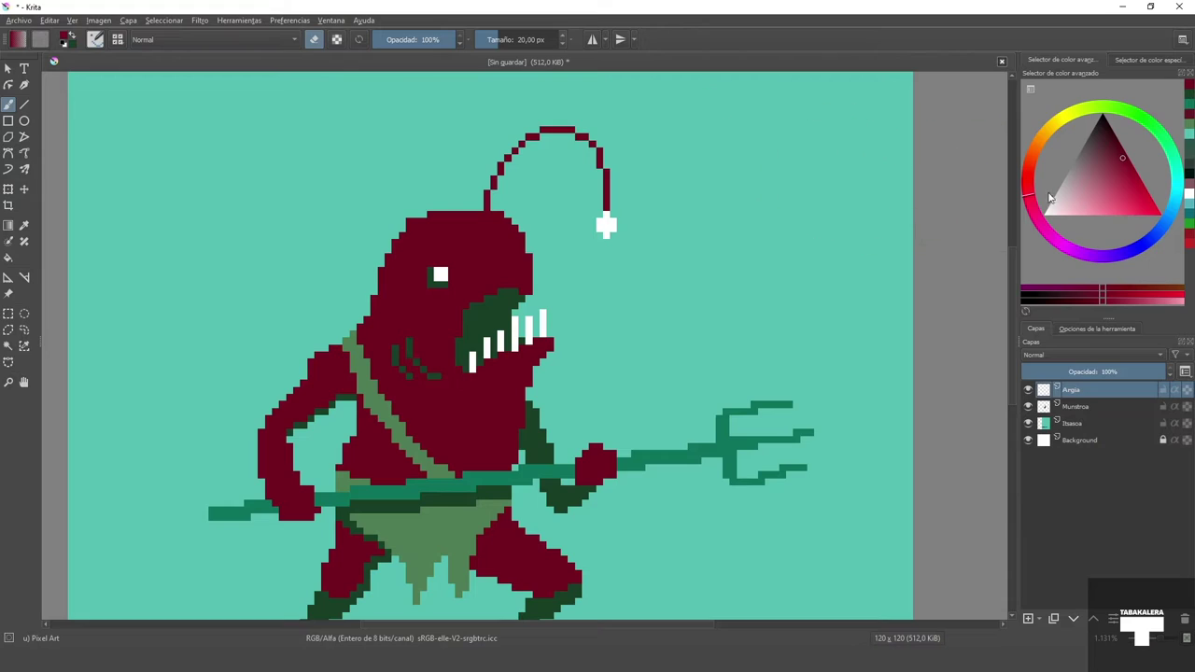
Step: Stamp a bright yellow 20 px glow disc centred on the lure's white tip
left_click(1070, 120)
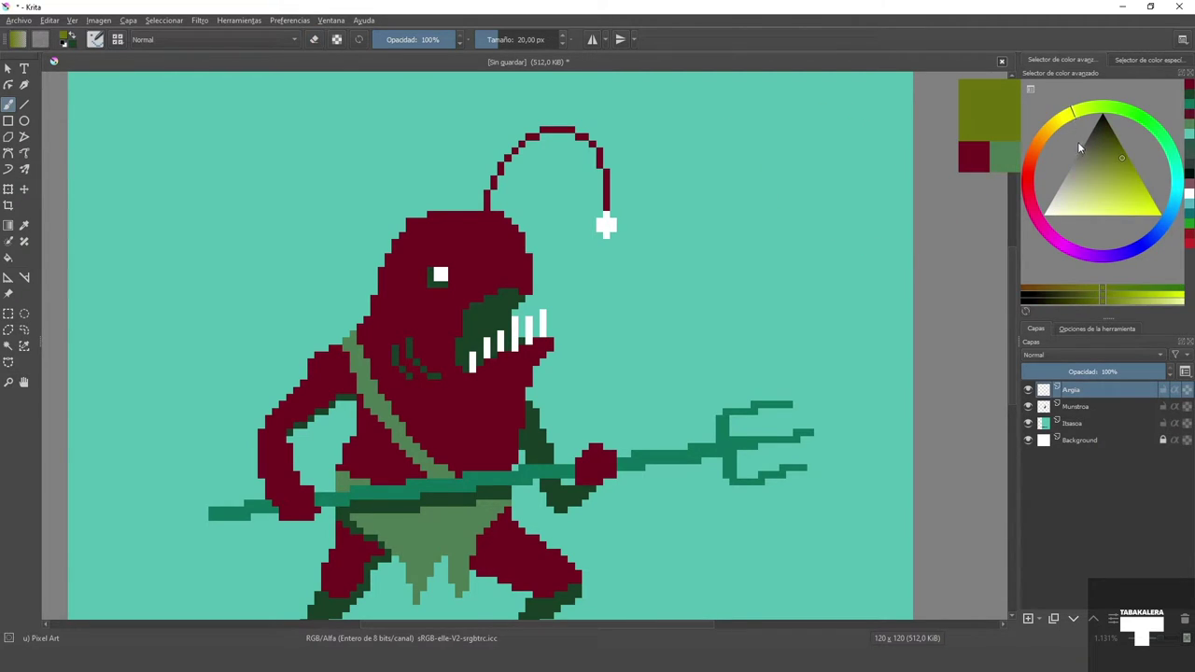
left_click_drag(1080, 148, 1173, 217)
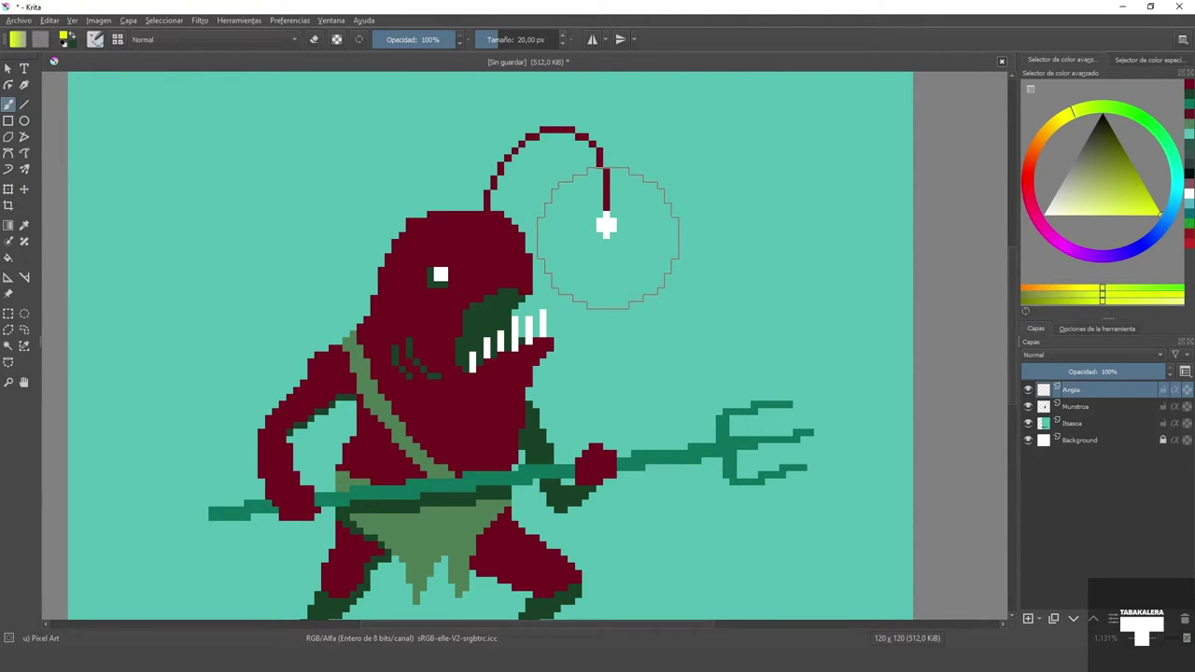
left_click(608, 224)
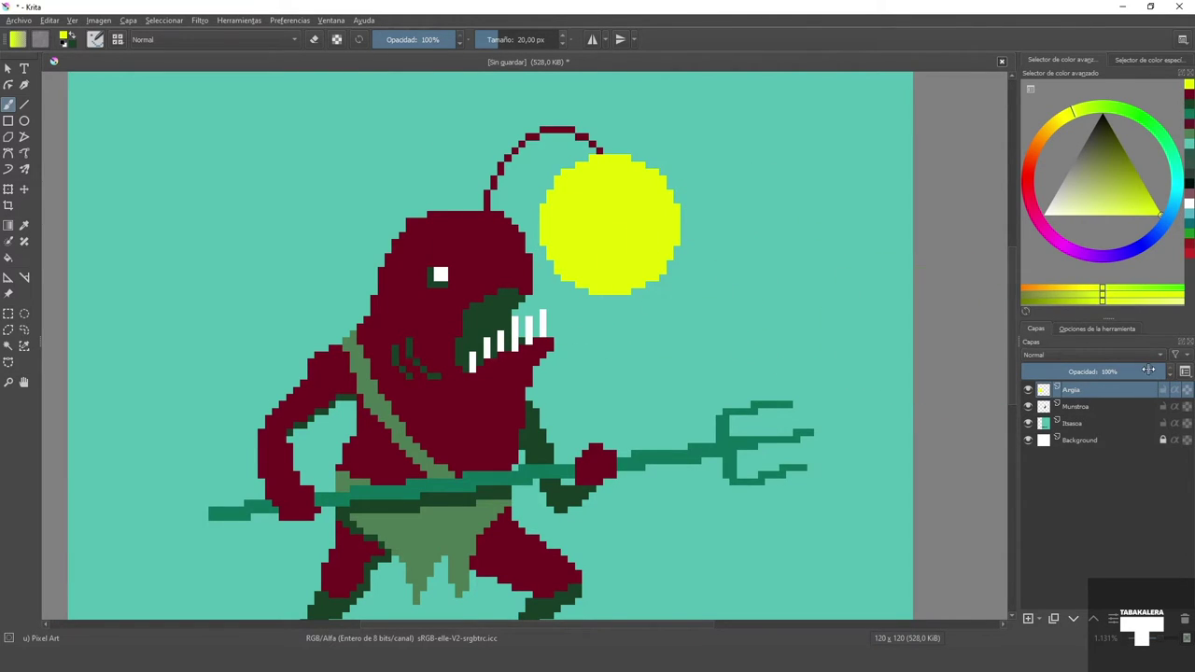
Step: Lower the glow layer's opacity to 68%
left_click_drag(1130, 373, 1115, 373)
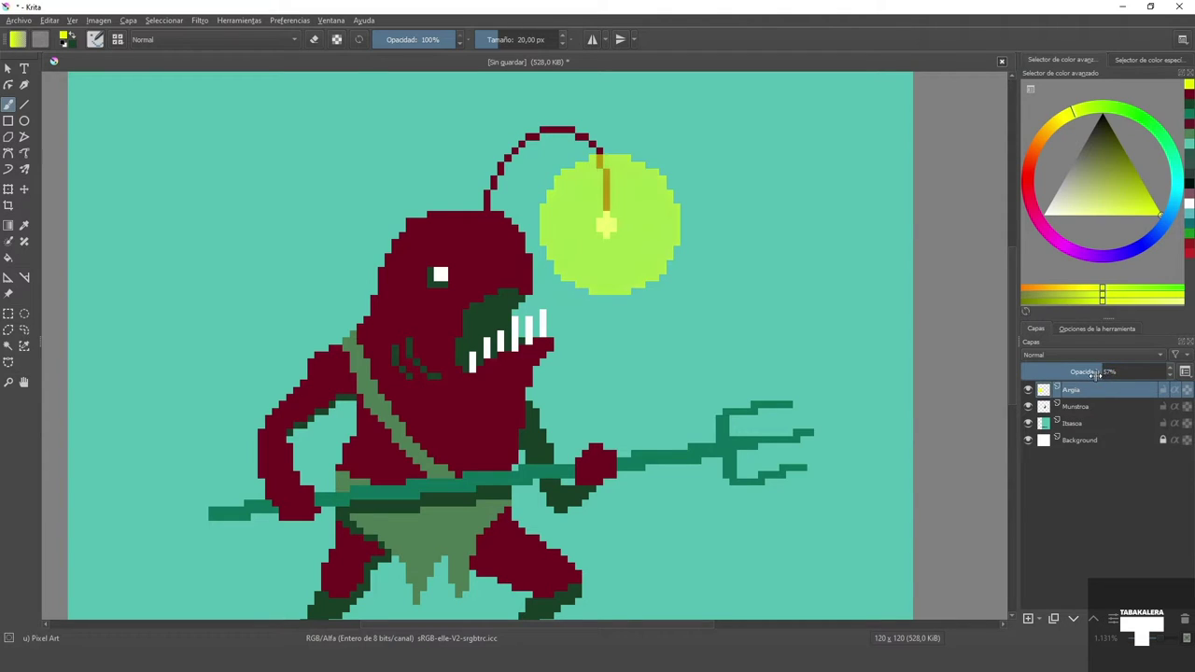
left_click_drag(1109, 371, 1121, 373)
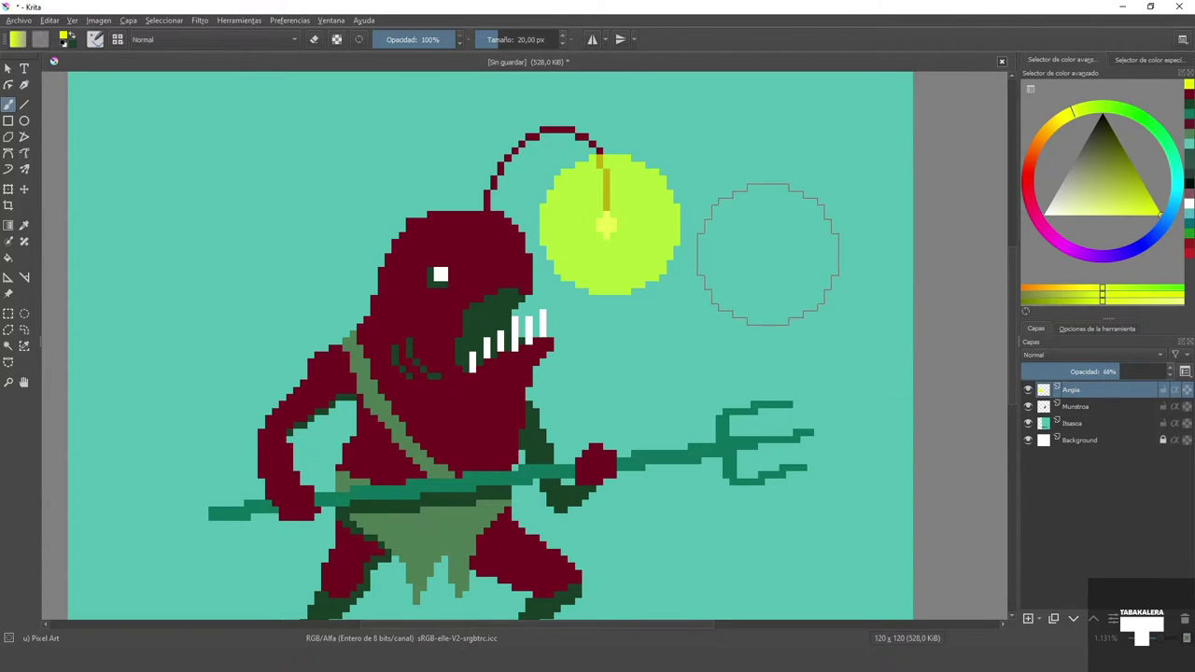
scroll(788, 248, "down", 3)
mouse_move(803, 298)
left_mouse_down()
mouse_move(883, 305)
mouse_move(856, 309)
mouse_move(783, 257)
mouse_move(803, 298)
mouse_move(854, 299)
left_mouse_up()
scroll(859, 299, "up", 2)
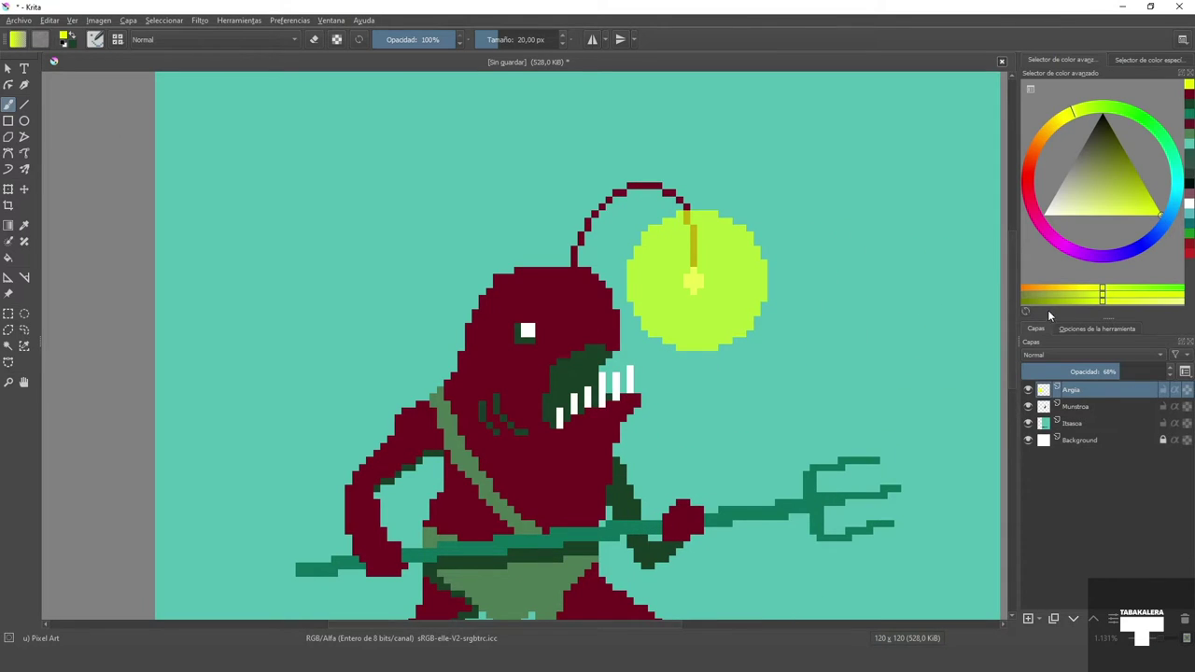
Step: Erase the yellow glow over the lure's white tip with a 1 px brush
scroll(833, 286, "up", 2)
left_click_drag(318, 300, 344, 307)
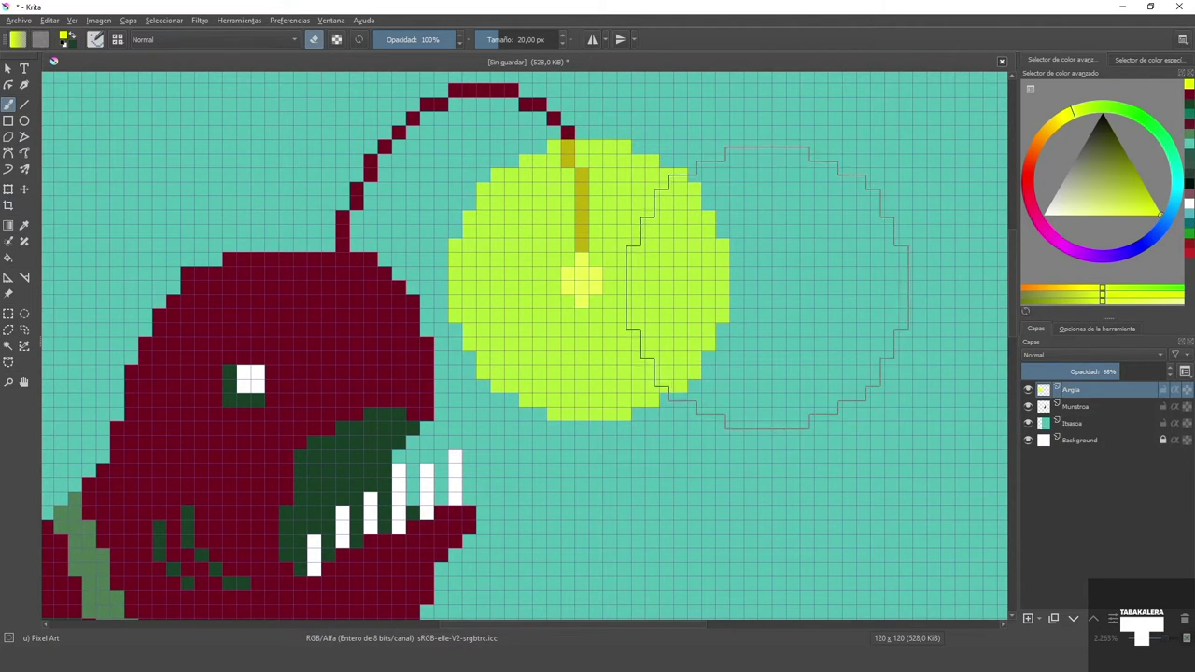
right_click(768, 290)
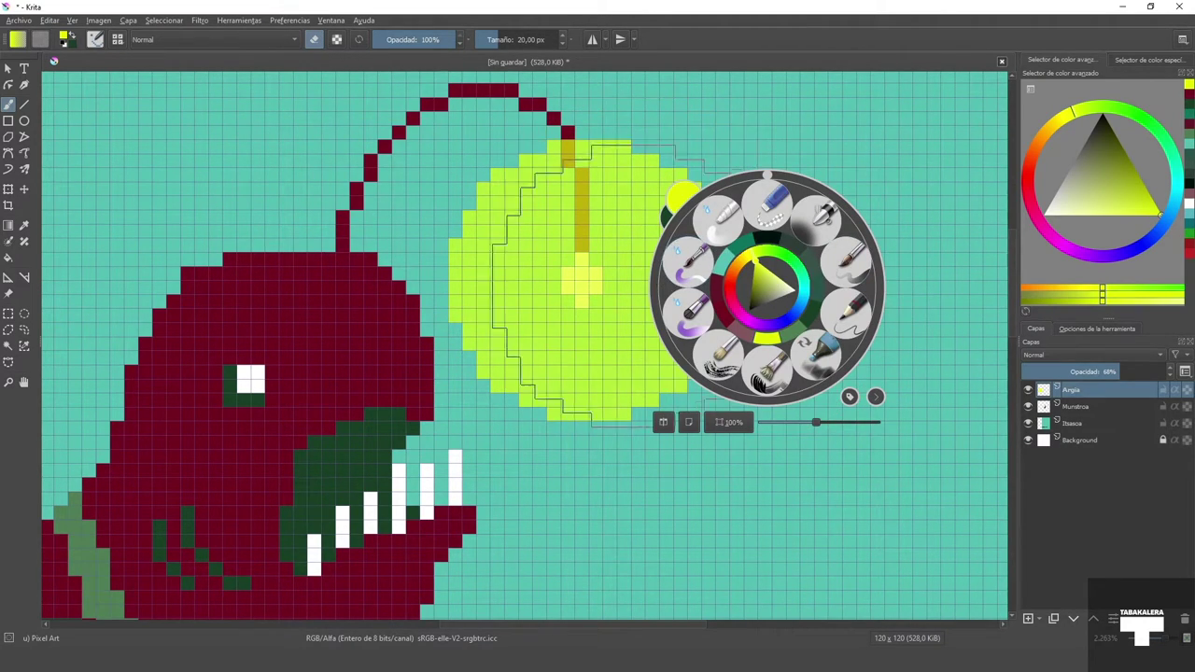
left_click(624, 283)
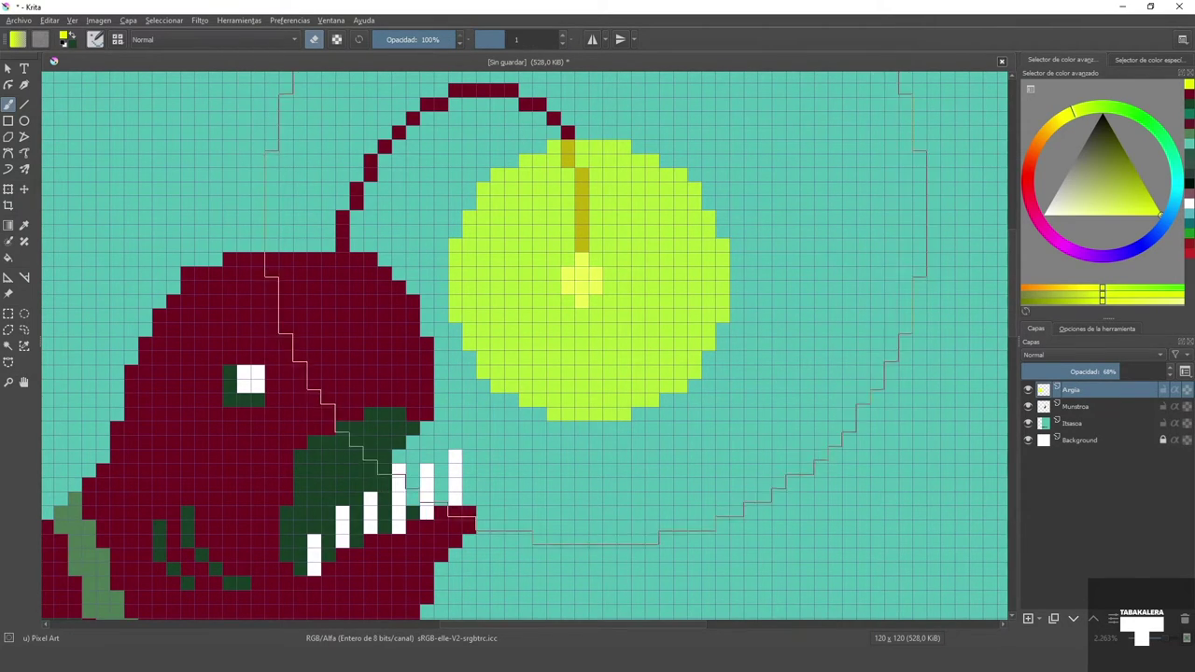
key("e")
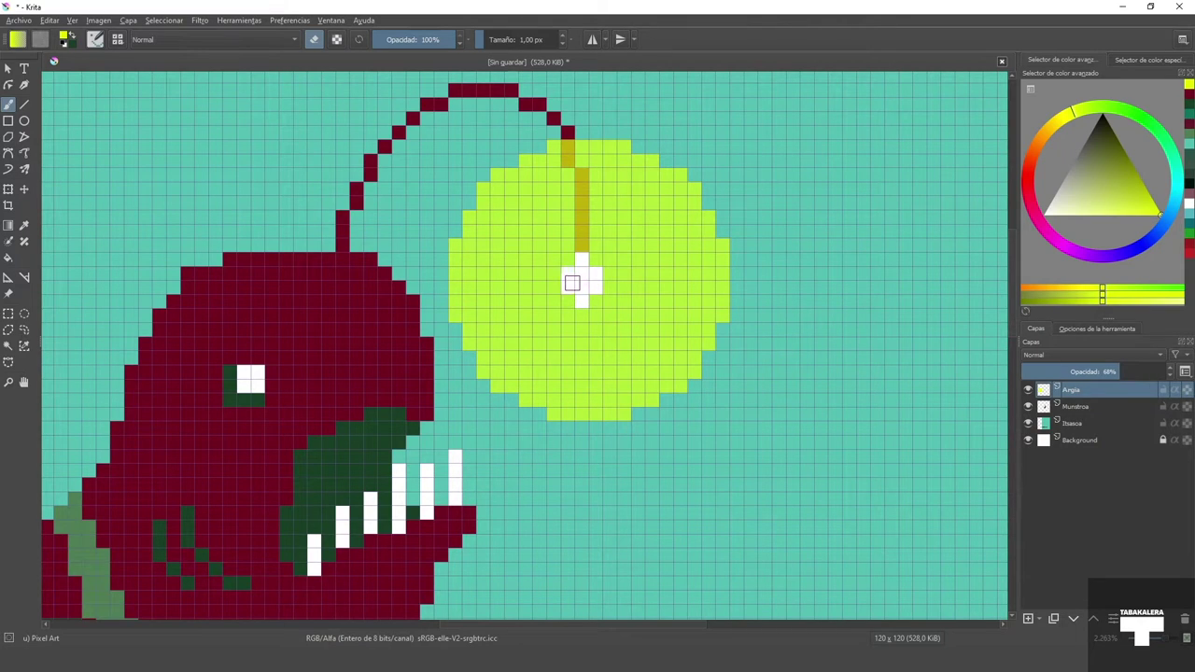
scroll(595, 278, "down", 5)
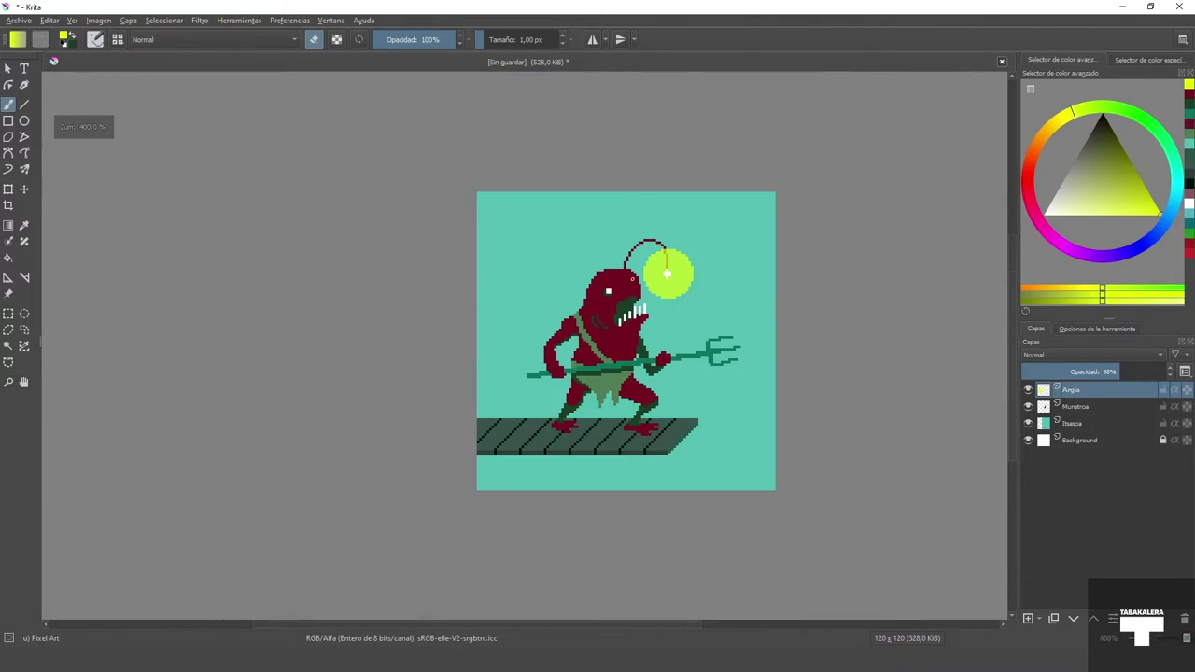
left_click_drag(477, 180, 442, 270)
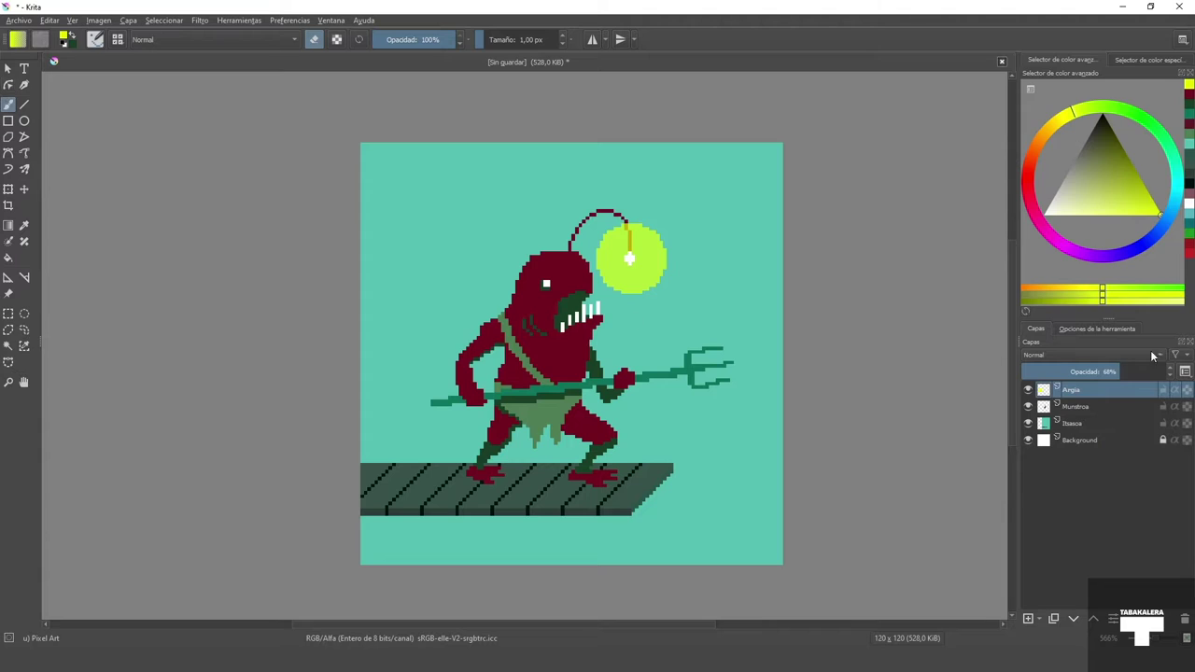
Step: Select the upper part of the sea background on its layer, fill it with a darker teal and clear the selection
left_click(1083, 423)
left_click_drag(175, 167, 164, 190)
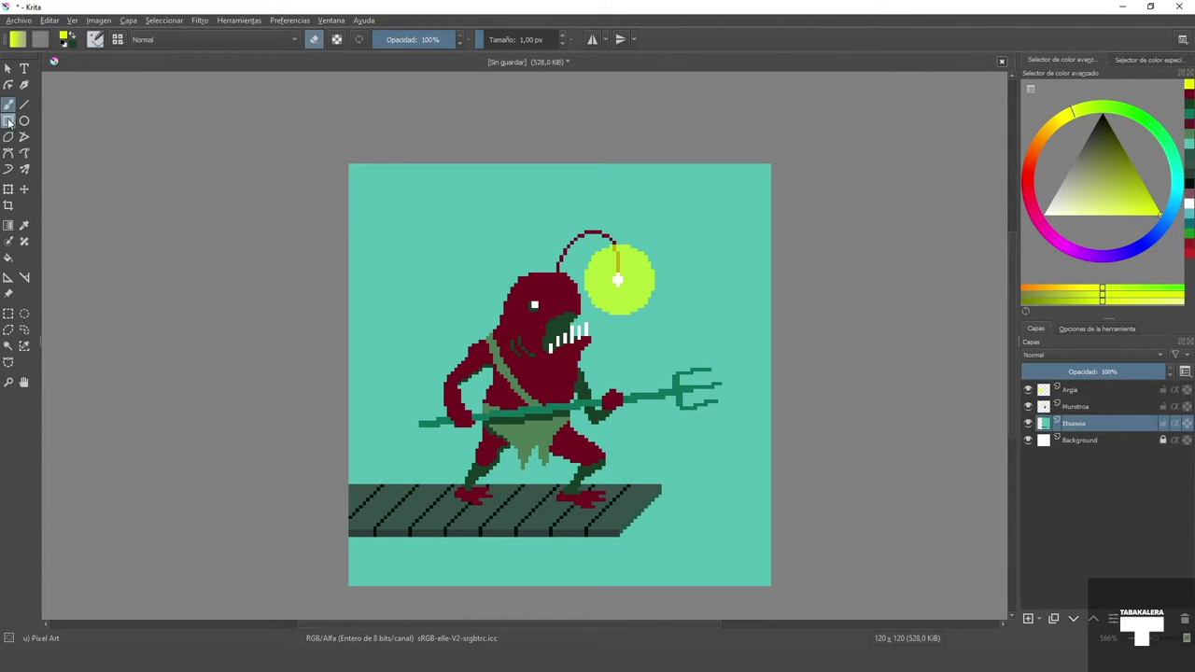
left_click_drag(271, 141, 859, 431)
left_click(8, 257)
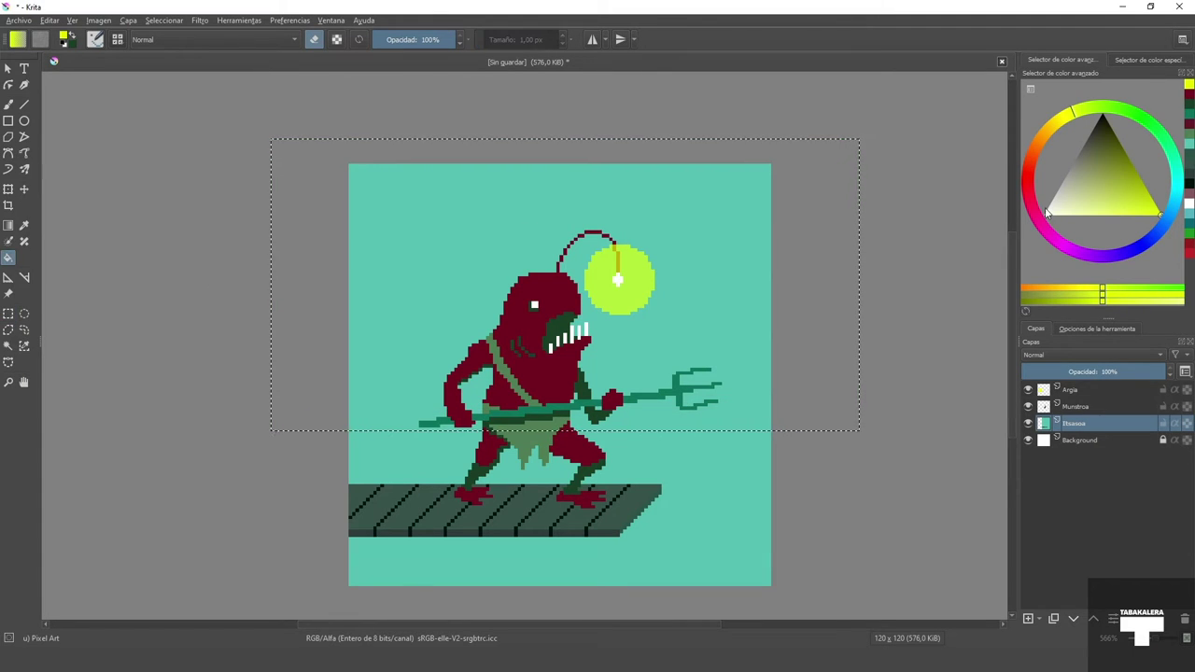
left_click(1177, 178)
left_click(1108, 159)
left_click(671, 245)
left_click_drag(709, 256, 741, 185)
key("ctrl+shift+a")
Step: Lower the fill tool's threshold to 20
scroll(742, 190, "up", 3)
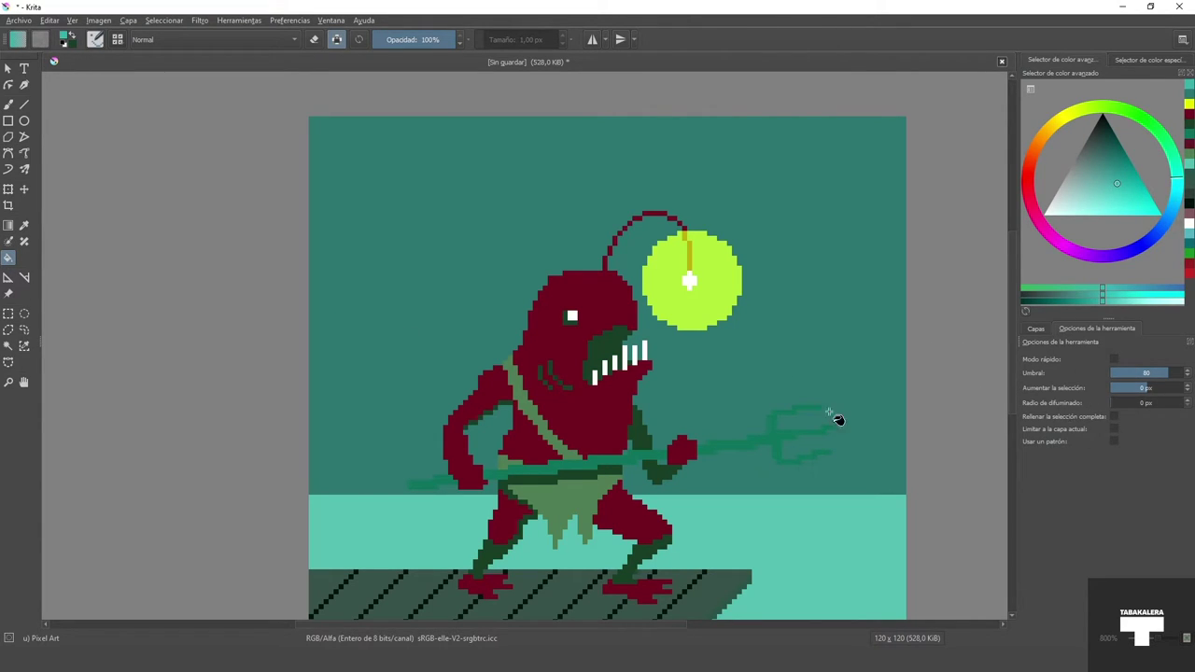
left_click_drag(593, 413, 642, 291)
scroll(687, 327, "up", 1)
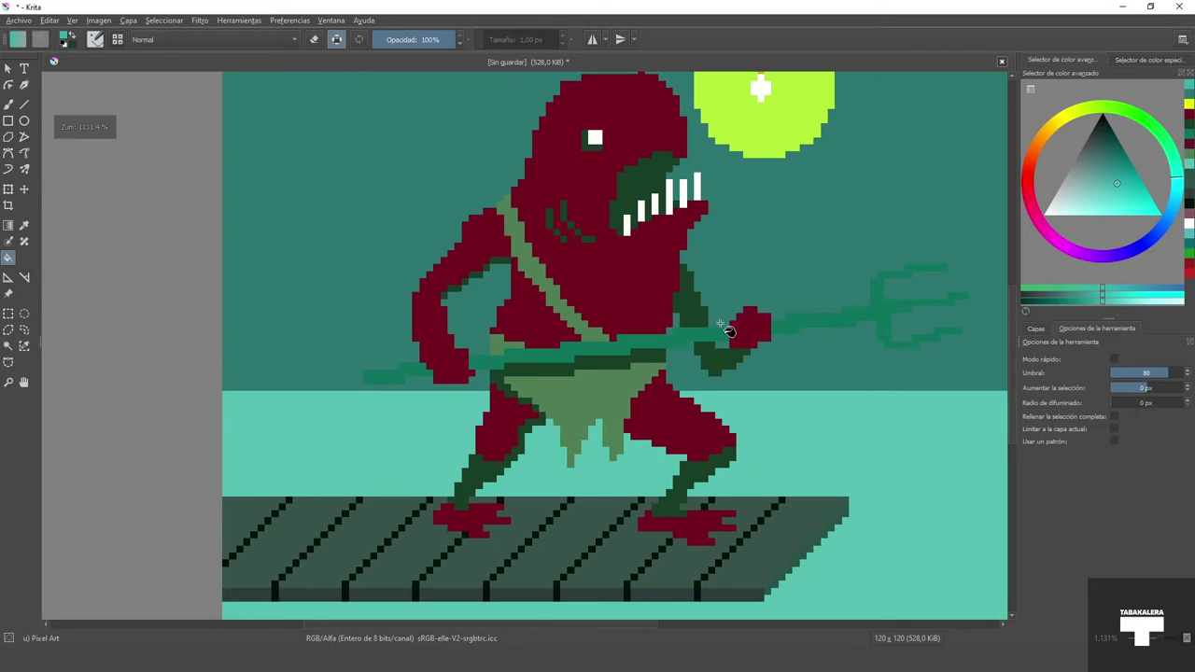
left_click(1035, 328)
left_click(1086, 330)
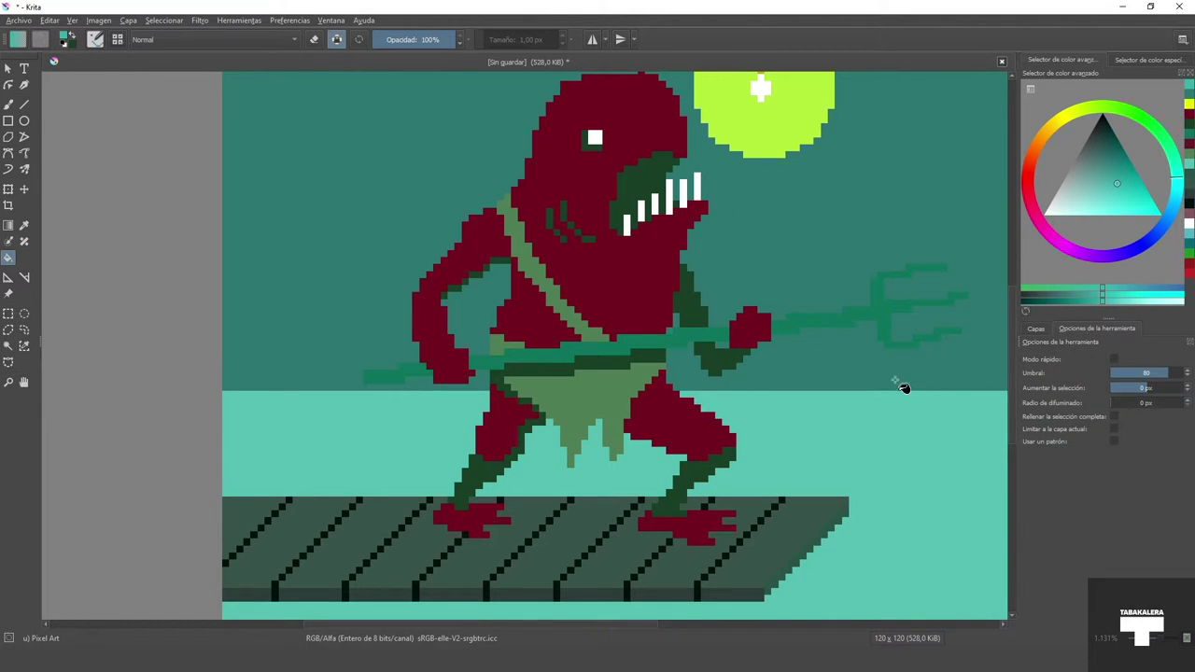
left_click_drag(716, 292, 660, 307)
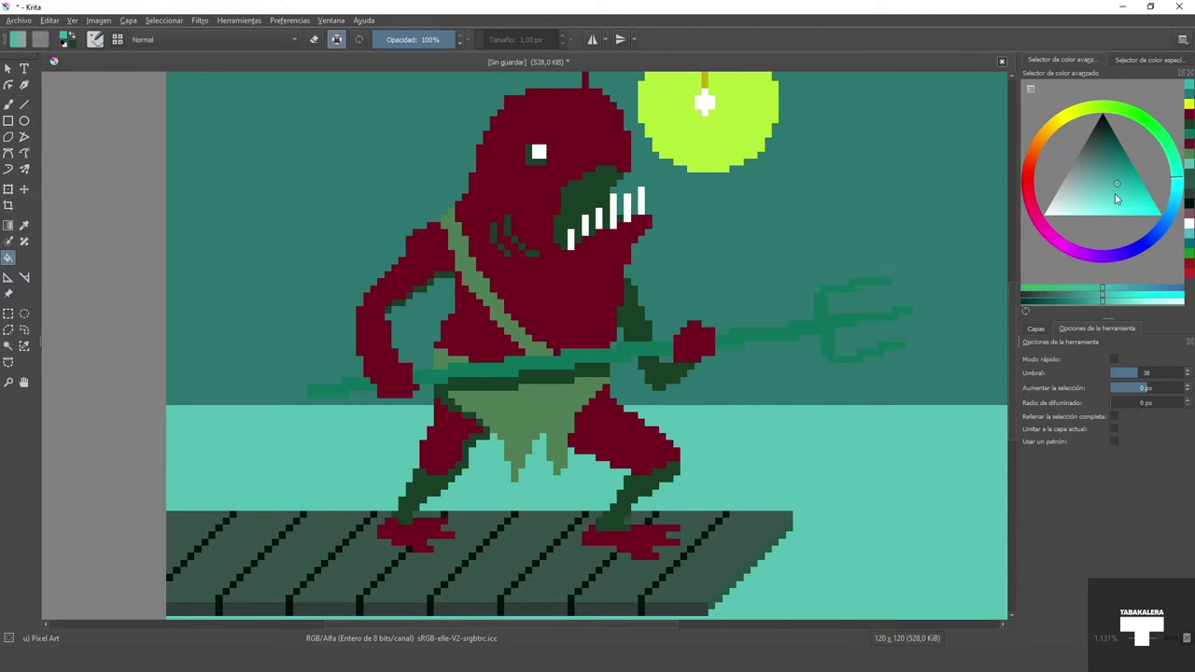
key("2")
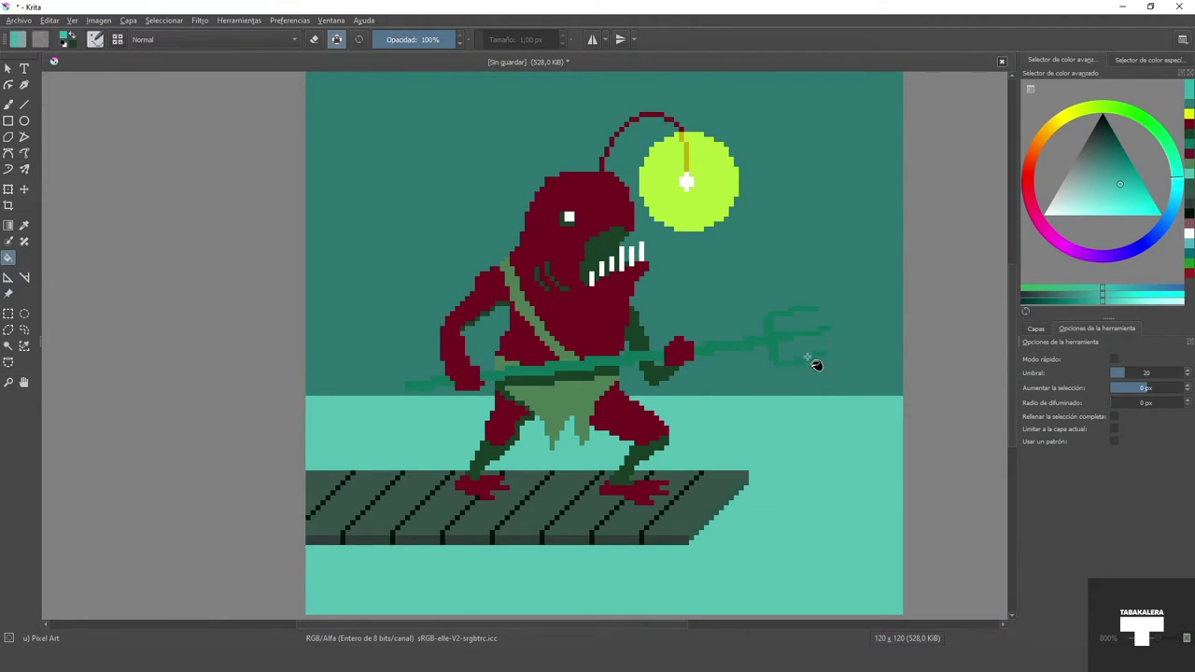
scroll(767, 348, "up", 2)
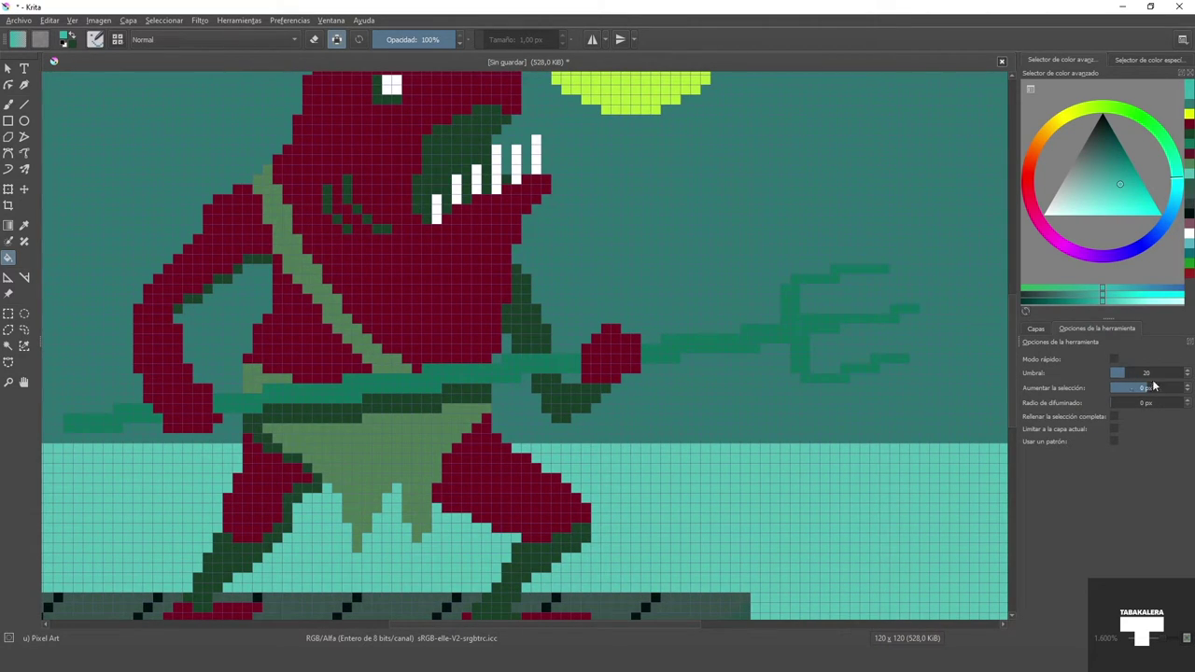
scroll(794, 369, "down", 3)
scroll(824, 400, "up", 3)
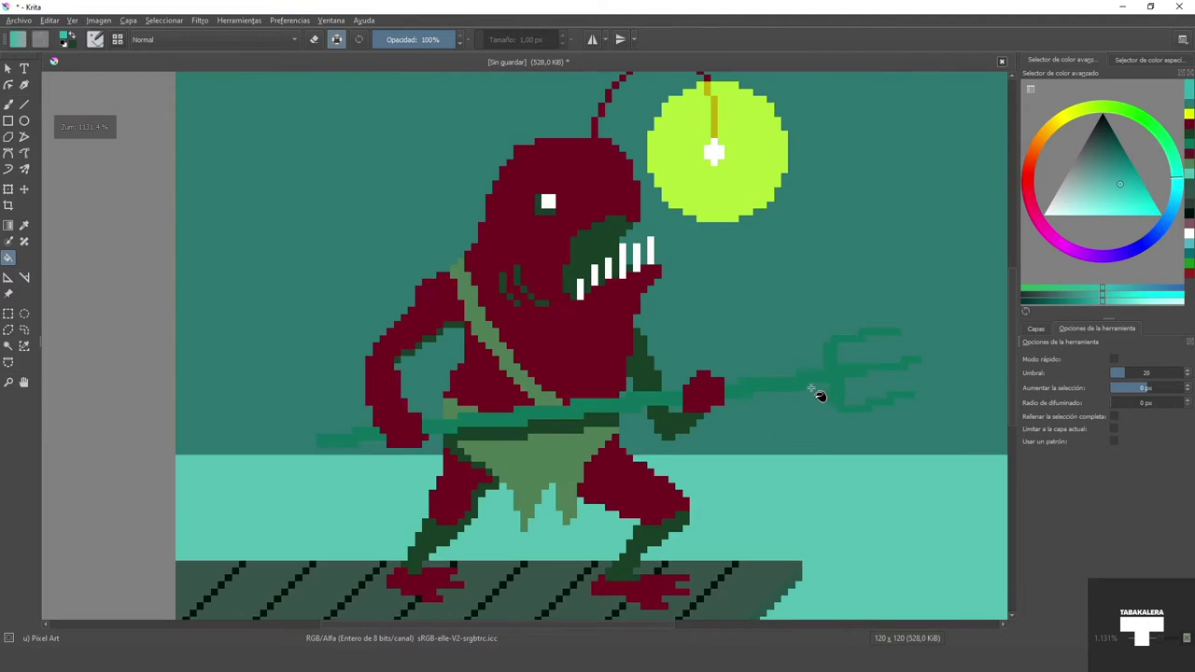
Step: Paint a near-black post with a 7 px brush under the platform's front edge and outline its outer left edge in grey with a 1 px brush
scroll(790, 406, "down", 4)
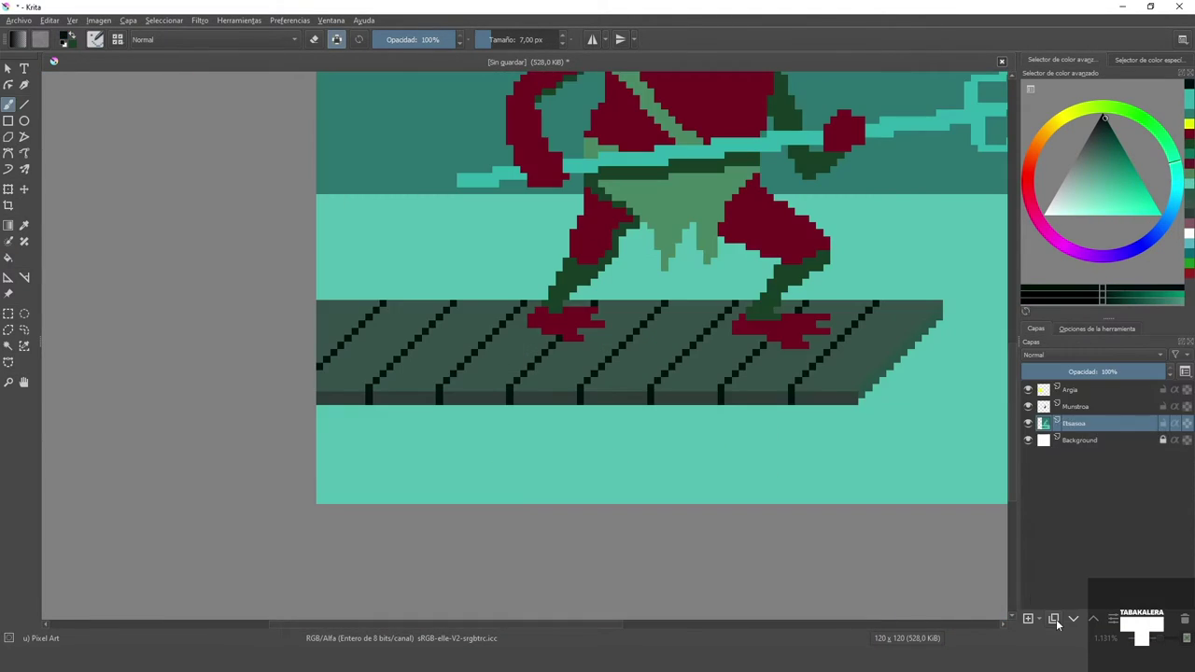
left_click_drag(795, 387, 795, 512)
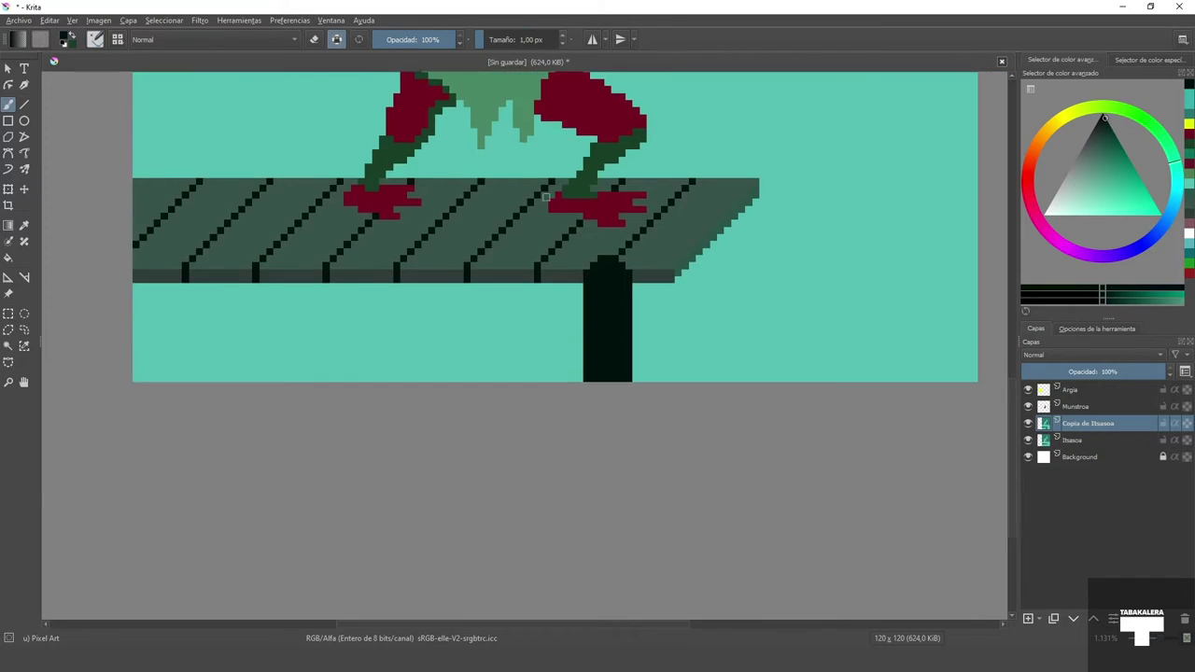
scroll(581, 271, "up", 2)
left_click(614, 231, "ctrl")
left_click(667, 229, "ctrl")
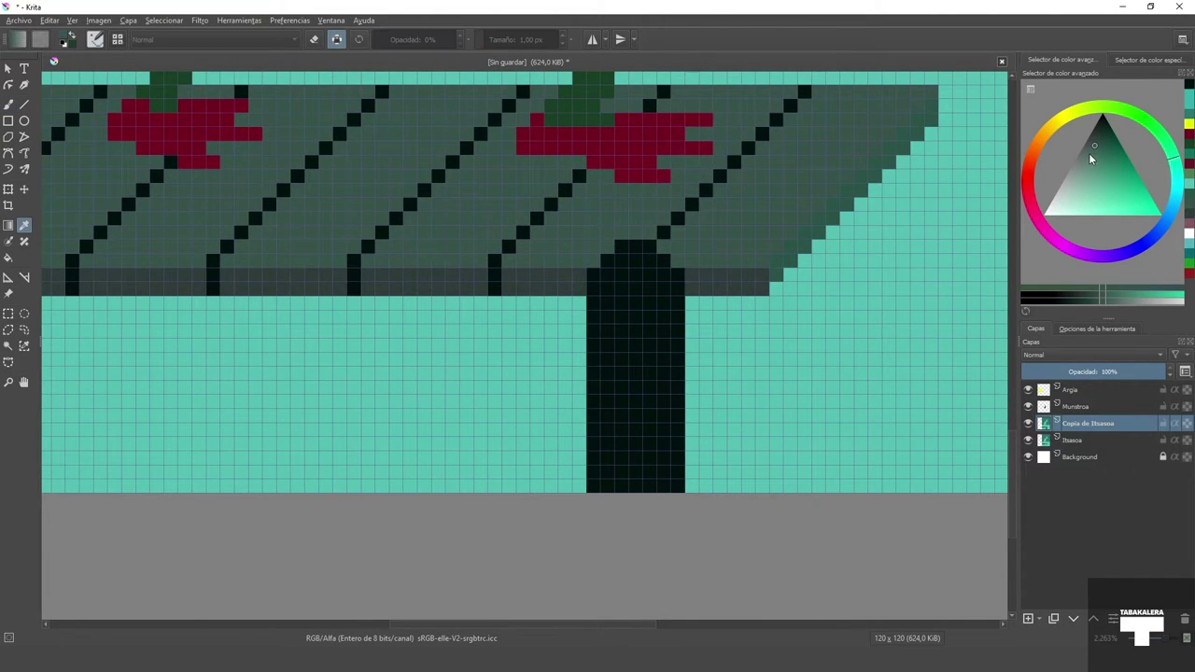
mouse_move(651, 246)
left_mouse_down()
mouse_move(621, 247)
mouse_move(593, 485)
left_mouse_up()
scroll(646, 320, "down", 4)
scroll(629, 308, "up", 4)
Step: Shade the front post's inner left and right edges with the planks' grey-green
left_click(649, 288, "ctrl")
mouse_move(721, 300)
left_mouse_down()
mouse_move(673, 398)
mouse_move(665, 525)
left_mouse_up()
left_click_drag(735, 315, 734, 526)
left_click(676, 423, "ctrl")
left_click_drag(679, 439, 679, 470)
scroll(598, 374, "down", 3)
scroll(645, 355, "up", 4)
scroll(646, 355, "down", 4)
scroll(606, 420, "up", 2)
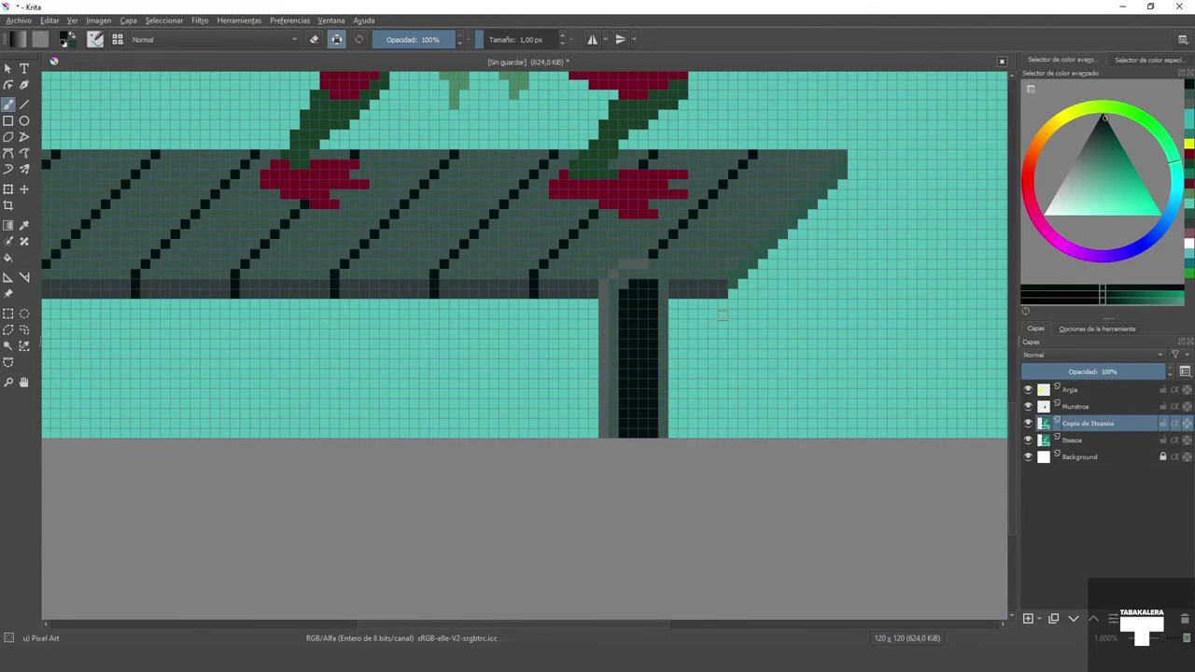
Step: Fill the front post's core with the dark grey of the platform's edge and touch up its rounded top
left_click(9, 257)
left_click(679, 290, "ctrl")
left_click(8, 258)
left_click(639, 340)
scroll(776, 365, "down", 2)
scroll(702, 367, "up", 3)
key("b")
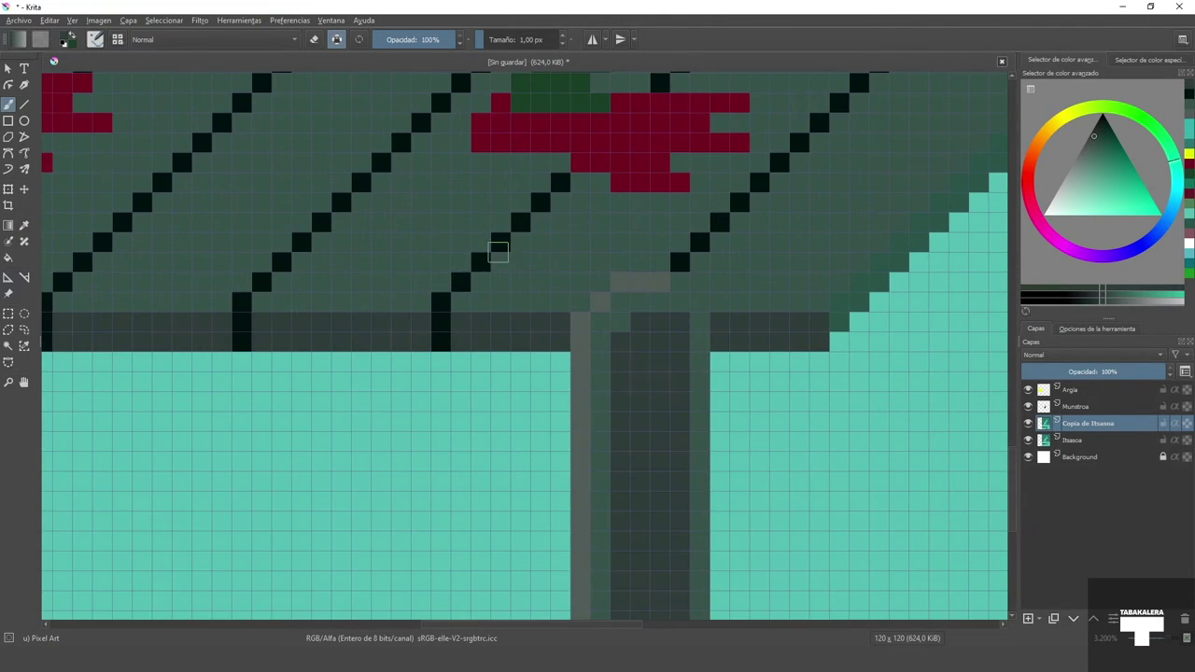
left_click(651, 282, "ctrl")
left_click(681, 303)
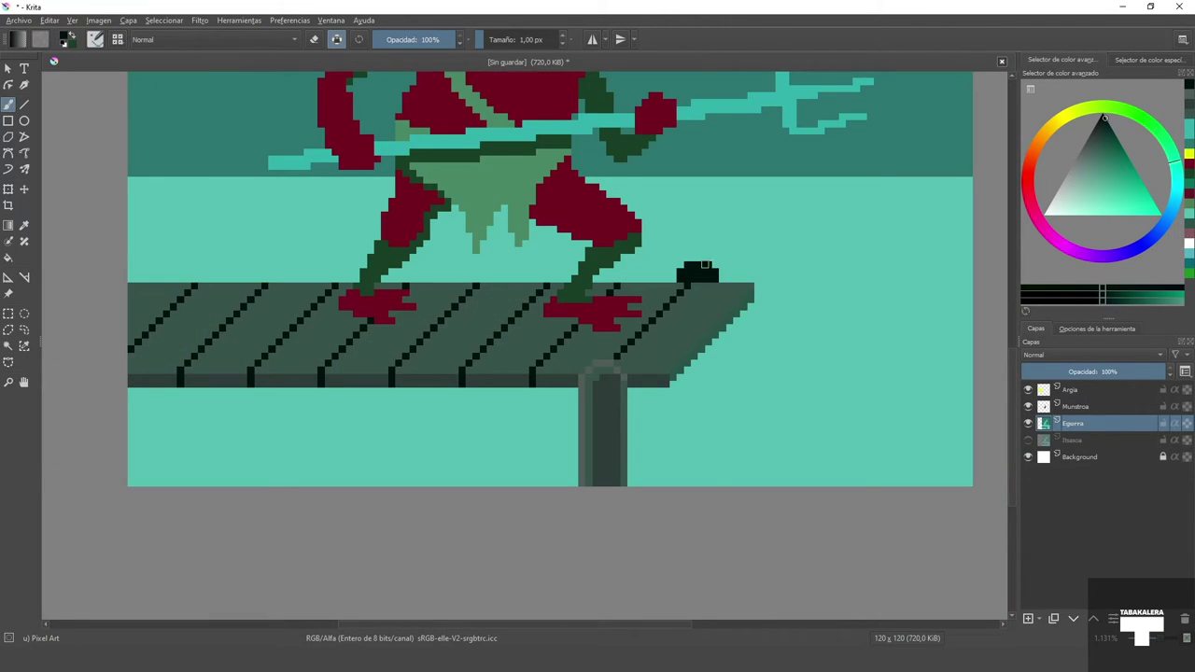
Step: Outline and fill a near-black rear post under the platform's right end, and show the Itsasoa layer again
left_click_drag(715, 344, 715, 483)
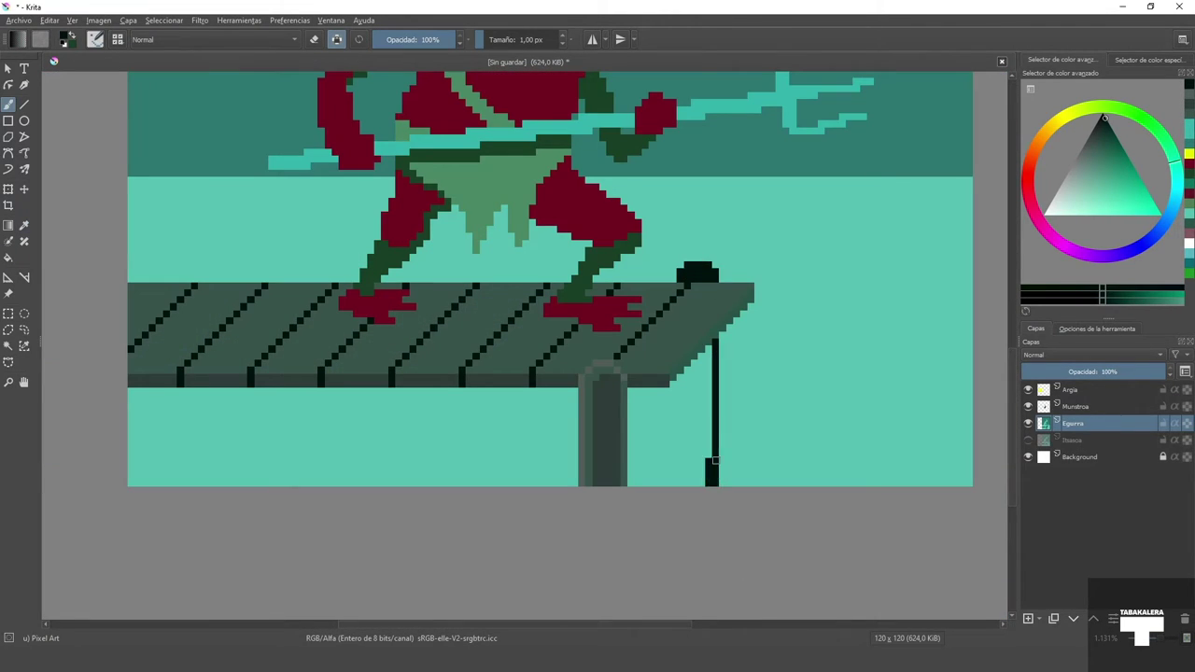
left_click_drag(681, 377, 703, 483)
left_click(8, 258)
left_click(699, 420)
scroll(994, 287, "down", 4)
scroll(994, 271, "up", 2)
left_click(7, 114)
left_click(1028, 440)
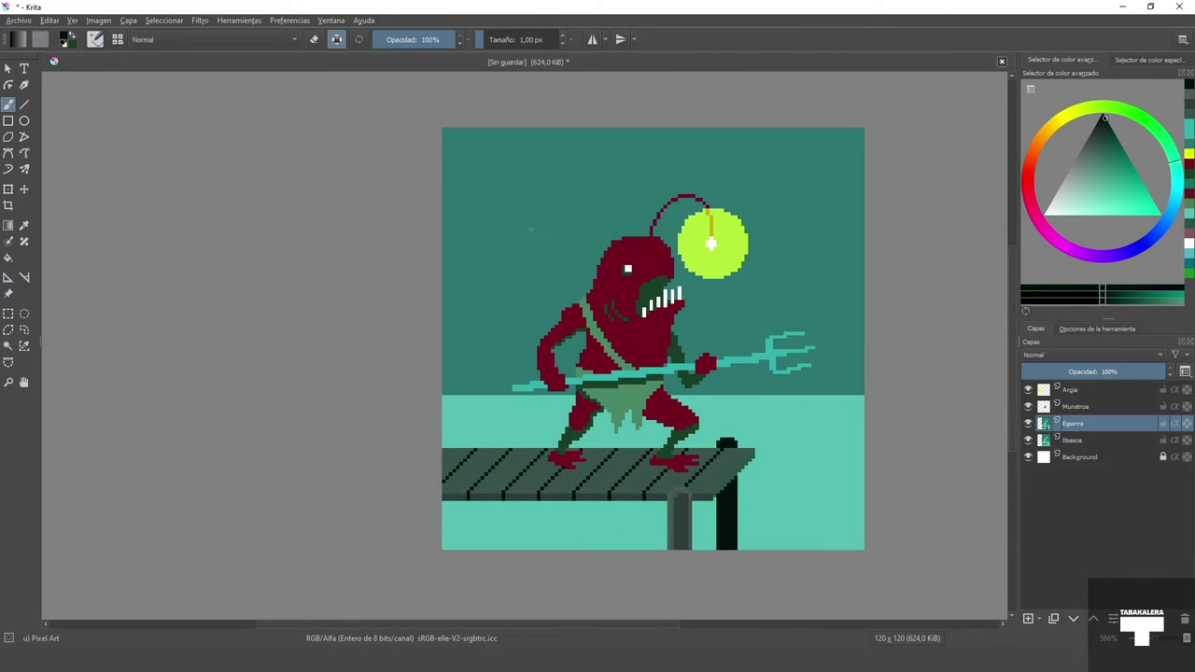
Step: Stamp a pale grey moon in the upper-left sky with a 30 px brush and lock the alpha
left_click_drag(528, 230, 509, 246)
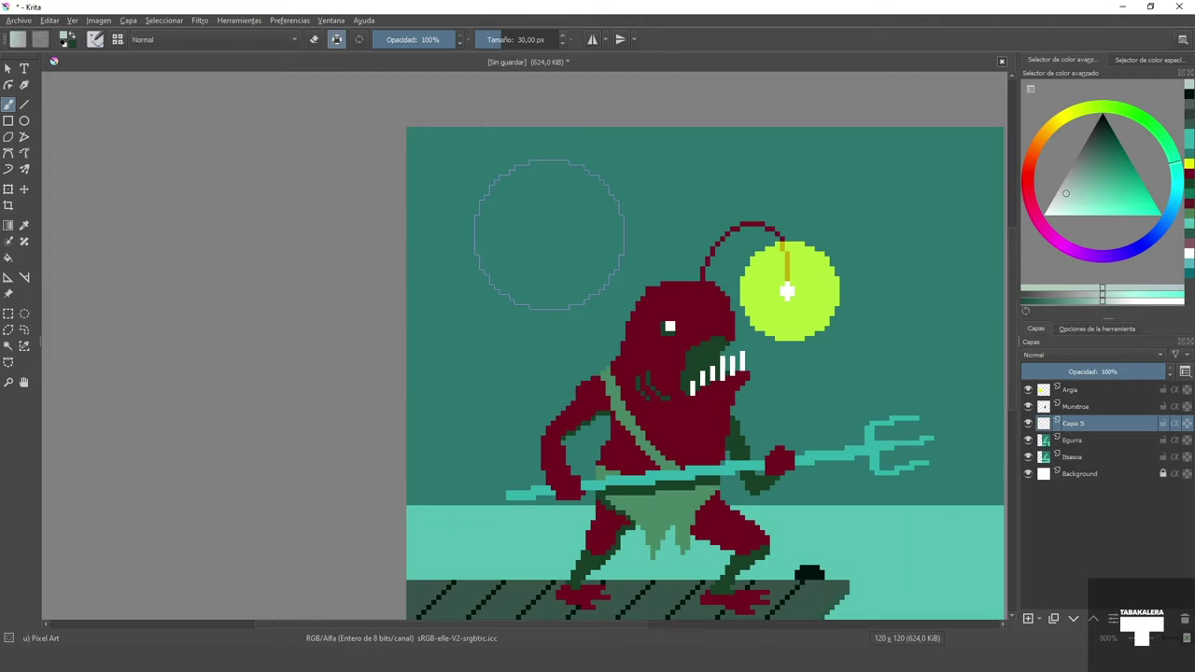
left_click(337, 40)
left_click(545, 242)
scroll(548, 243, "down", 3)
scroll(568, 259, "up", 3)
scroll(550, 252, "up", 2)
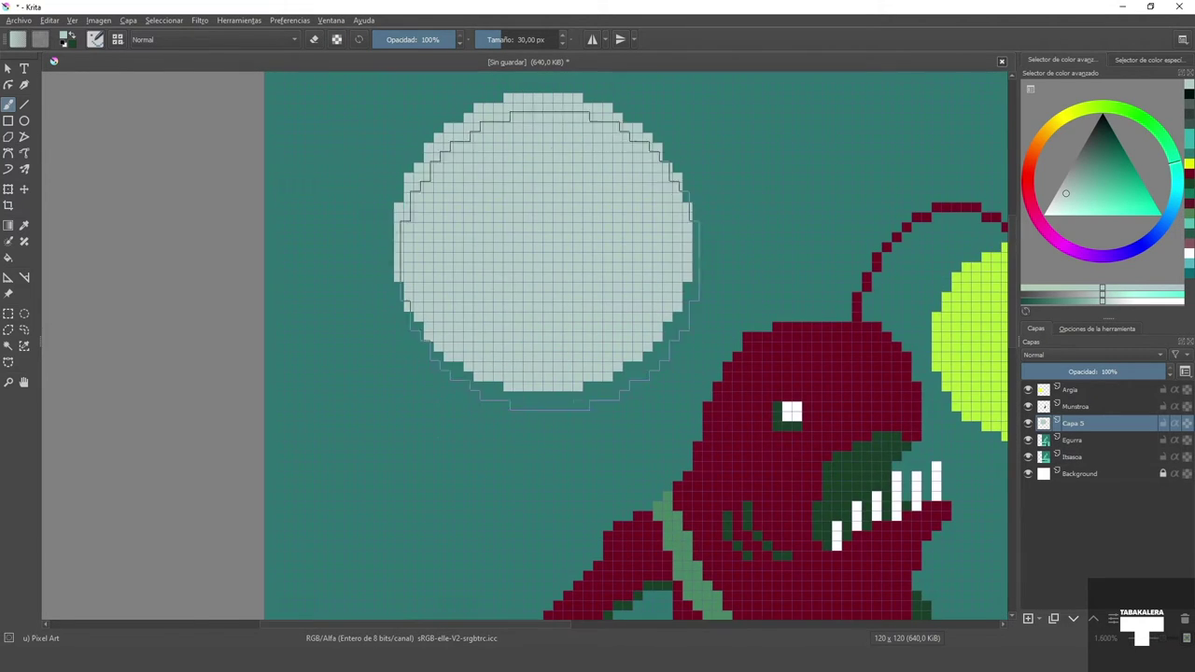
left_click(338, 40)
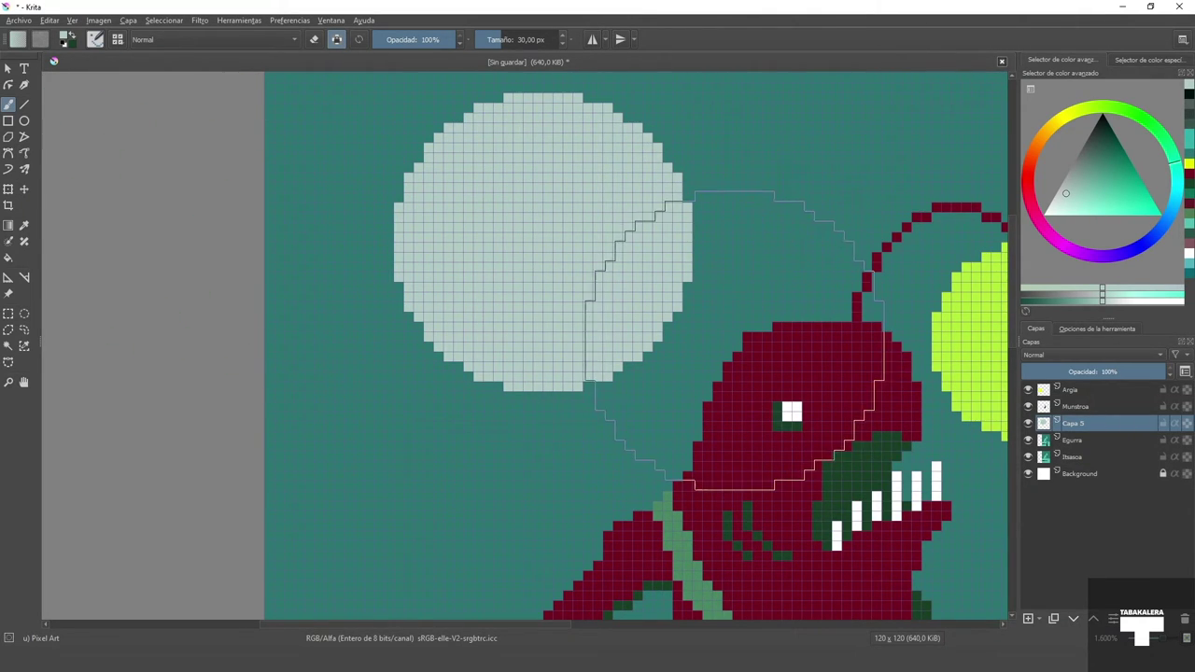
Step: Paint two darker grey craters on the lower part of the moon, starting with a 5 px brush
scroll(676, 288, "down", 4)
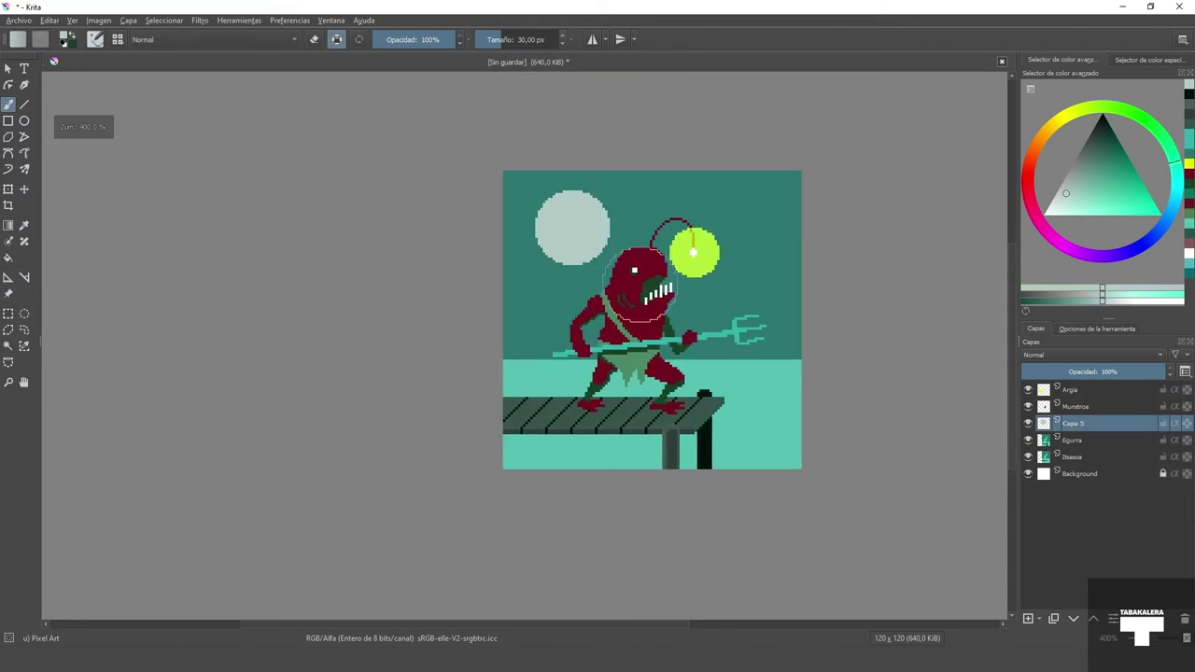
scroll(582, 191, "up", 4)
right_click(508, 279)
left_click(488, 40)
left_click(800, 214)
left_click(1074, 184)
left_click(507, 416)
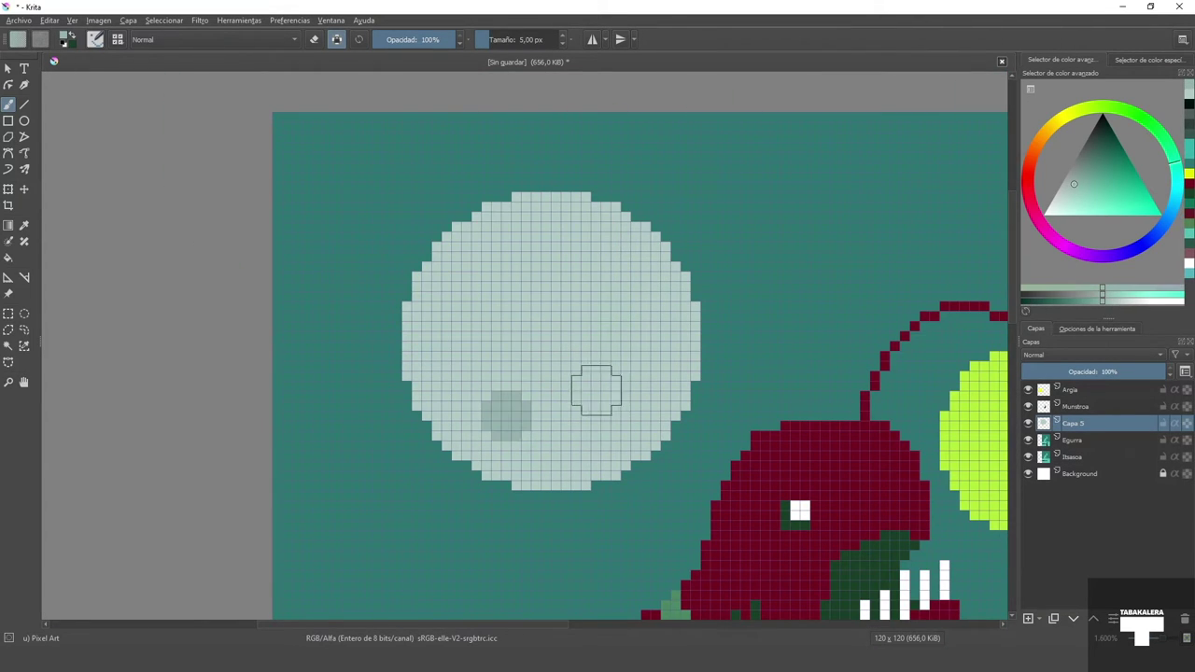
left_click_drag(596, 389, 605, 394)
Step: Add a small crater on the moon's upper right with a 3 px brush
right_click(601, 299)
left_click(486, 40)
left_click(596, 306)
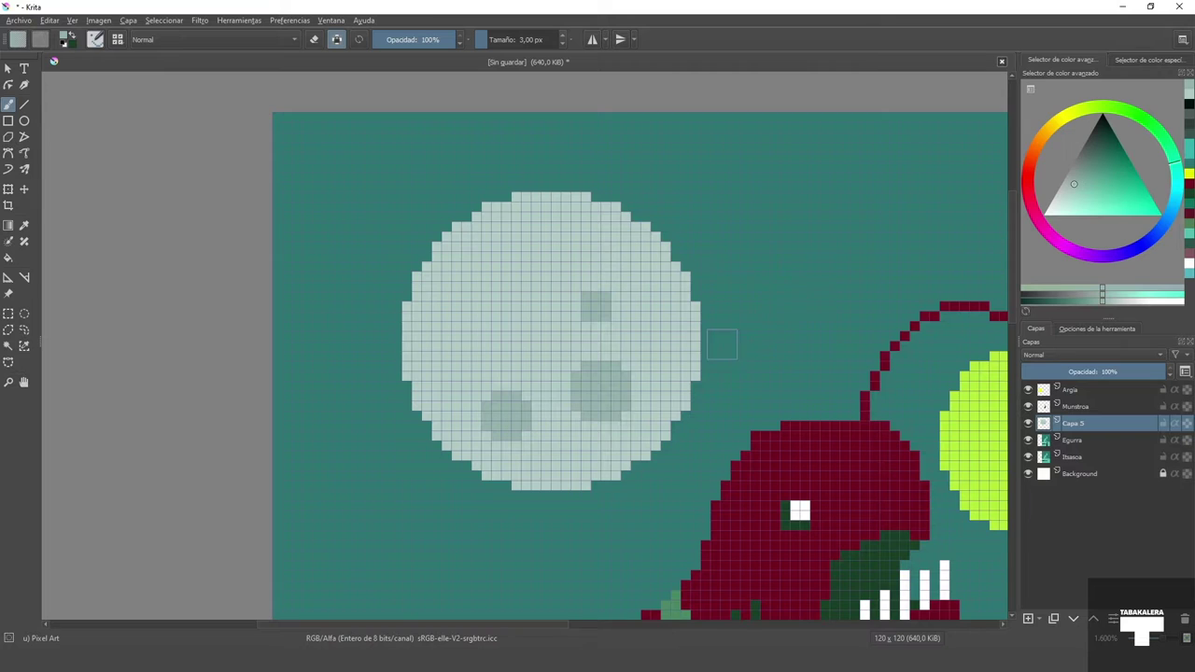
scroll(727, 343, "down", 3)
scroll(586, 344, "up", 3)
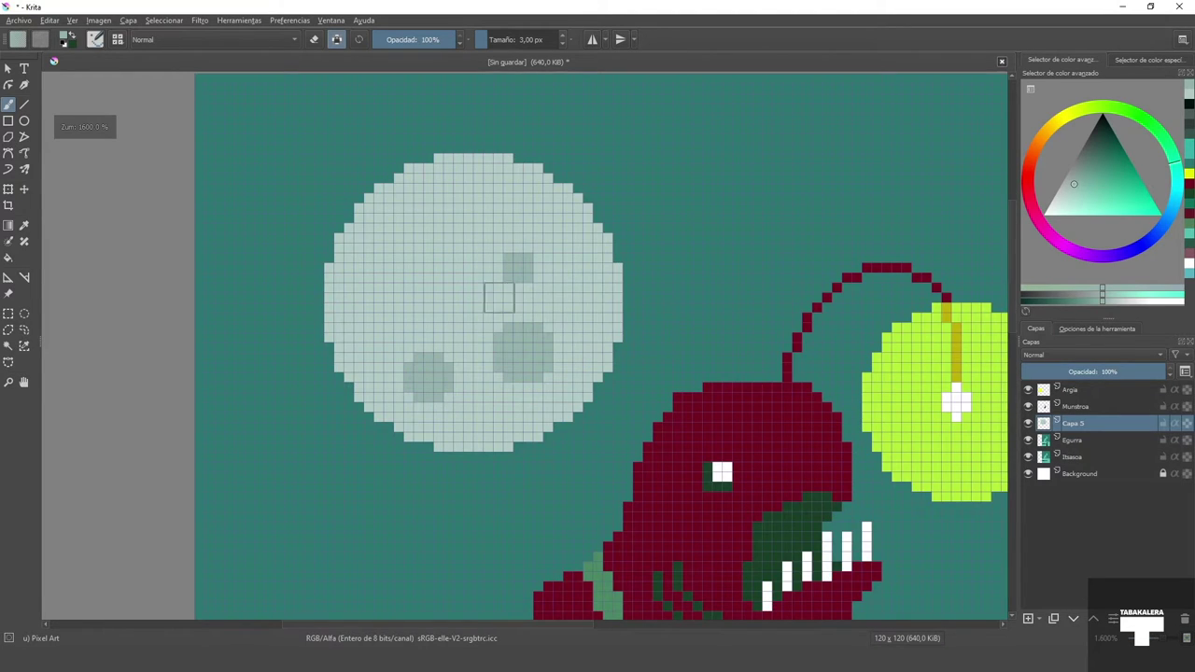
Step: Paint a lighter grey band along the moon's left and upper edge, and undo the extra stroke across it
left_click_drag(499, 297, 569, 267)
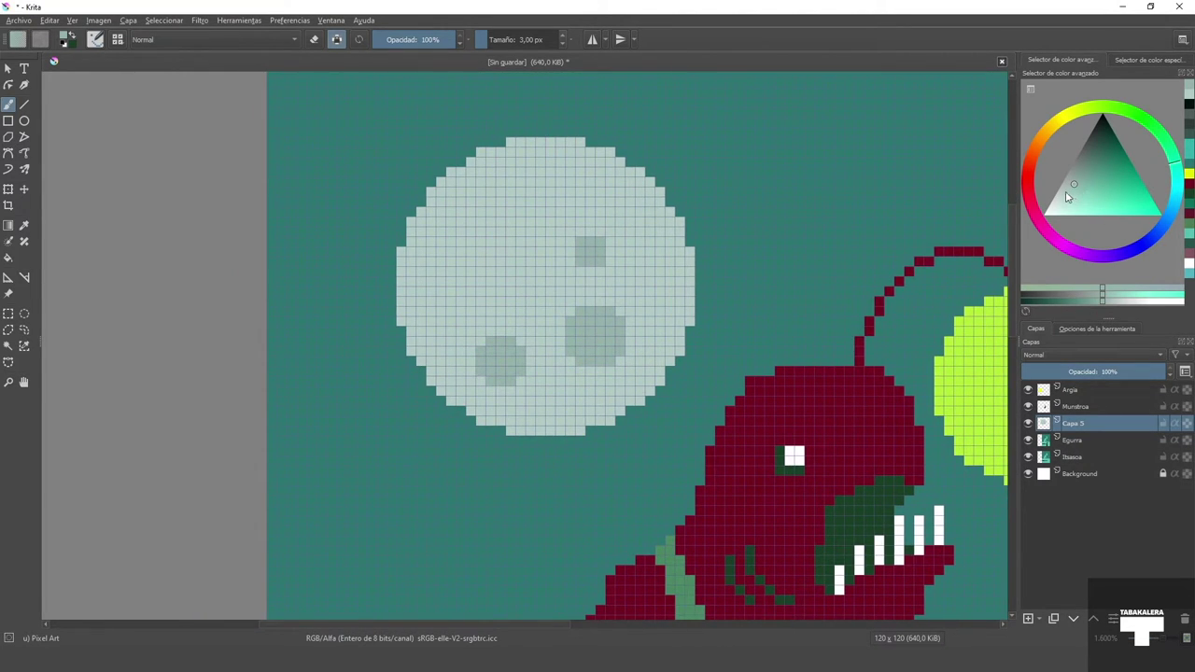
left_click(1067, 197)
left_click_drag(401, 301, 511, 147)
scroll(655, 248, "down", 2)
left_click(1062, 203)
mouse_move(598, 199)
left_mouse_down()
mouse_move(536, 312)
mouse_move(536, 237)
mouse_move(611, 199)
mouse_move(577, 331)
left_mouse_up()
key("ctrl+z")
Step: Extend the lighter rim along the moon's right and lower edge at 100% opacity
left_click(404, 39)
left_click(560, 235, "ctrl")
left_click(453, 39)
left_click_drag(670, 251, 586, 339)
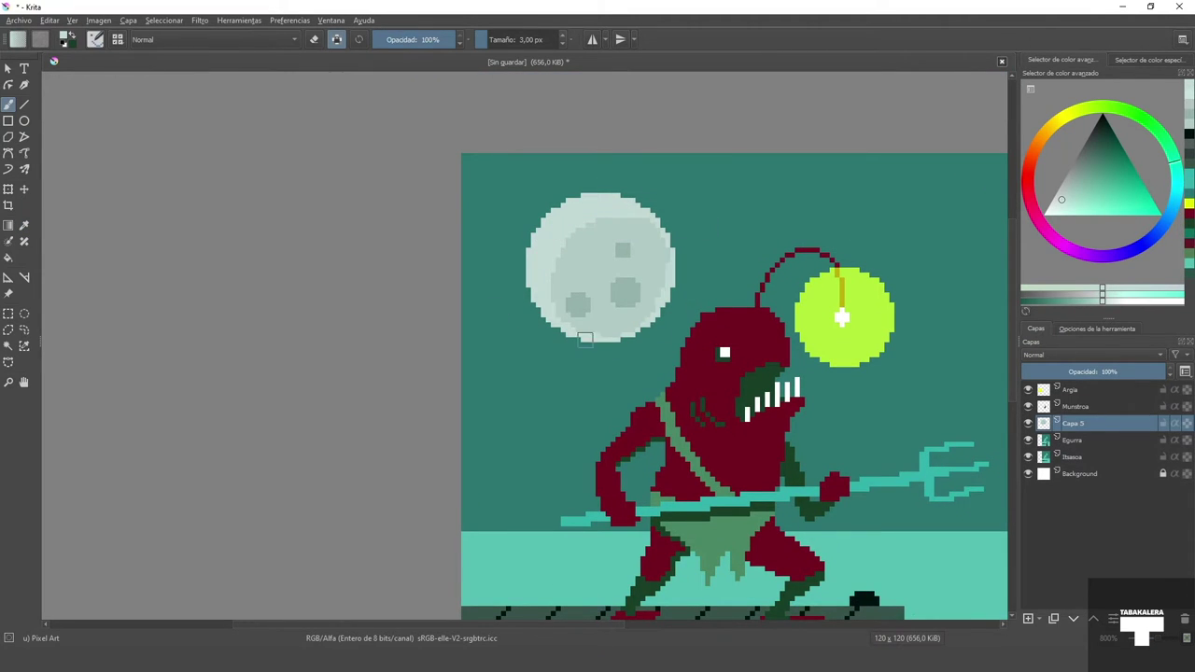
Step: Switch to the Egurra layer and choose the Wet Paint Details brush
scroll(794, 306, "up", 1)
left_click(1073, 440)
right_click(654, 263)
left_click(603, 196)
Step: Try to paint a soft glow around the moon with its light grey at reduced opacity
scroll(470, 236, "down", 1)
left_click(485, 192, "ctrl")
left_click(419, 39)
mouse_move(505, 172)
left_mouse_down()
mouse_move(462, 184)
mouse_move(582, 283)
left_mouse_up()
key("ctrl+z")
key("ctrl+z")
Step: Paint a soft pale glow in the sky around the moon with a 47 px Wet Paint Details brush at 39% opacity
left_click(505, 39)
left_click(391, 40)
scroll(648, 262, "down", 2)
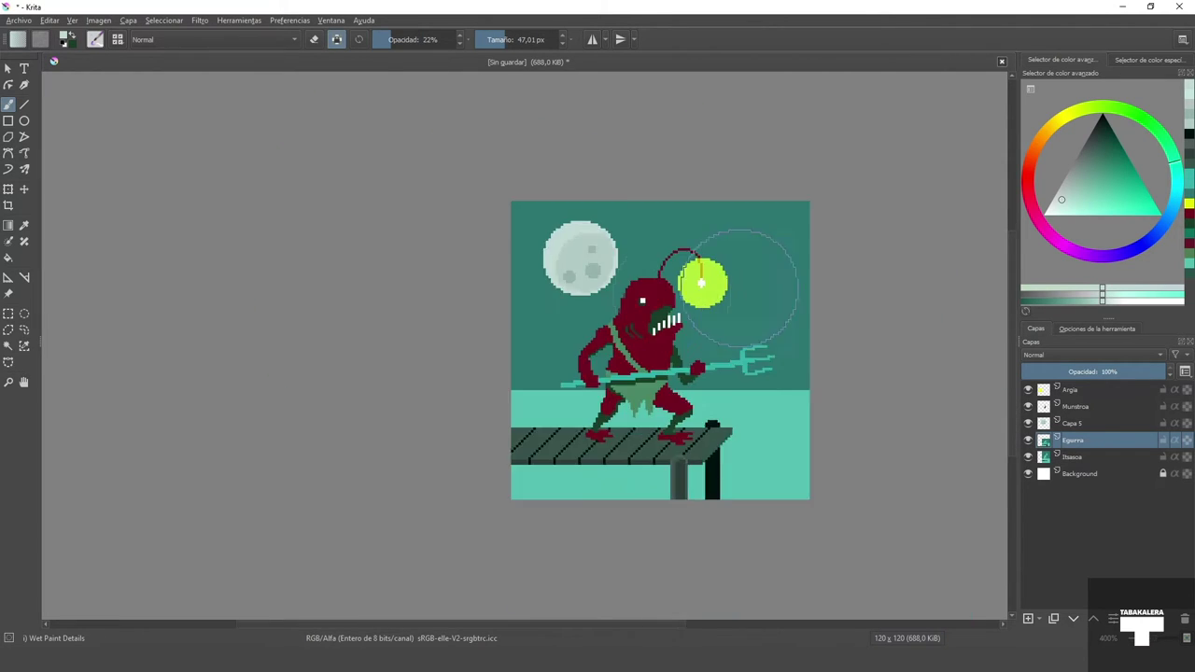
scroll(691, 289, "up", 2)
left_click(595, 312, "ctrl")
left_click(405, 39)
mouse_move(462, 216)
left_mouse_down()
mouse_move(507, 219)
mouse_move(455, 233)
left_mouse_up()
scroll(617, 317, "down", 2)
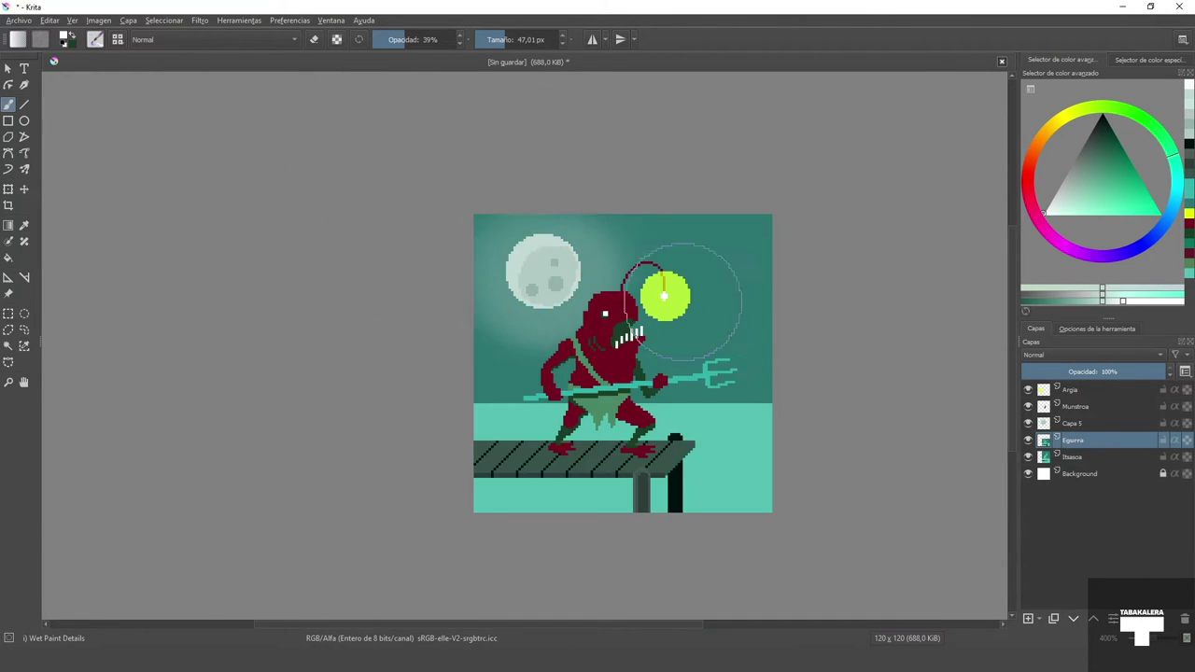
Step: Switch to the monster's layer and the Pixel Art brush at 1 px and 100% opacity
scroll(646, 345, "up", 3)
left_click(1075, 406)
right_click(514, 221)
left_click(117, 39)
scroll(244, 262, "down", 3)
left_click(245, 271)
scroll(588, 303, "down", 1)
scroll(542, 261, "up", 1)
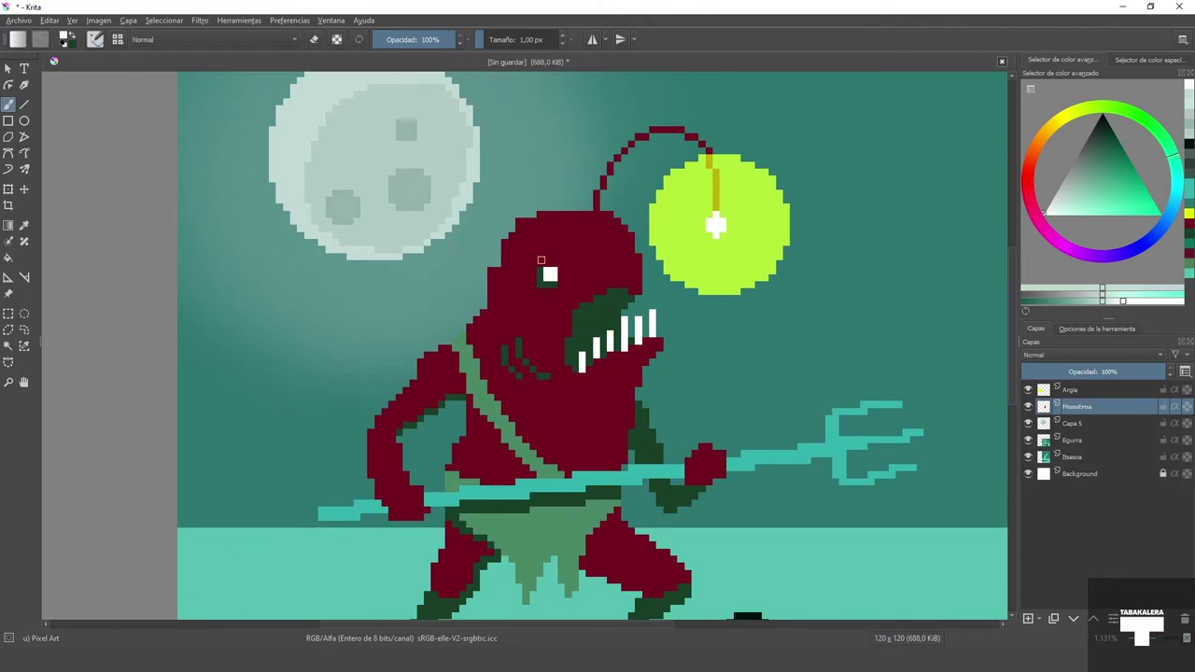
Step: Blend the moon's pale grey over the crimson and paint the resulting pink as a rim light along the back of the head
left_click(507, 278, "ctrl")
scroll(484, 275, "up", 2)
left_click_drag(484, 324, 484, 338)
mouse_move(493, 425)
left_mouse_down()
mouse_move(571, 241)
mouse_move(614, 476)
left_mouse_up()
left_click(560, 178, "ctrl")
left_click(411, 39)
left_click_drag(673, 219, 701, 220)
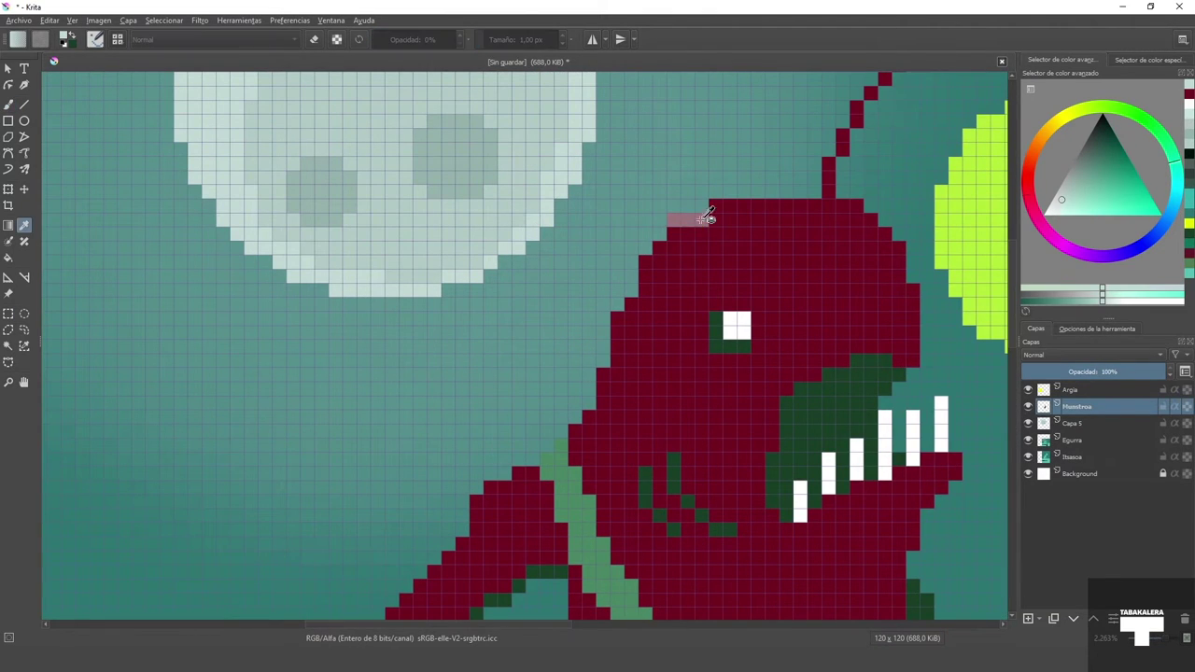
left_click(701, 220, "ctrl")
left_click(455, 39)
left_click_drag(781, 205, 648, 259)
scroll(648, 258, "up", 1)
Step: Continue the pink rim light down the neck, shoulder and rear arm, and highlight the gill lines
left_click_drag(648, 82, 628, 207)
left_click_drag(687, 155, 429, 413)
scroll(596, 316, "up", 3)
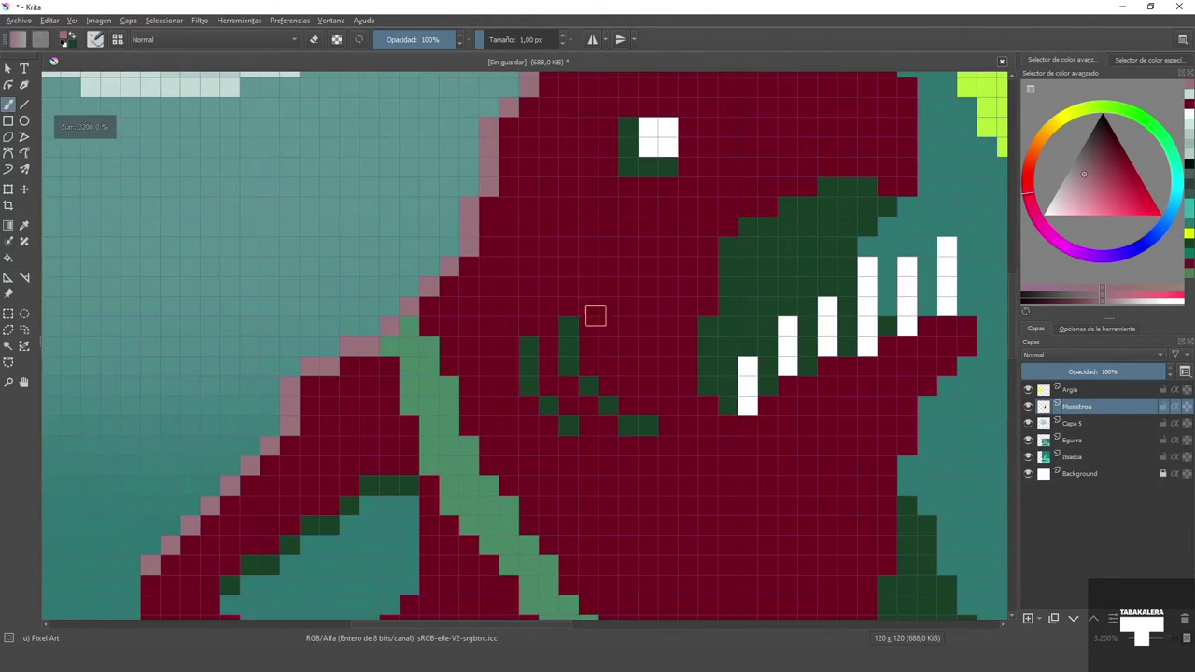
left_click_drag(590, 306, 628, 406)
scroll(607, 322, "down", 2)
scroll(685, 288, "up", 1)
Step: Blend the lure's yellow-green over the monster's forehead with a 1 px brush at reduced opacity
left_click(25, 225)
left_click(685, 288)
left_click(7, 104)
left_click(410, 39)
left_click_drag(572, 292, 586, 319)
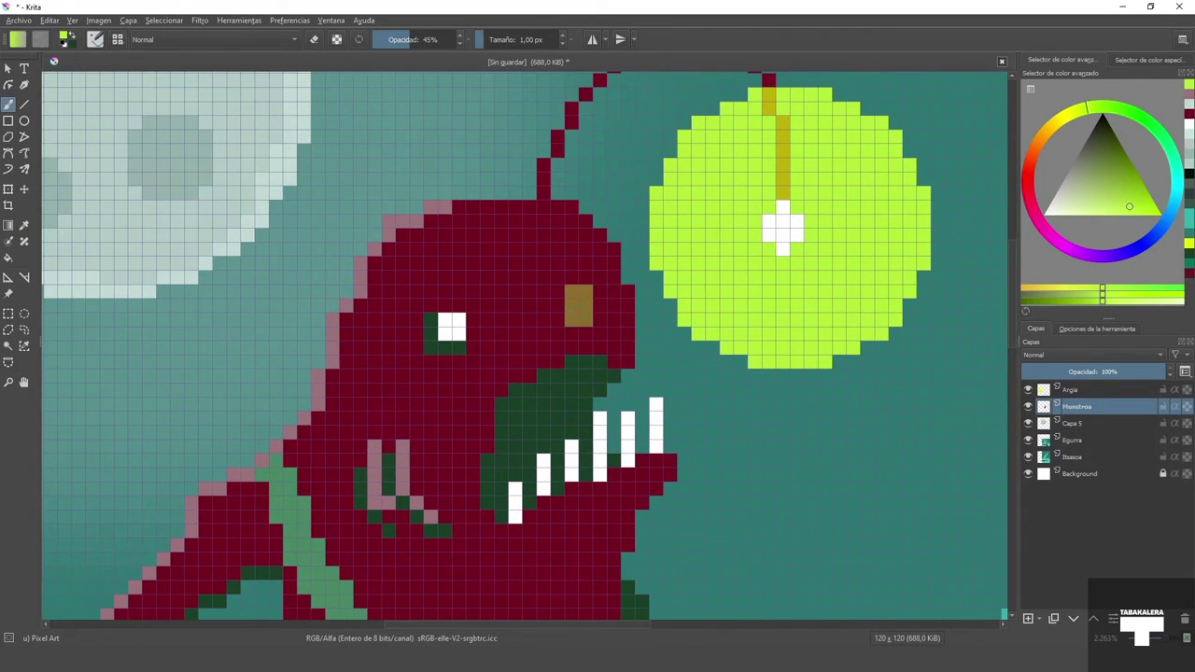
left_click(390, 39)
left_click_drag(530, 250, 559, 293)
scroll(621, 300, "up", 2)
Step: Sample the blended reddish brown and fill in a glow patch on the forehead at 100% opacity
left_click(467, 215, "ctrl")
left_click(455, 40)
scroll(654, 318, "down", 1)
mouse_move(617, 355)
left_mouse_down()
mouse_move(606, 258)
mouse_move(498, 280)
left_mouse_up()
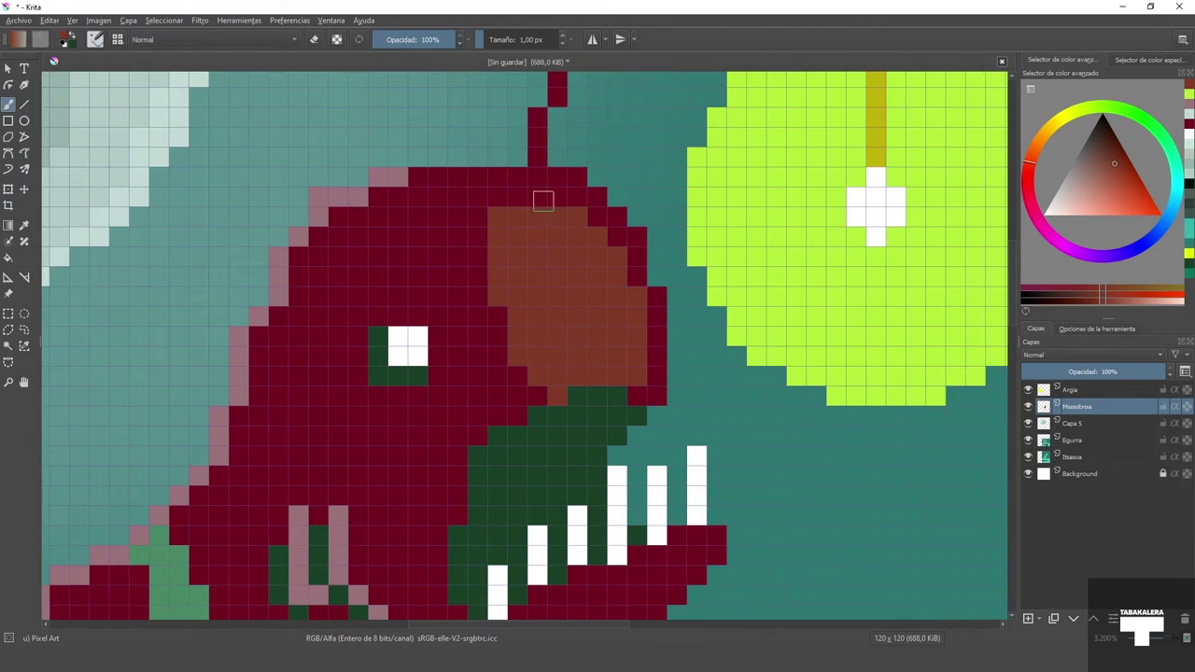
Step: Paint reddish-brown glow highlights on the monster's lower lip, cheek and front hand
scroll(544, 201, "down", 3)
scroll(554, 338, "up", 4)
left_click_drag(733, 289, 478, 401)
scroll(505, 401, "down", 1)
left_click_drag(545, 402, 772, 267)
scroll(784, 285, "down", 3)
scroll(658, 219, "up", 3)
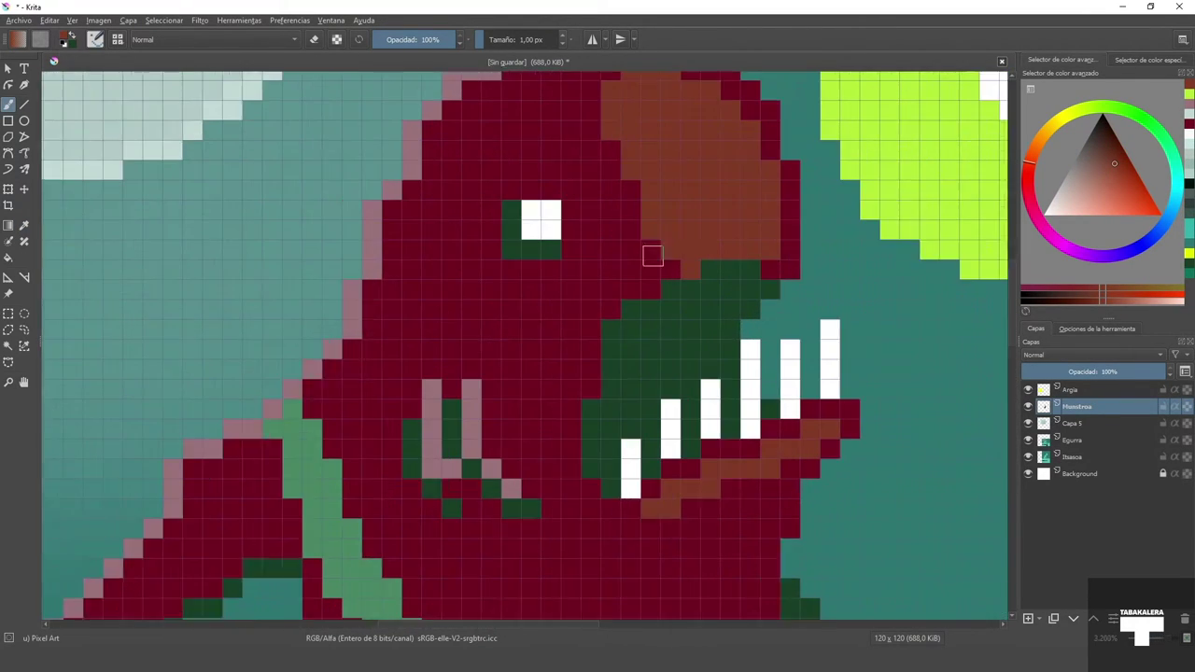
scroll(597, 280, "down", 2)
scroll(561, 287, "up", 1)
Step: Sample the body's crimson, darken it and shade the area under the monster's jaw
left_click(24, 225)
left_click(640, 326)
left_click(7, 105)
left_click(1116, 146)
left_click_drag(686, 297, 723, 302)
scroll(704, 330, "down", 3)
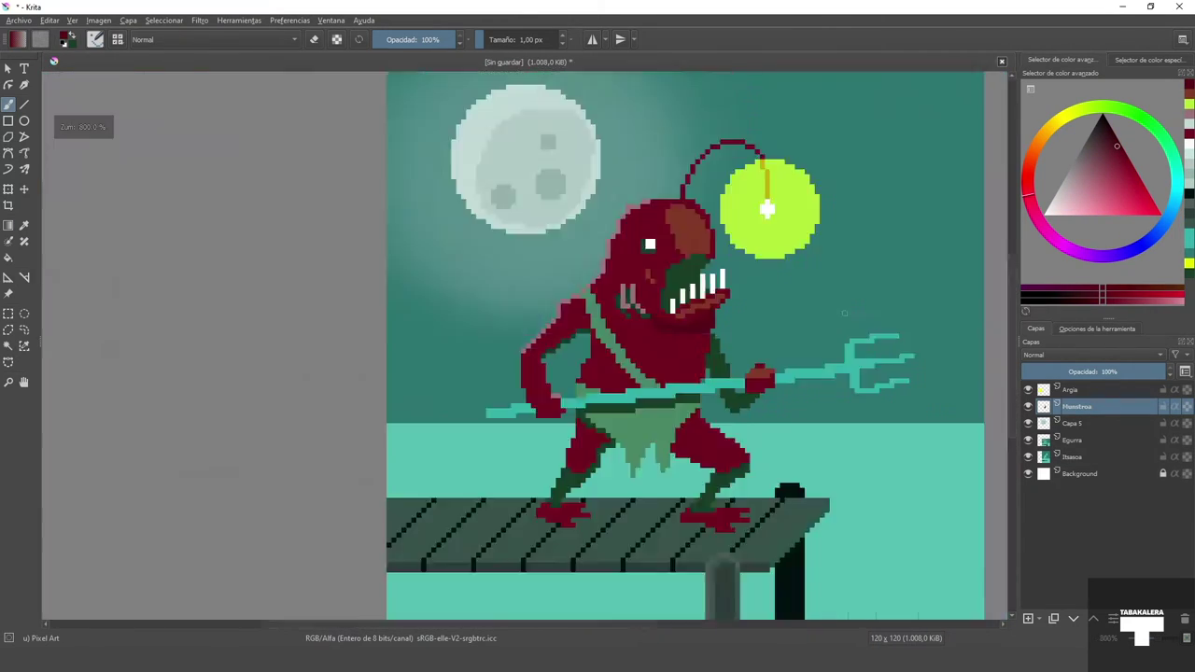
Step: Shade the undersides of both thighs and the feet with the dark crimson
scroll(654, 308, "up", 1)
scroll(663, 523, "up", 2)
mouse_move(696, 355)
left_mouse_down()
mouse_move(830, 416)
mouse_move(711, 431)
left_mouse_up()
scroll(710, 448, "down", 1)
left_click_drag(312, 425, 373, 422)
scroll(494, 384, "up", 1)
left_click_drag(529, 413, 600, 341)
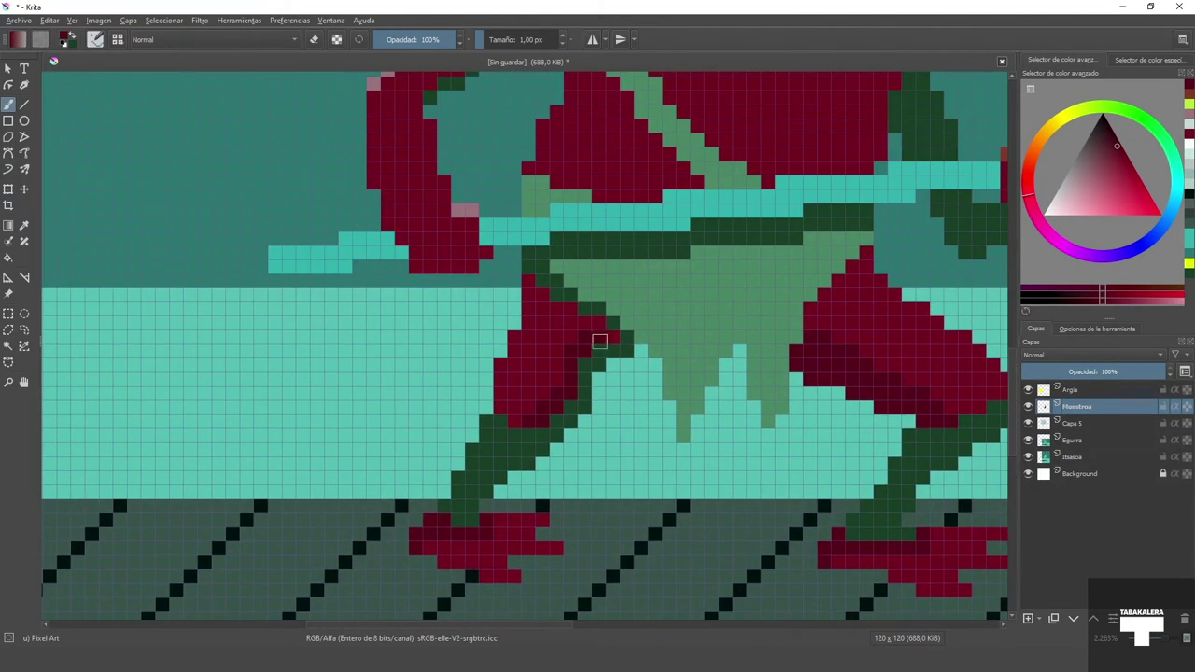
Step: Examine the monster's shading up close and across the whole picture
scroll(599, 342, "down", 3)
scroll(596, 219, "up", 5)
scroll(597, 224, "down", 5)
scroll(657, 247, "up", 4)
scroll(672, 351, "down", 3)
scroll(671, 324, "up", 3)
scroll(671, 324, "down", 1)
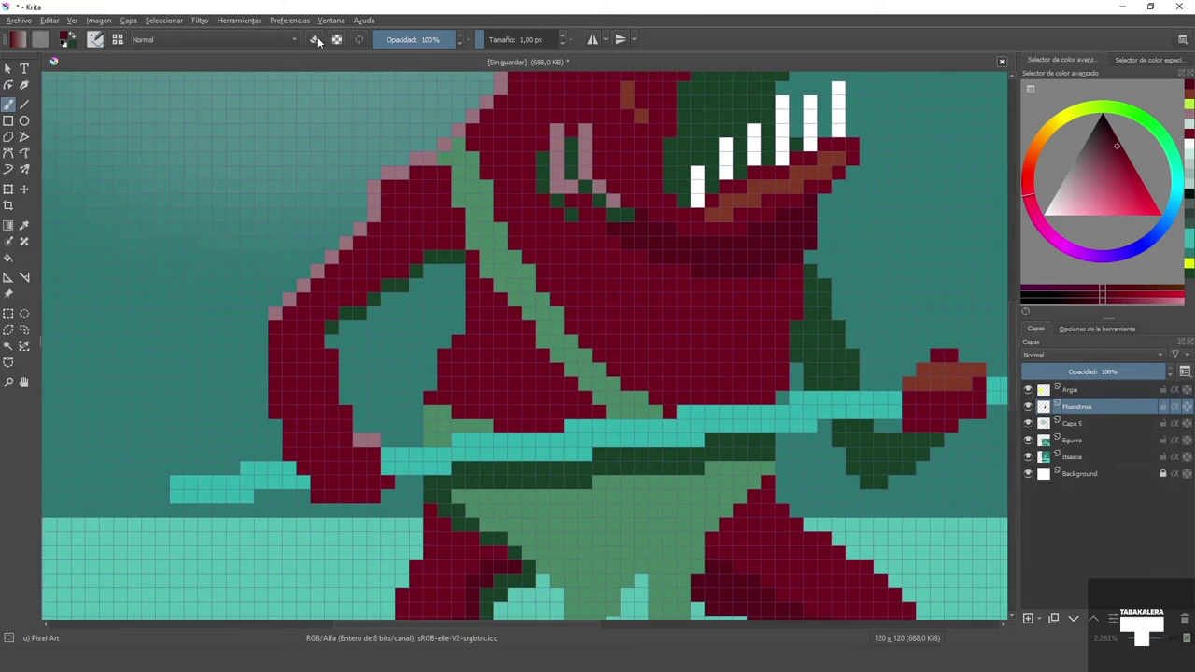
Step: Sample the lure's lime green and fill the highlights on the monster's forehead, cheek and lower lip at 52% opacity
left_click(318, 41)
scroll(435, 313, "down", 3)
scroll(635, 262, "up", 2)
scroll(635, 280, "down", 3)
scroll(560, 224, "up", 1)
scroll(541, 271, "down", 1)
scroll(840, 243, "up", 1)
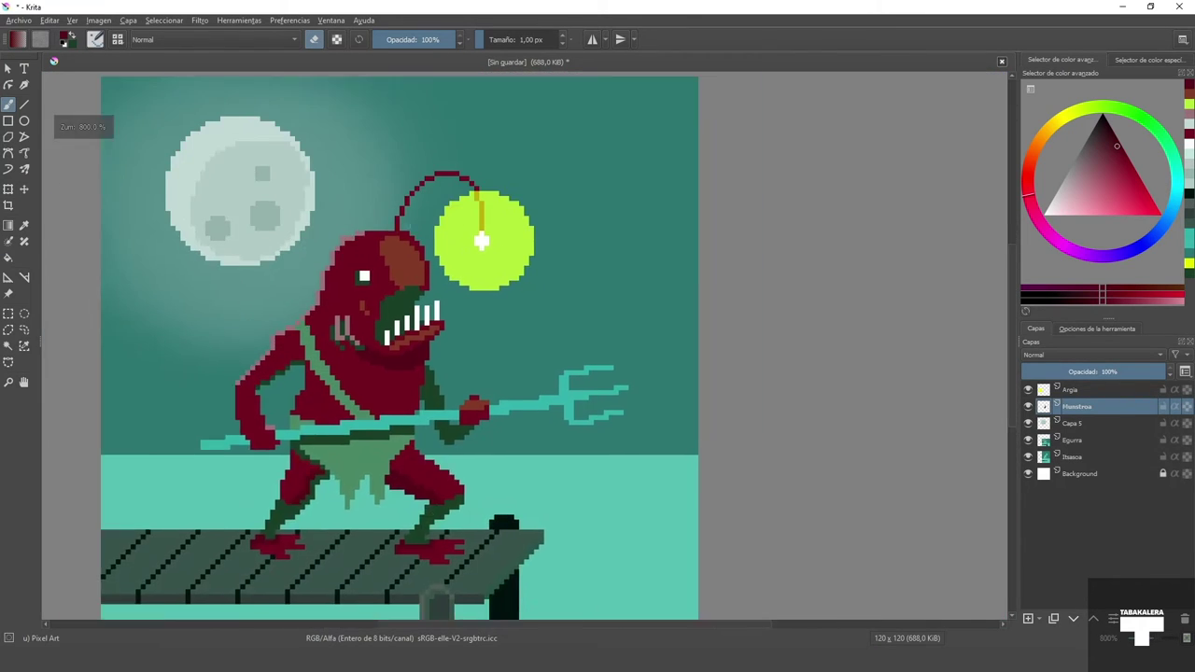
scroll(822, 245, "down", 1)
left_click(24, 226)
left_click(587, 241)
left_click(8, 258)
left_click(542, 245)
scroll(622, 243, "down", 2)
scroll(560, 247, "up", 2)
scroll(620, 237, "down", 1)
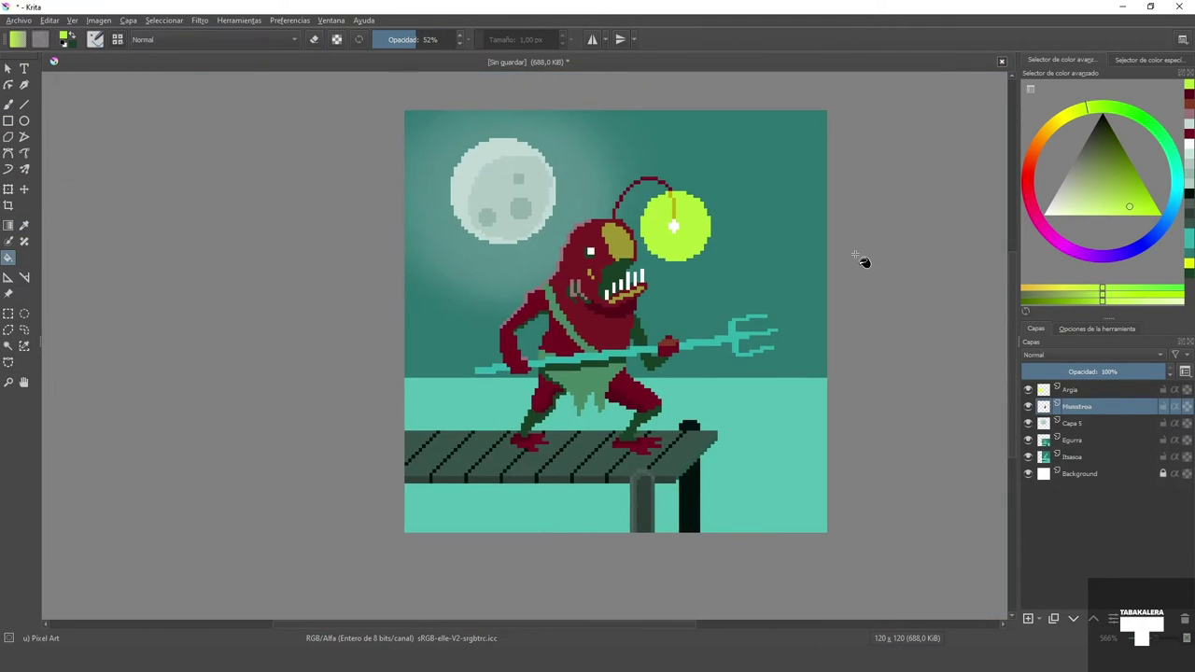
Step: Sample the dark green of the lower leg, darken it and fill the monster's green shaded areas on the legs and arm
scroll(701, 334, "up", 1)
scroll(897, 260, "down", 1)
scroll(654, 386, "up", 1)
left_click(24, 225)
left_click(564, 403)
left_click(8, 257)
left_click(589, 379)
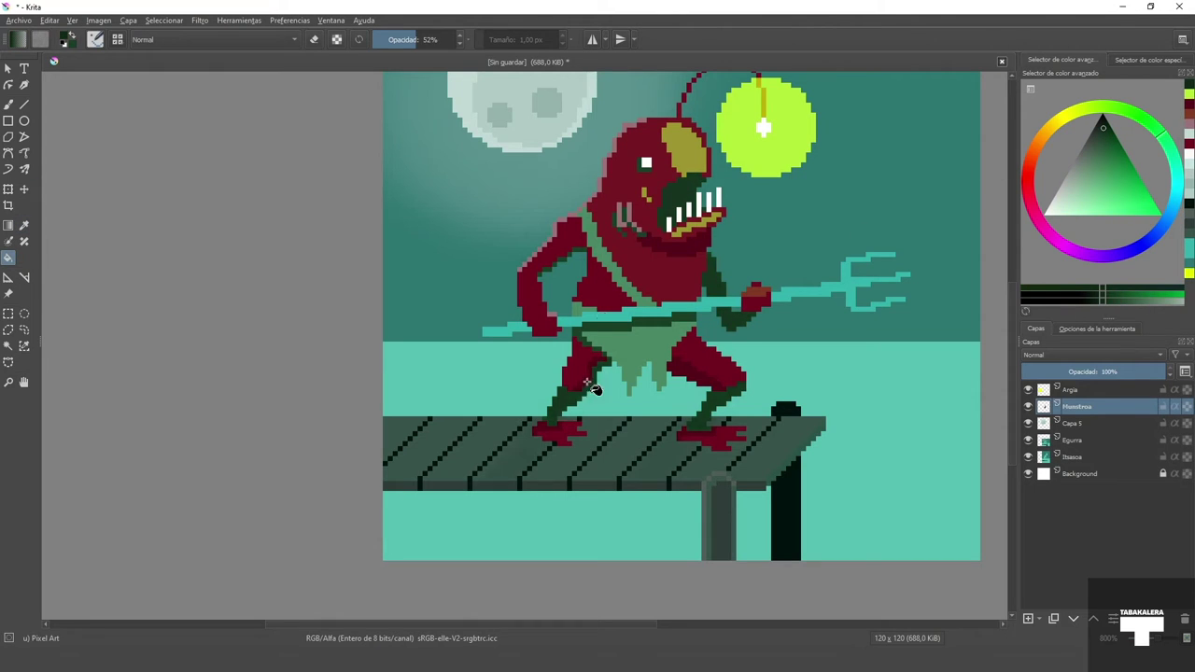
scroll(627, 239, "up", 3)
left_click(401, 322)
scroll(640, 302, "down", 4)
scroll(771, 266, "up", 1)
scroll(735, 449, "down", 1)
Step: On the Egurra layer, scatter 1 px pale stars over the sky and check the layer by hiding and showing it
left_click(1072, 440)
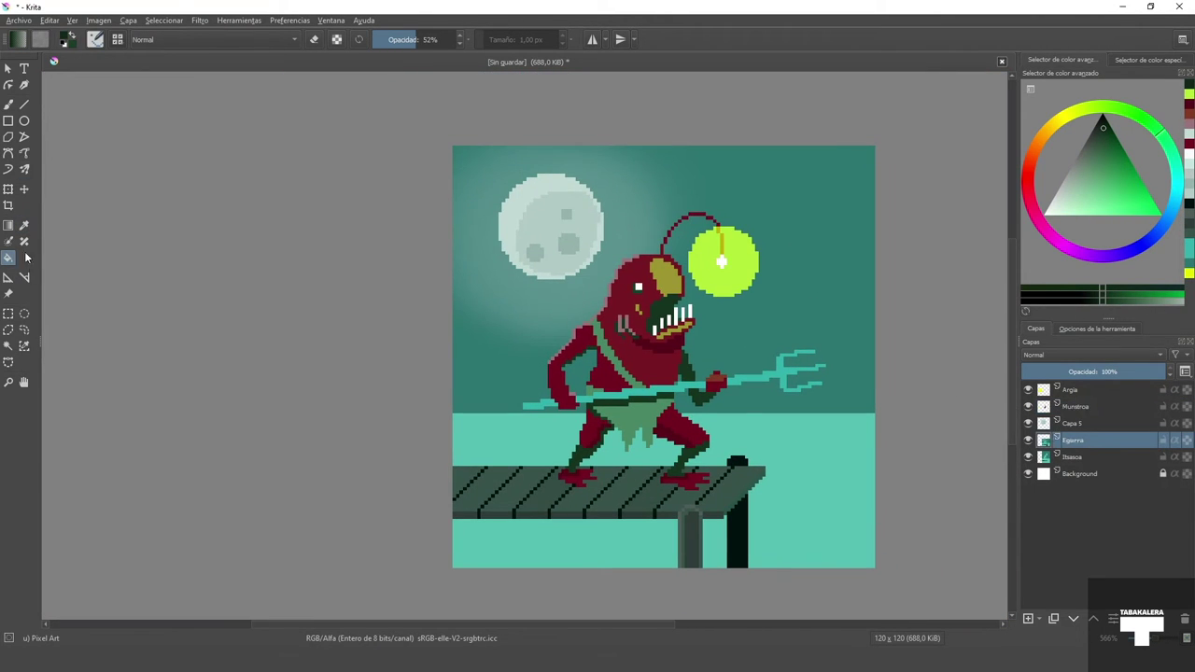
scroll(582, 235, "up", 2)
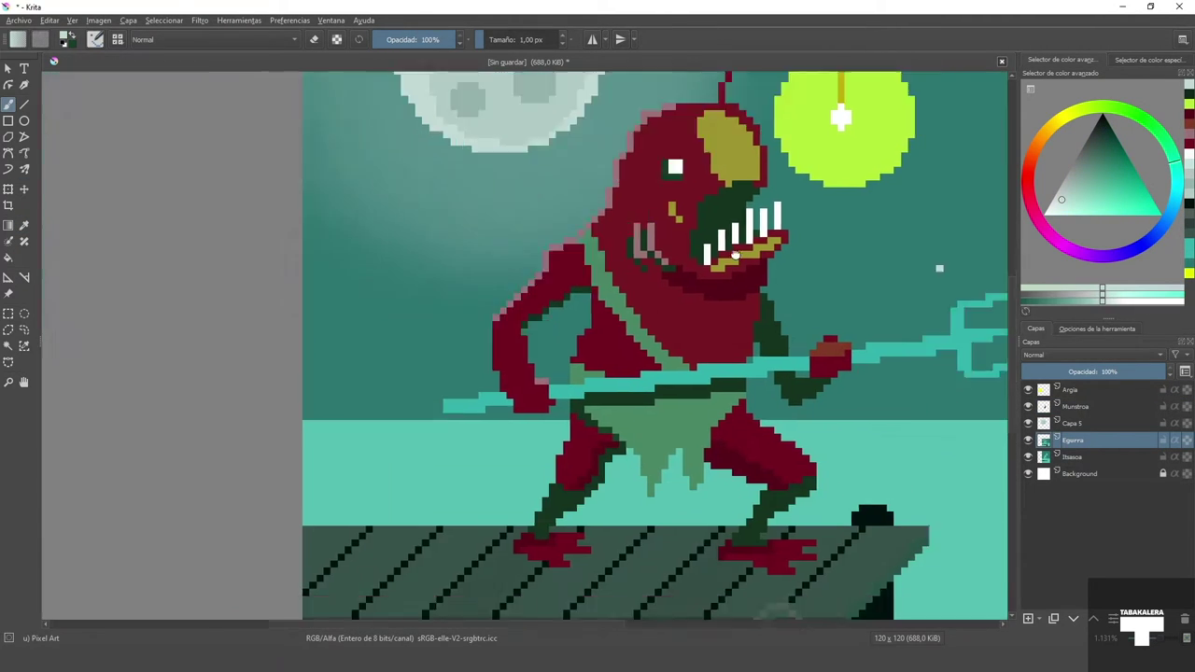
scroll(598, 308, "down", 3)
scroll(653, 280, "up", 1)
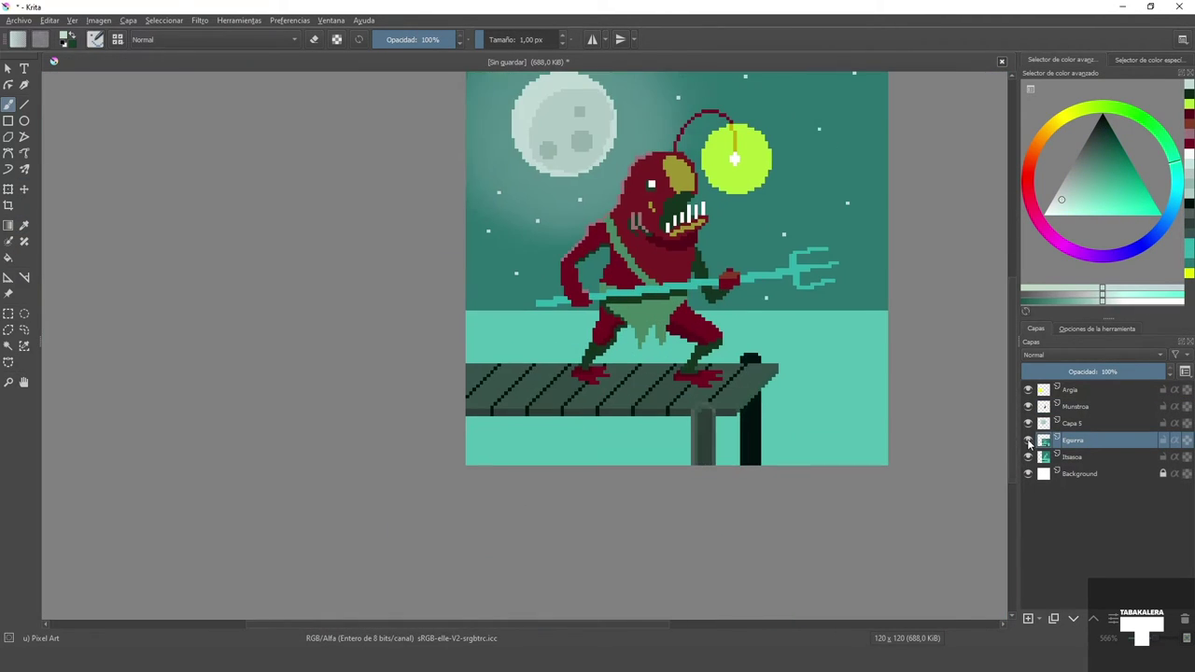
left_click(1028, 440)
left_click(1028, 441)
Step: Paint the moon's reflection as pale horizontal stripes on the sea behind the monster
scroll(878, 252, "up", 1)
scroll(569, 282, "down", 2)
scroll(281, 314, "up", 1)
left_click(25, 227)
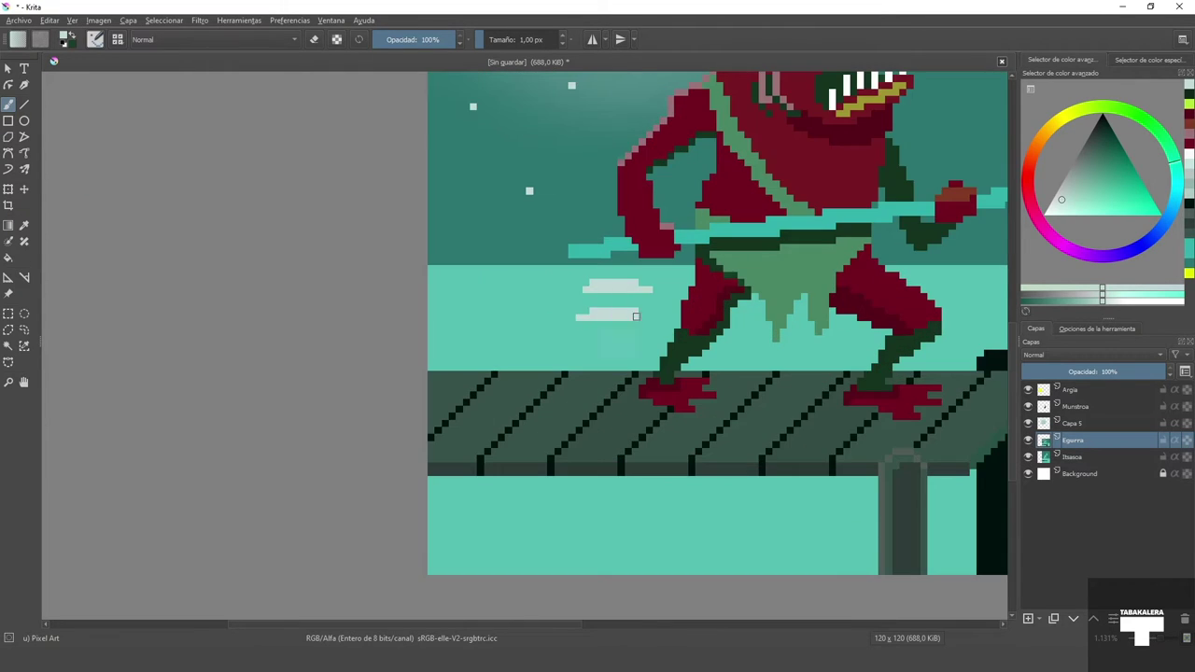
scroll(672, 320, "down", 4)
Step: Add a top layer named Gainetik and darken the picture's edges with a soft black 70.72 px brush at 48% opacity
key("Insert")
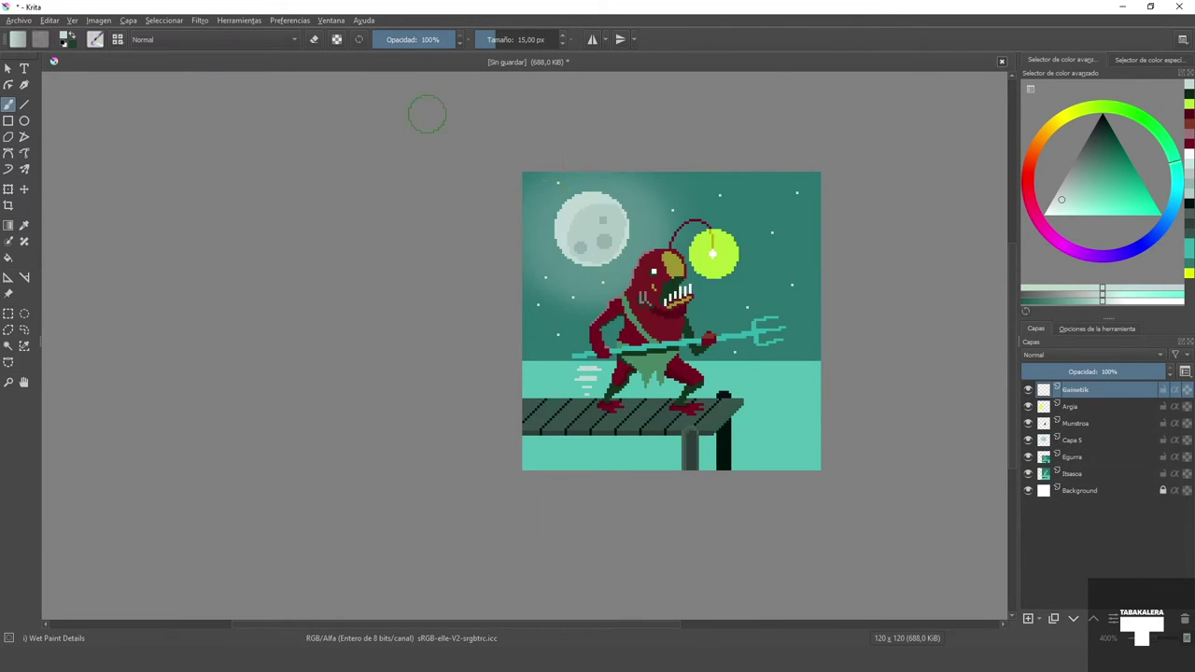
right_click(657, 227)
left_click(571, 224)
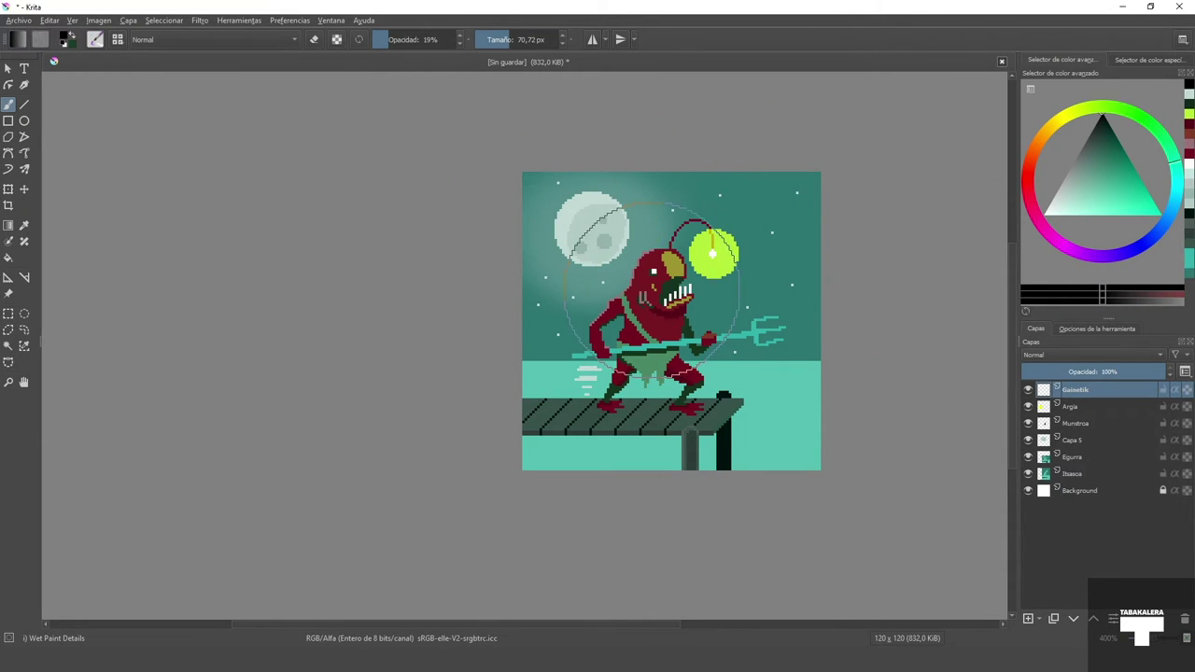
left_click_drag(803, 234, 766, 349)
key("ctrl+z")
left_click(412, 39)
mouse_move(855, 252)
left_mouse_down()
mouse_move(472, 270)
mouse_move(829, 420)
left_mouse_up()
scroll(716, 450, "up", 1)
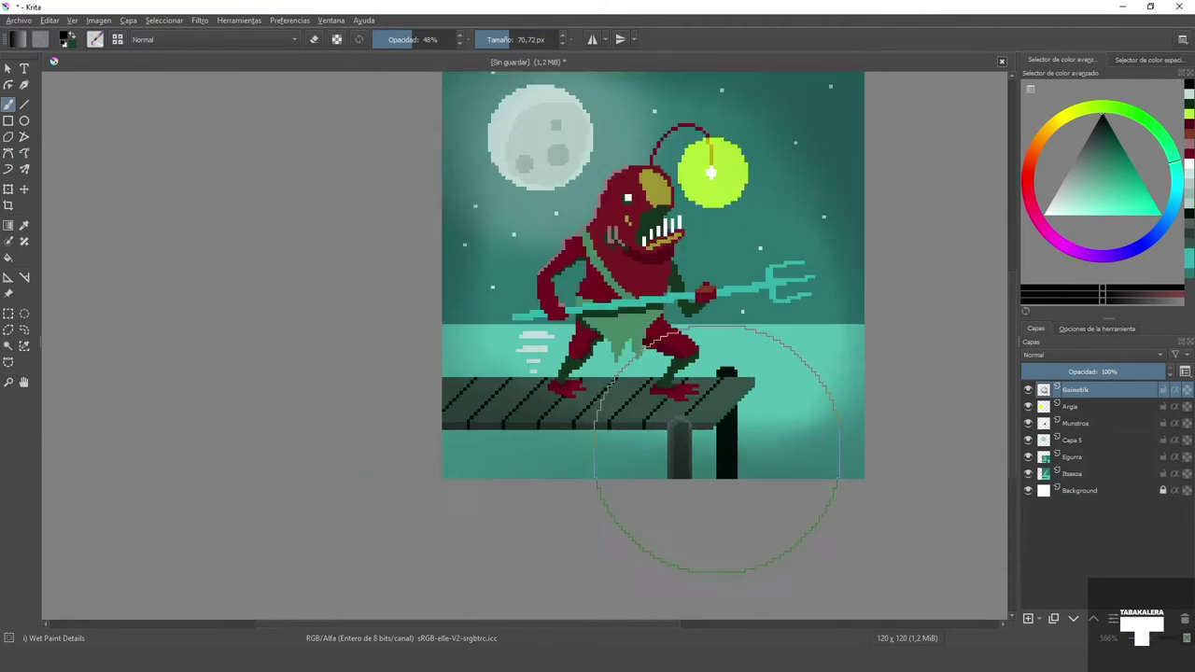
Step: Paint a soft pale yellow glow around the lure with a 31.50 px brush
scroll(717, 449, "up", 1)
left_click(1076, 110)
left_click(1063, 206)
left_click(496, 40)
left_click_drag(637, 351, 591, 387)
scroll(591, 428, "down", 2)
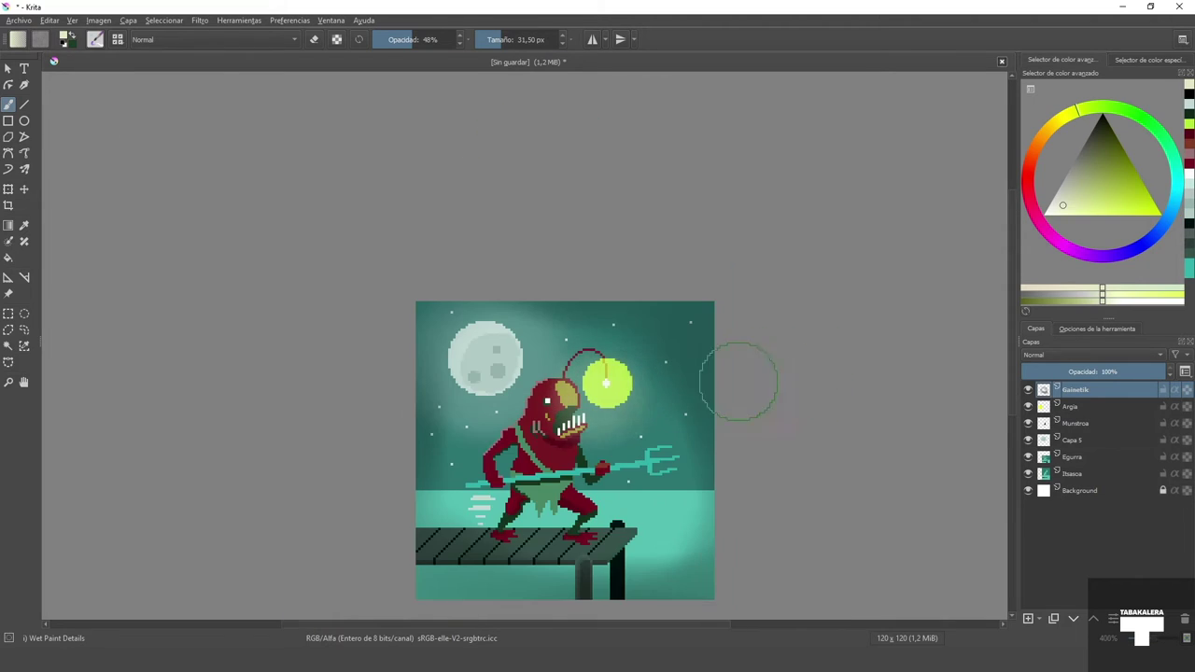
scroll(557, 421, "up", 1)
scroll(856, 332, "down", 1)
left_click_drag(879, 337, 914, 276)
scroll(808, 466, "up", 1)
Step: Select a flat ellipse around both of the monster's feet and add a layer named Itzala above the Egurra layer
left_click(1075, 458)
scroll(596, 500, "up", 3)
left_click(25, 314)
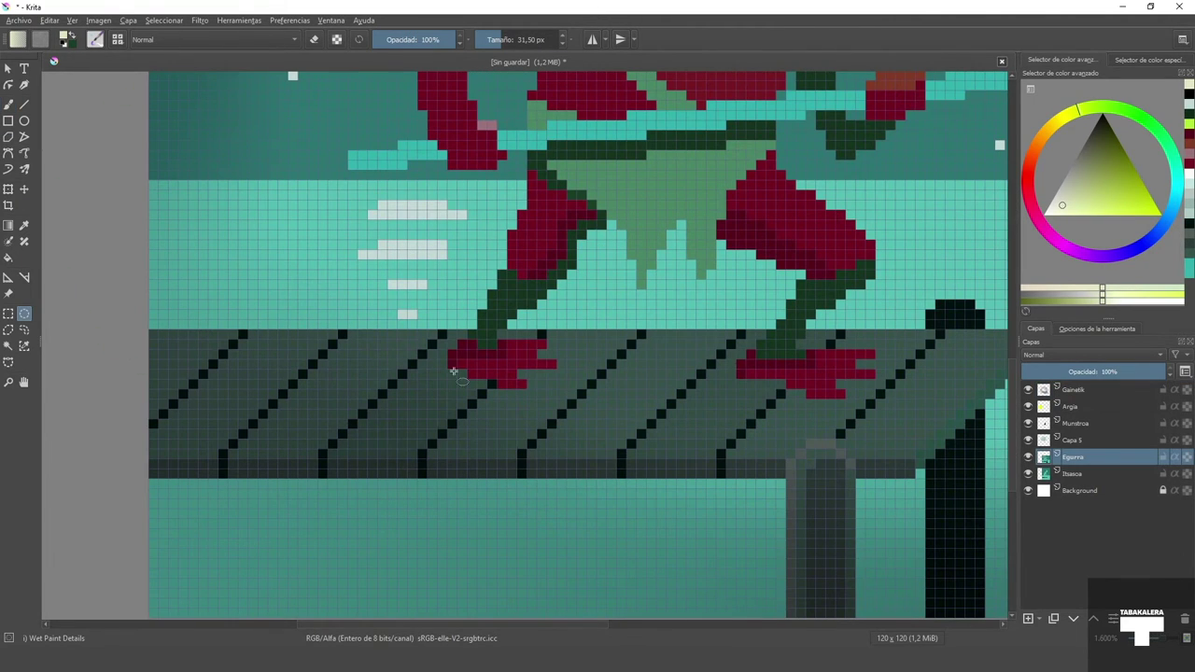
left_click_drag(448, 359, 875, 398)
key("ctrl+z")
left_click(8, 258)
left_click(1029, 619)
double_click(1120, 454)
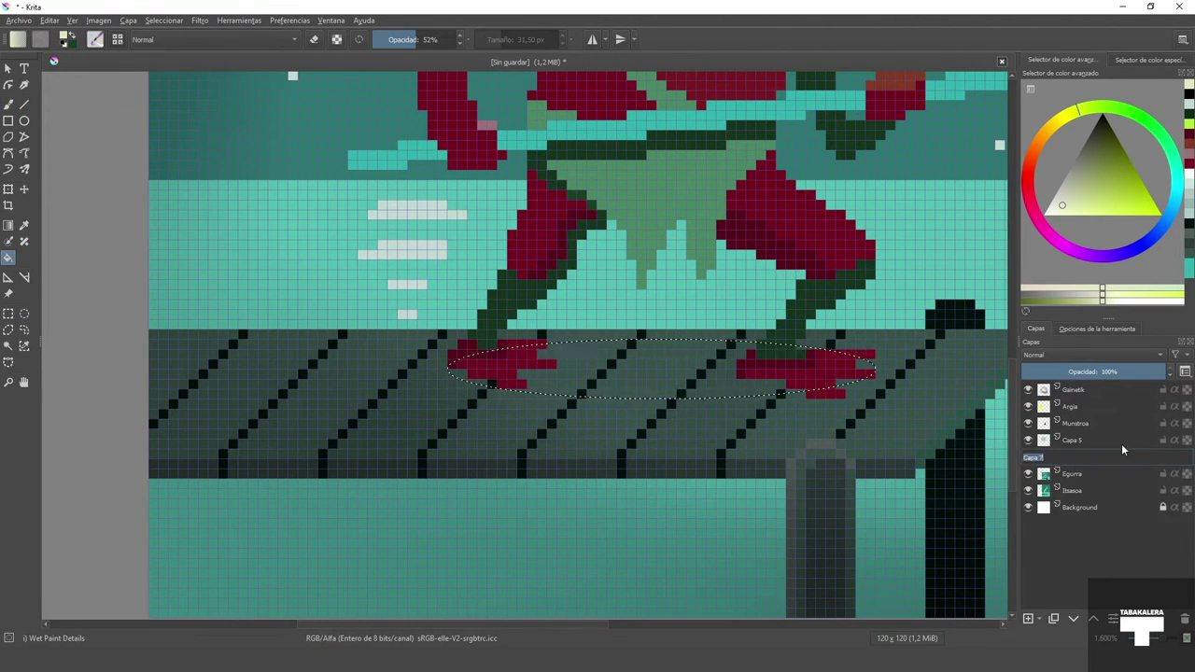
type("Itzala")
key("Return")
Step: Paint the elliptical selection dark green with a soft 53.14 px brush as the monster's shadow on the pier
scroll(608, 404, "down", 2)
left_click(1105, 135)
left_click(9, 105)
right_click(639, 323)
left_click(118, 40)
right_click(642, 341)
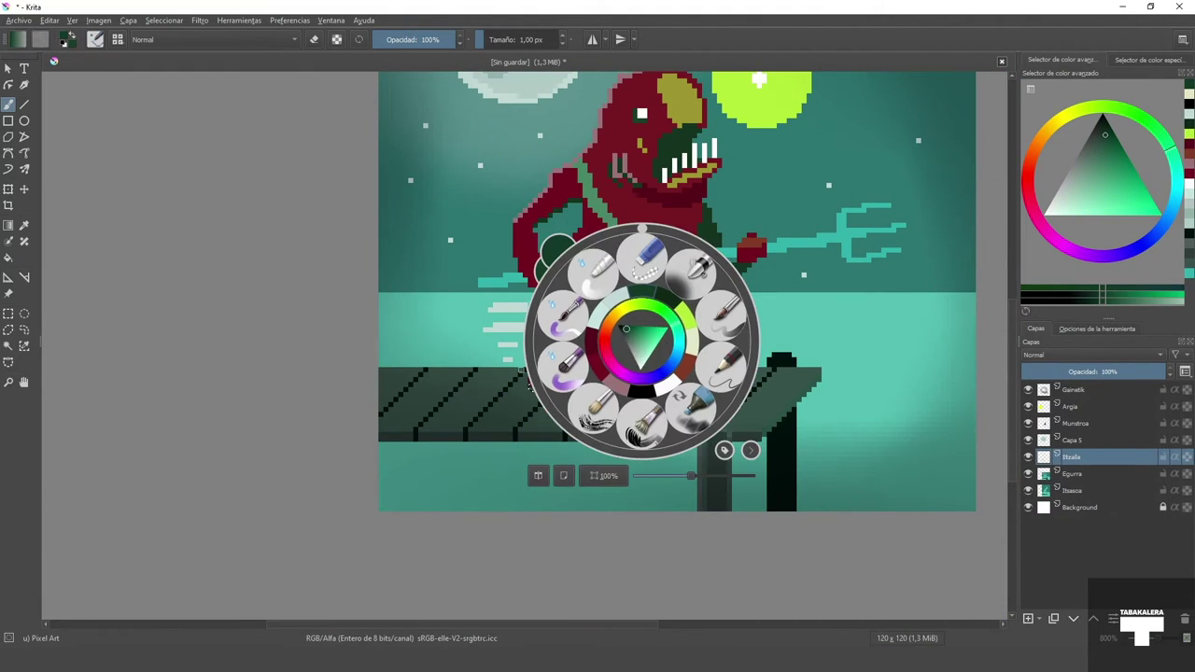
left_click(698, 271)
mouse_move(714, 407)
left_mouse_down()
mouse_move(592, 396)
mouse_move(791, 392)
left_mouse_up()
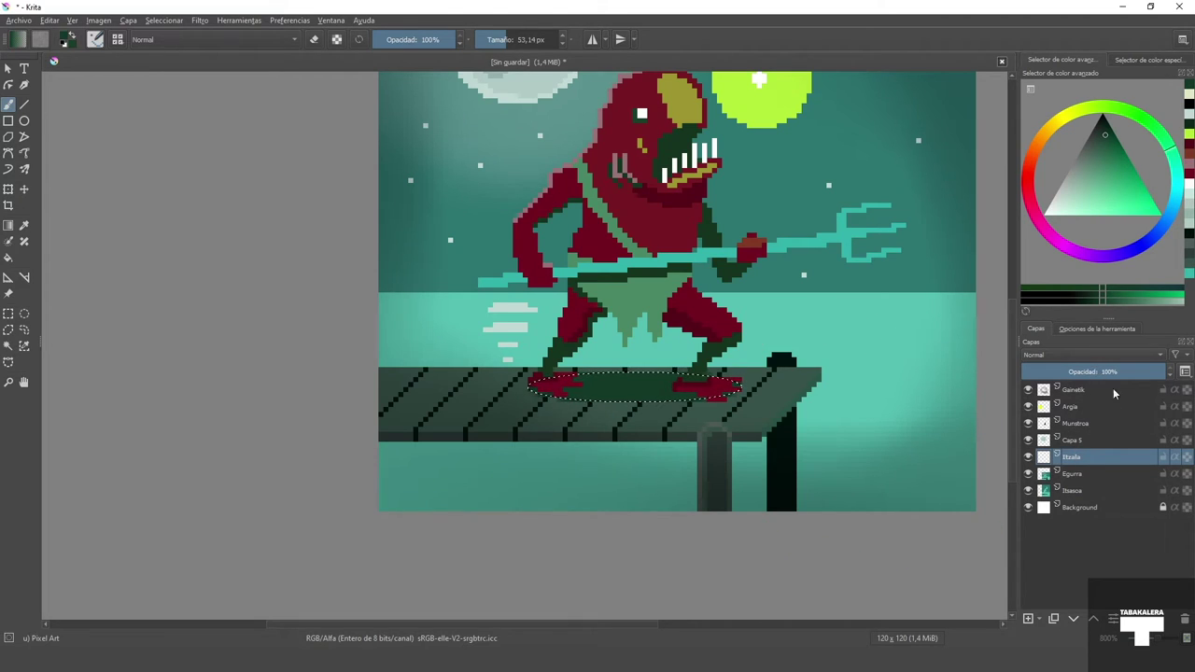
Step: Lower the Itzala layer's opacity to 65% and clear the selection
mouse_move(1111, 373)
left_mouse_down()
mouse_move(1098, 373)
mouse_move(1117, 375)
left_mouse_up()
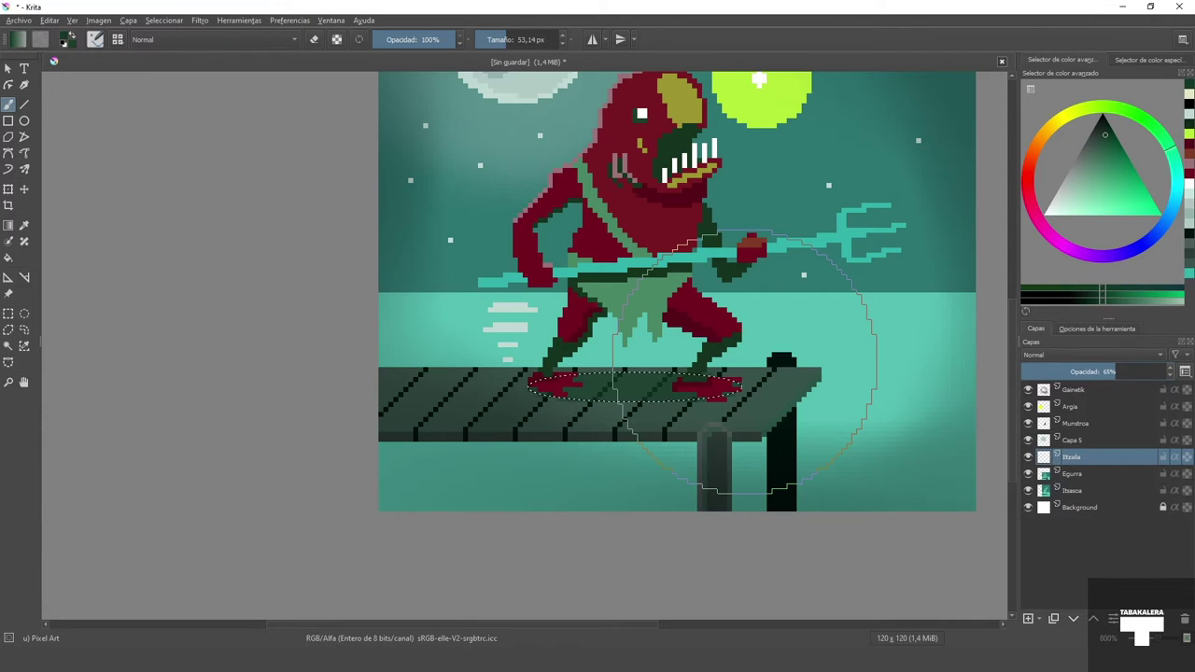
left_click(163, 20)
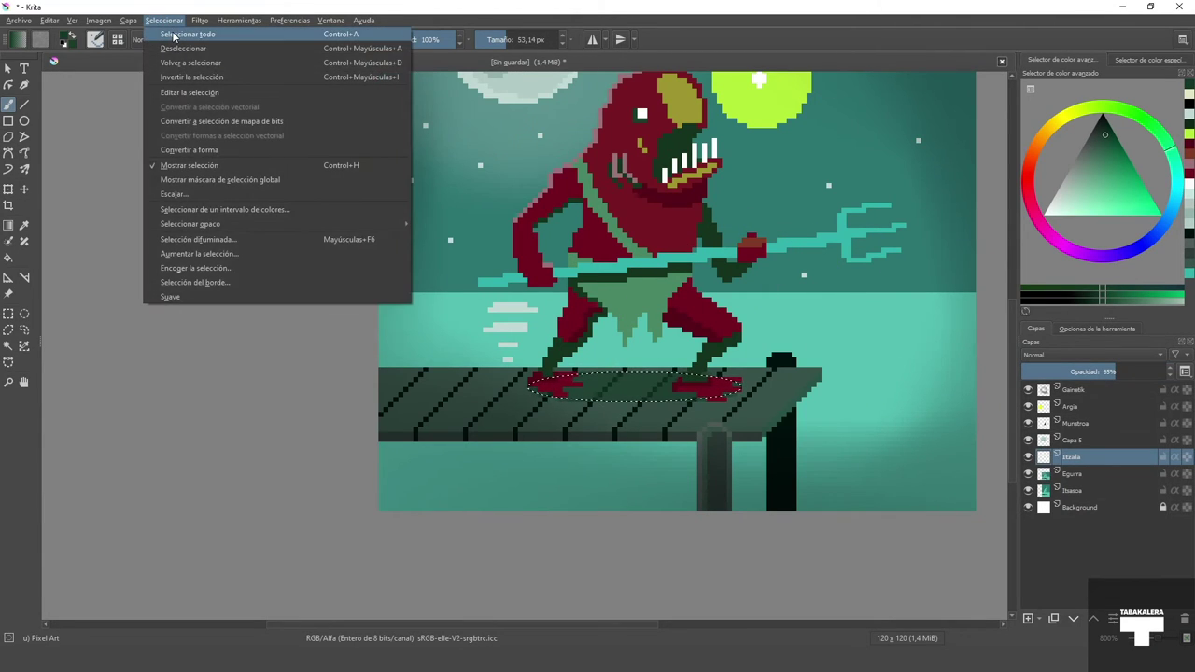
left_click(164, 48)
left_click_drag(250, 196, 205, 258)
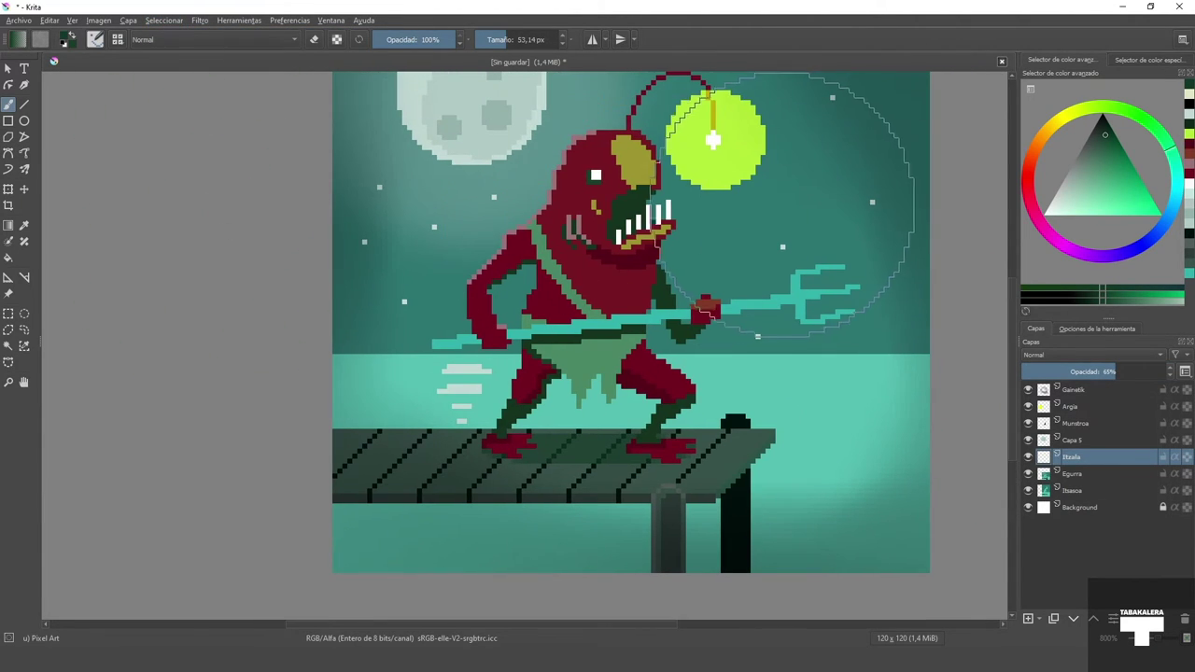
scroll(785, 204, "down", 1)
left_click_drag(831, 190, 755, 266)
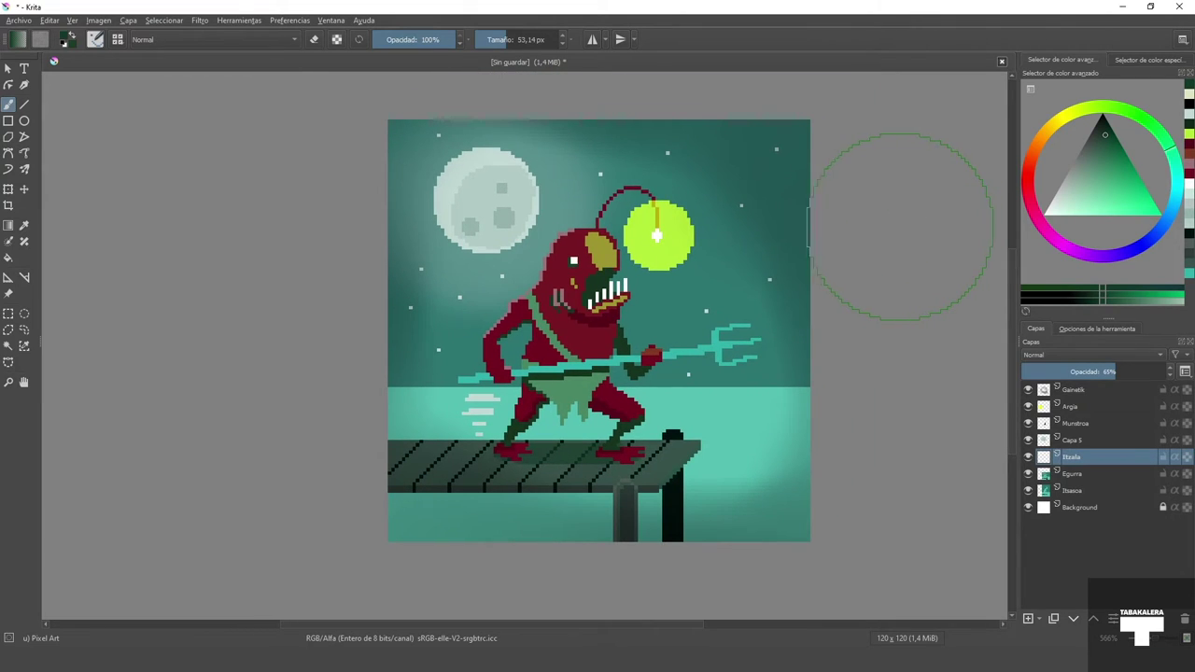
Step: Set the brush size to 1 px
left_click(502, 43)
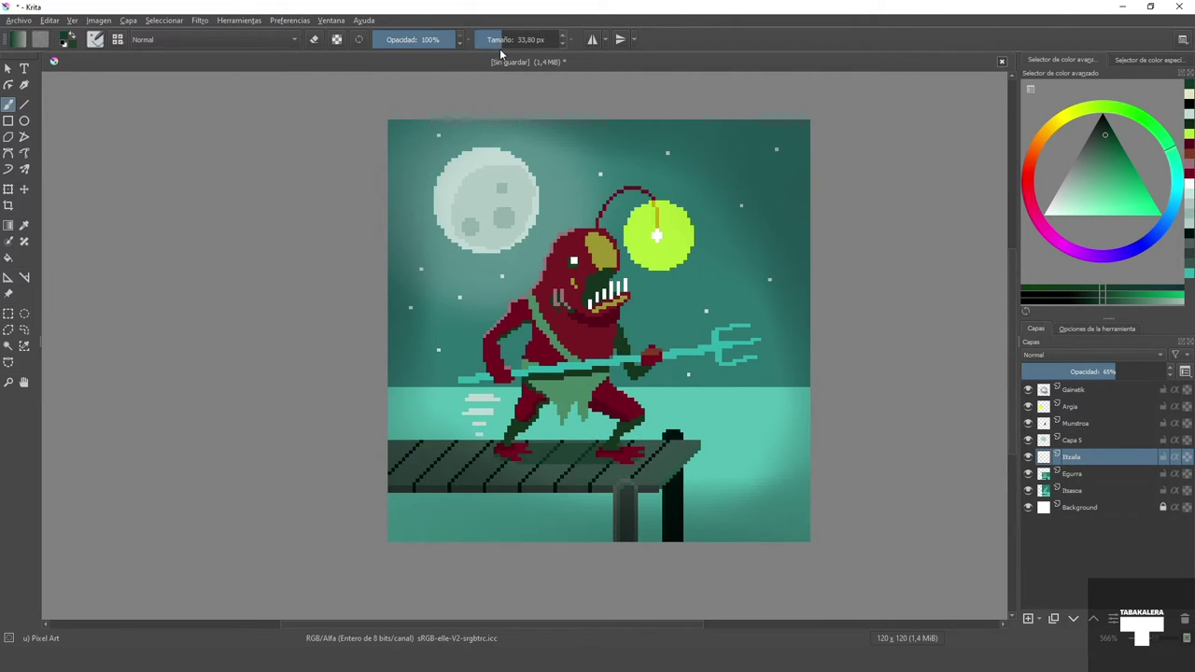
type("1")
key("Return")
left_click_drag(873, 223, 933, 199)
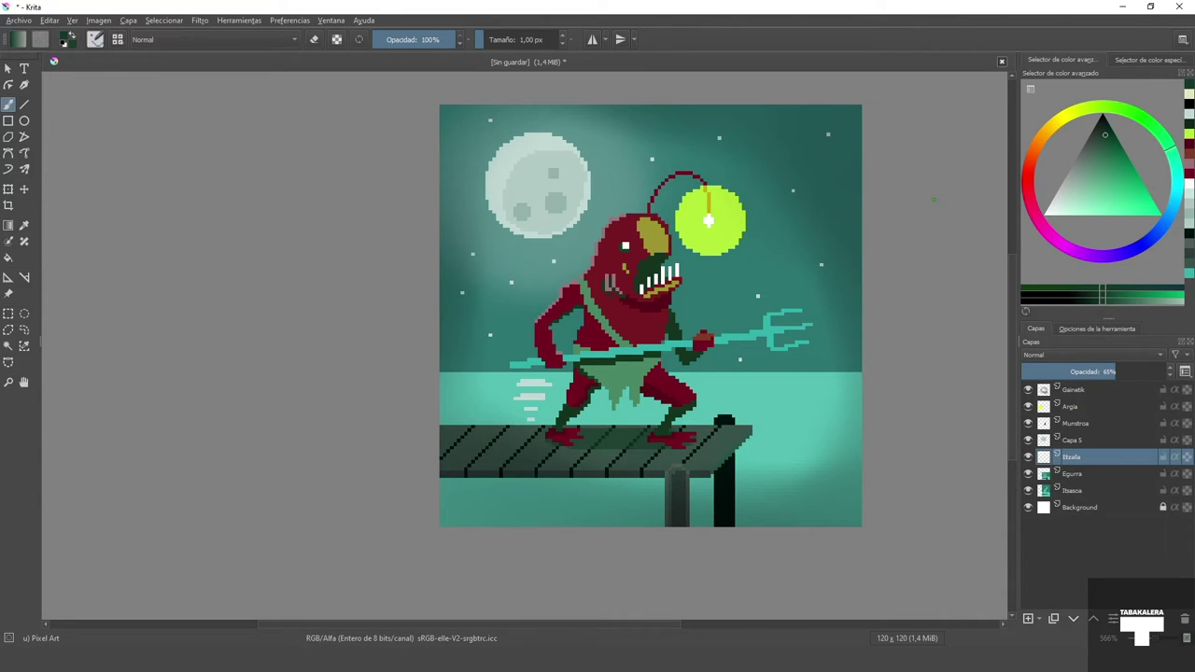
left_click_drag(933, 200, 896, 207)
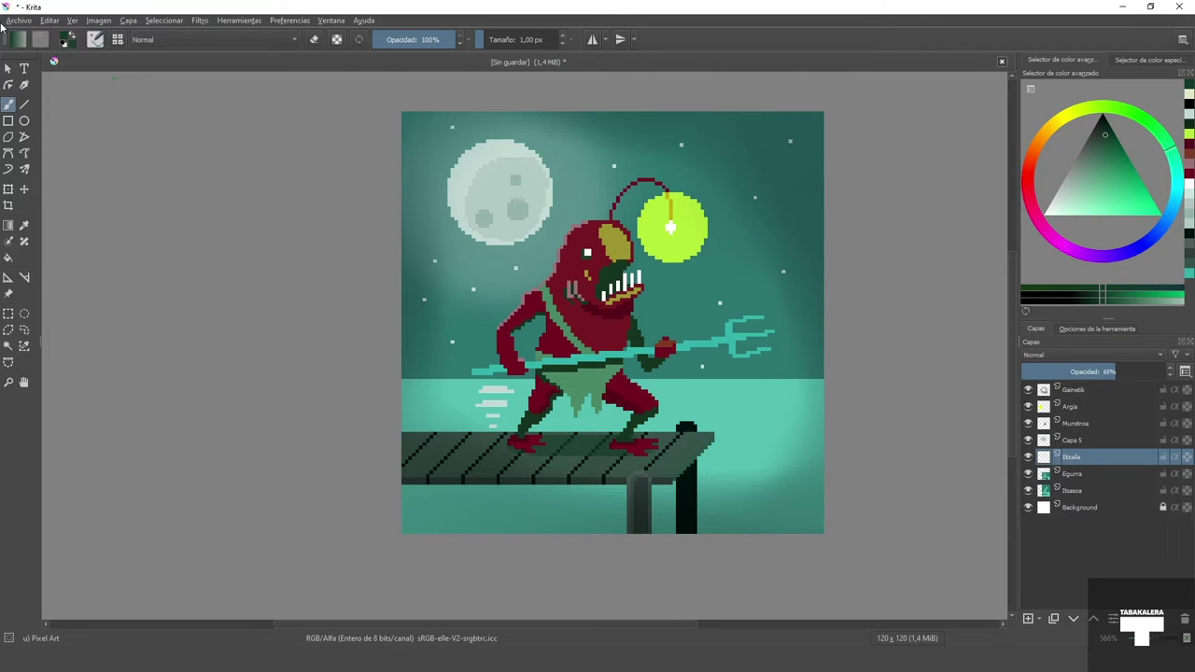
Step: Start saving the picture as a new file with the Krita document (*.kra) type
left_click(13, 21)
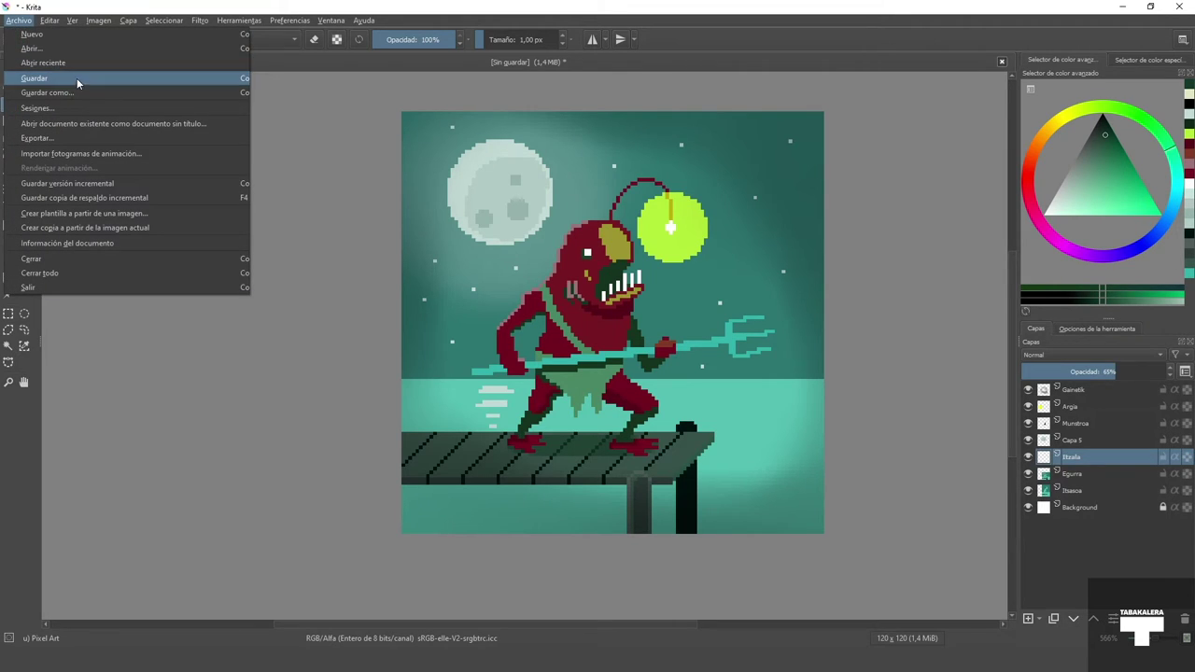
left_click(73, 93)
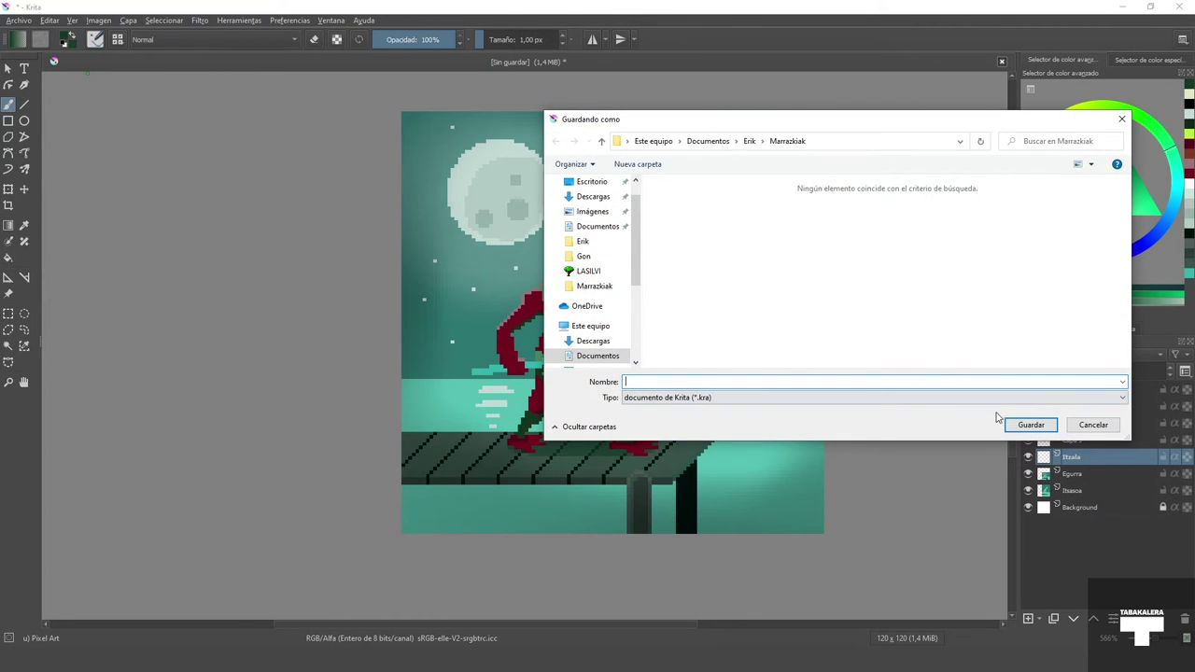
left_click(1010, 400)
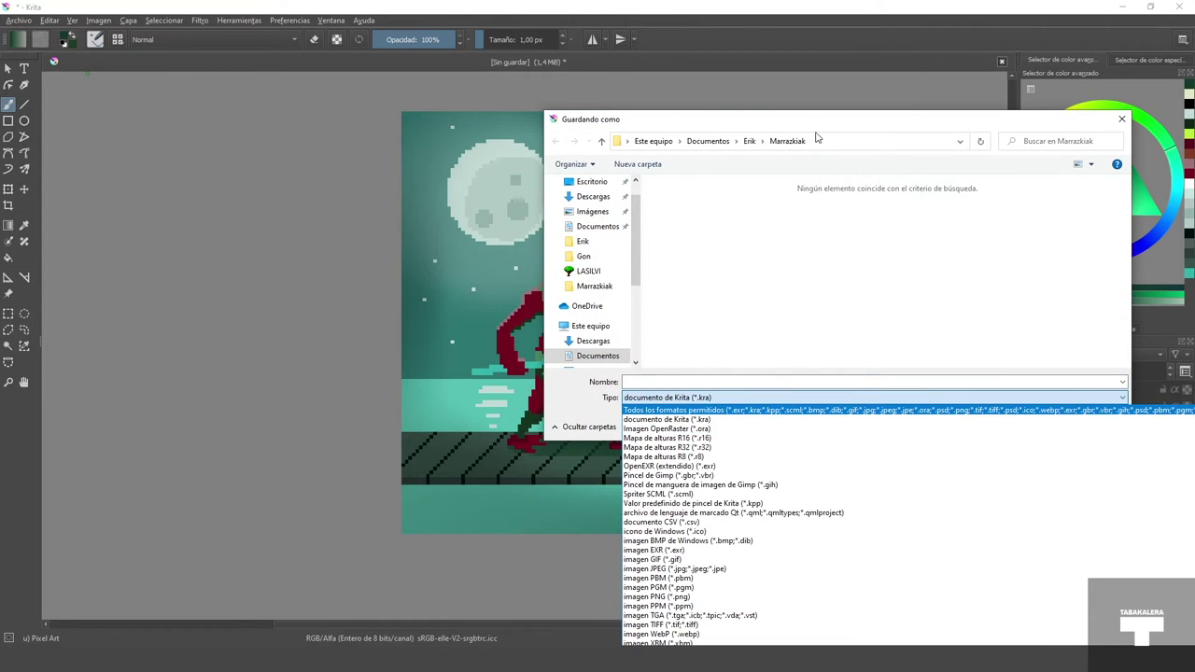
left_click(815, 137)
left_click(913, 400)
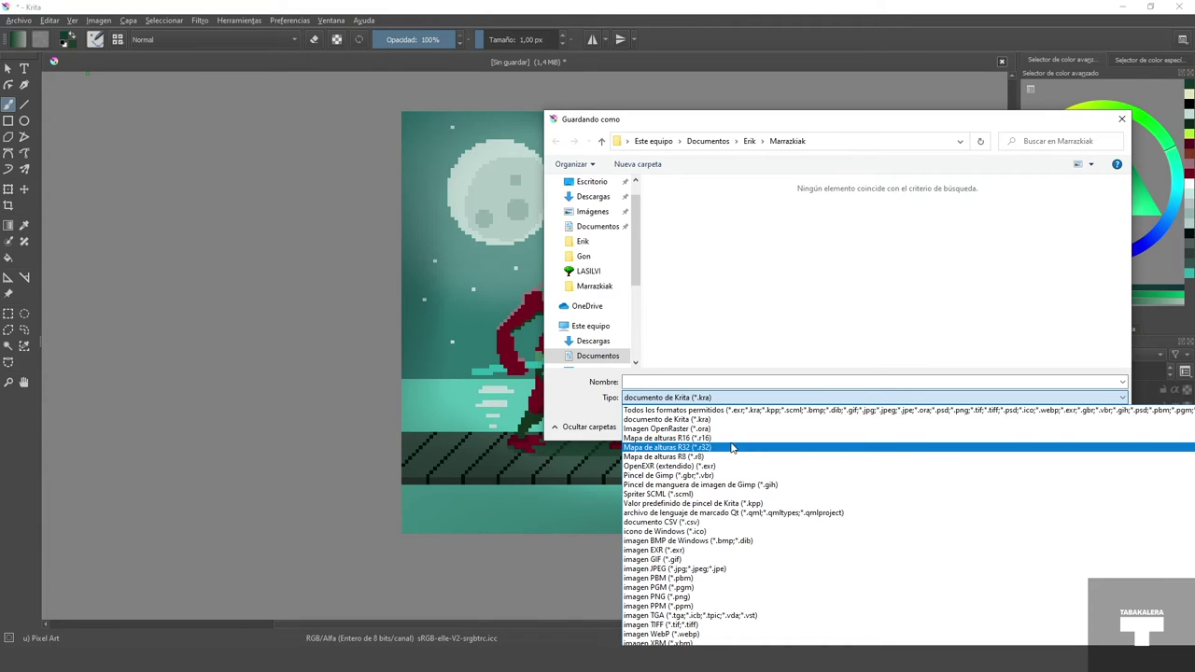
left_click(722, 419)
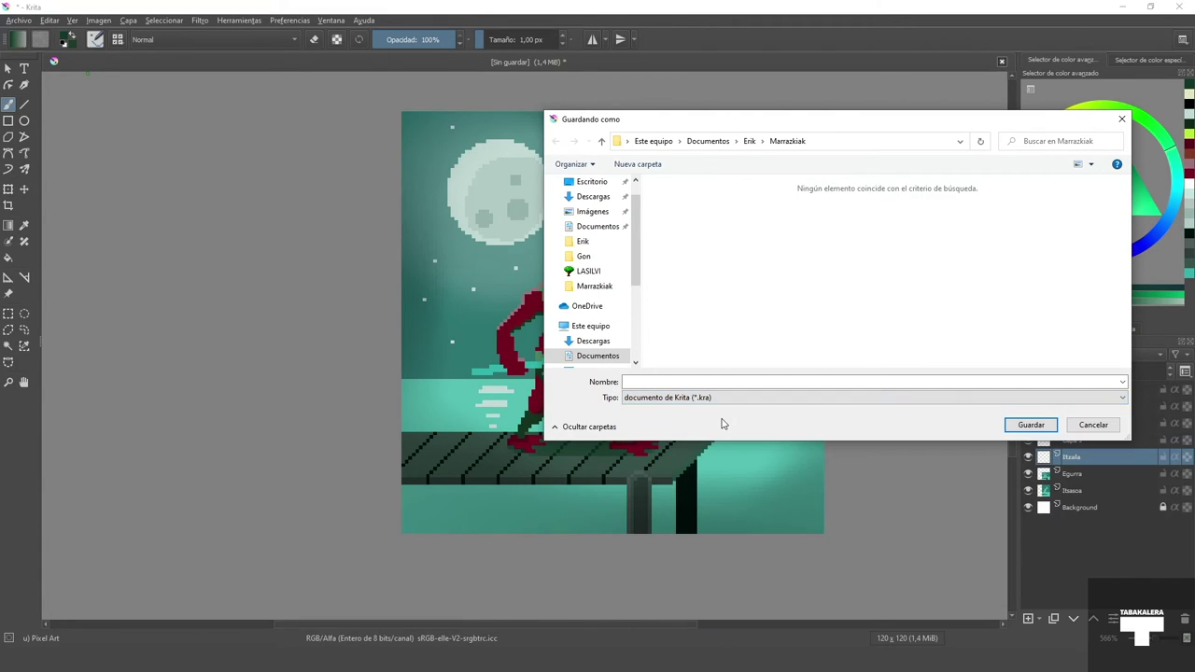
Step: Name the file Munstroa01 and save it to the desktop
left_click(680, 382)
type("Munstroa01")
left_click(594, 183)
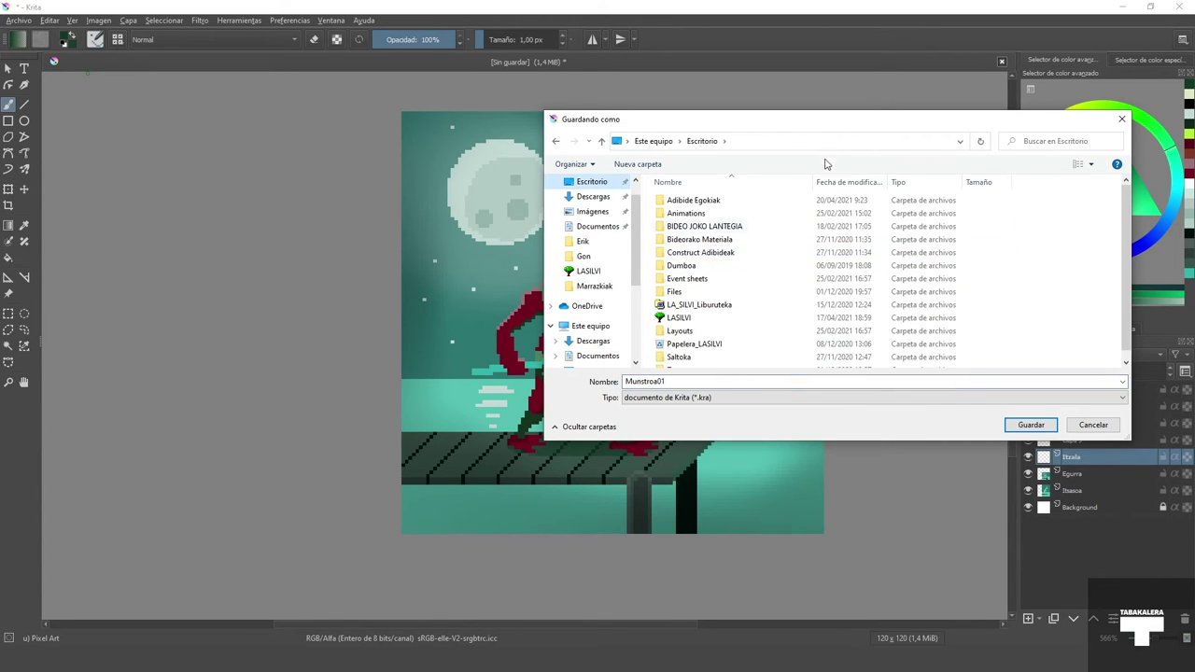
left_click_drag(822, 125, 620, 120)
left_click(832, 421)
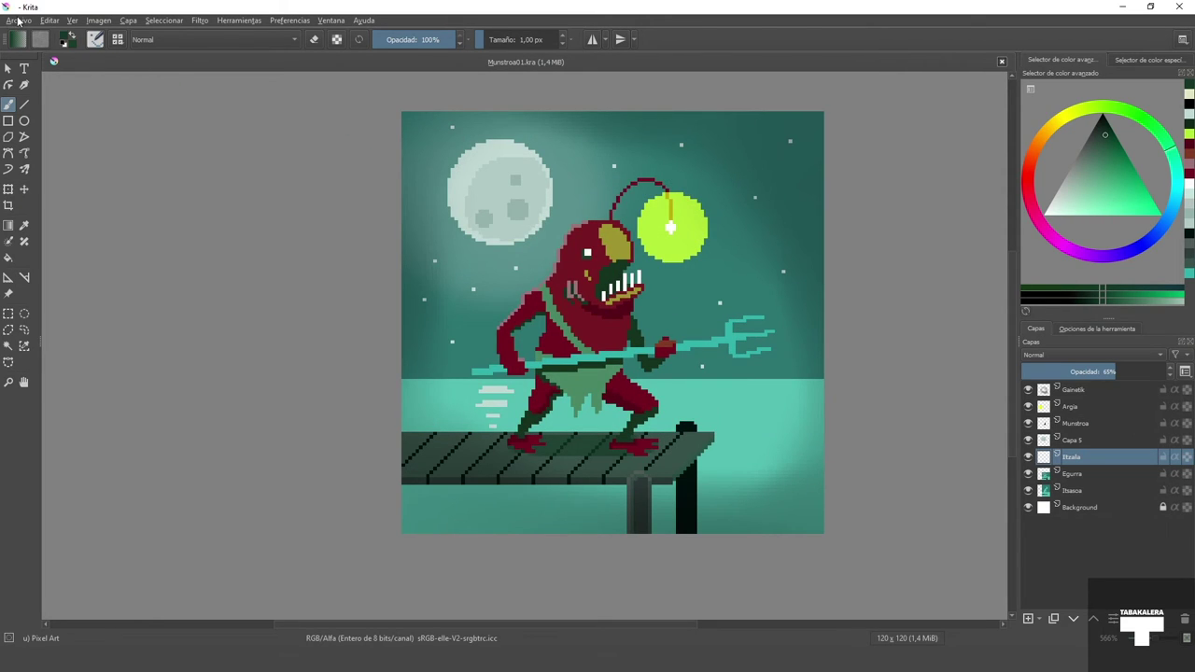
Step: Start scaling the image to a new size, with the filter set to Vecino más cercano (nearest neighbour)
left_click(20, 20)
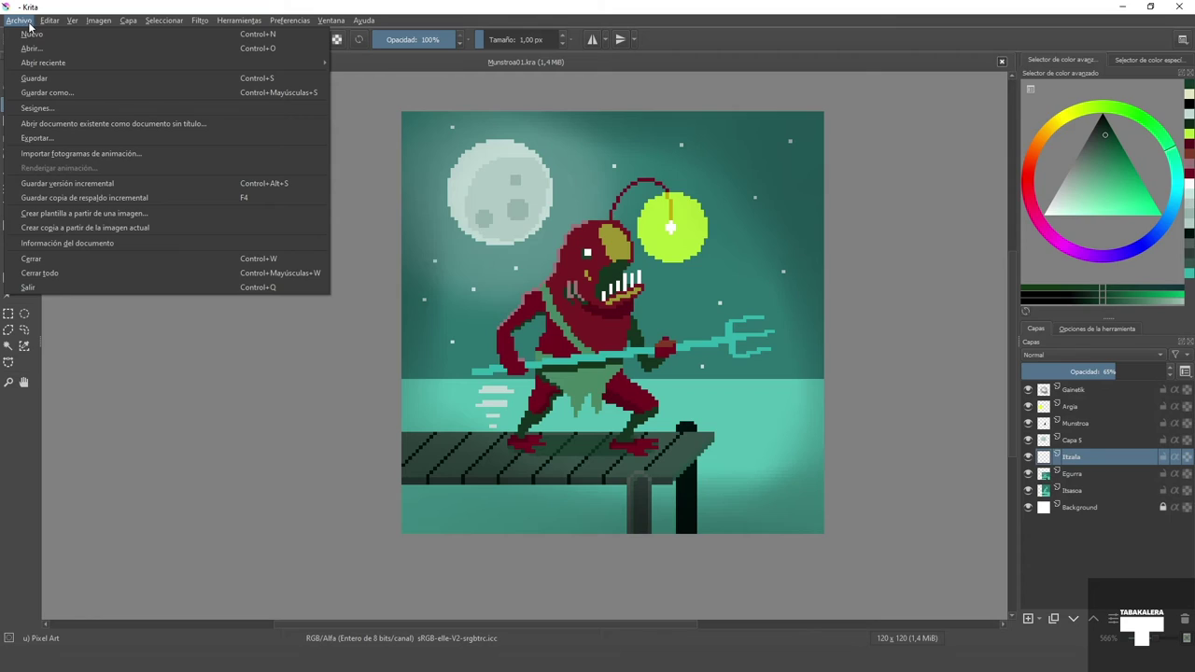
mouse_move(103, 20)
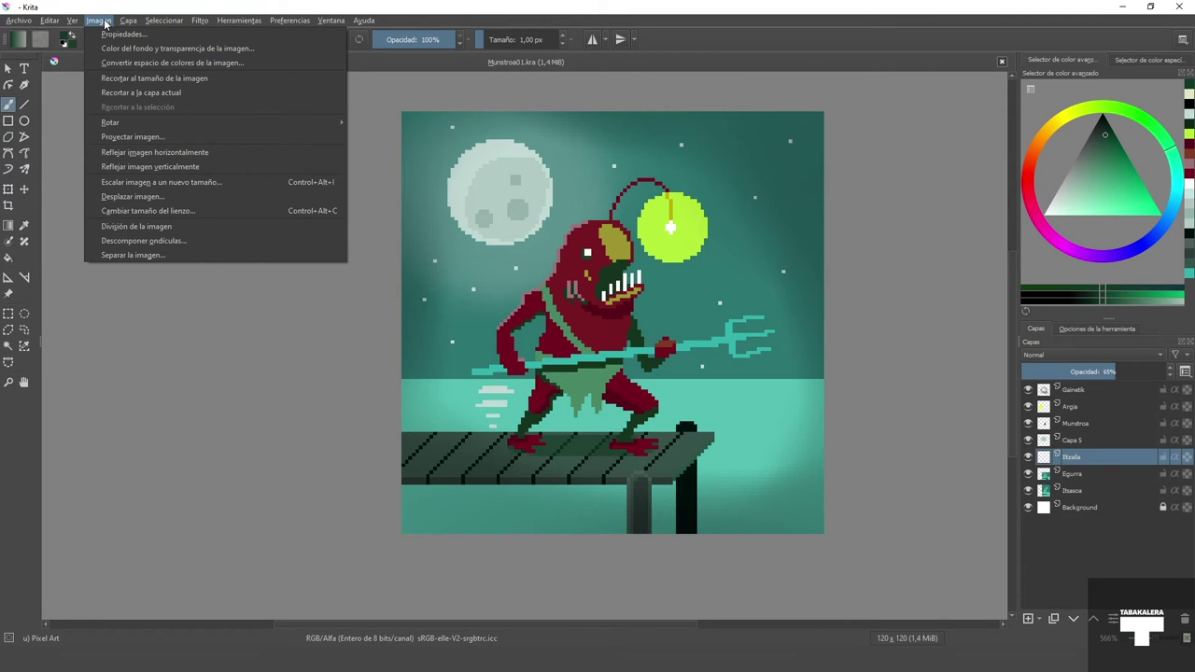
mouse_move(31, 22)
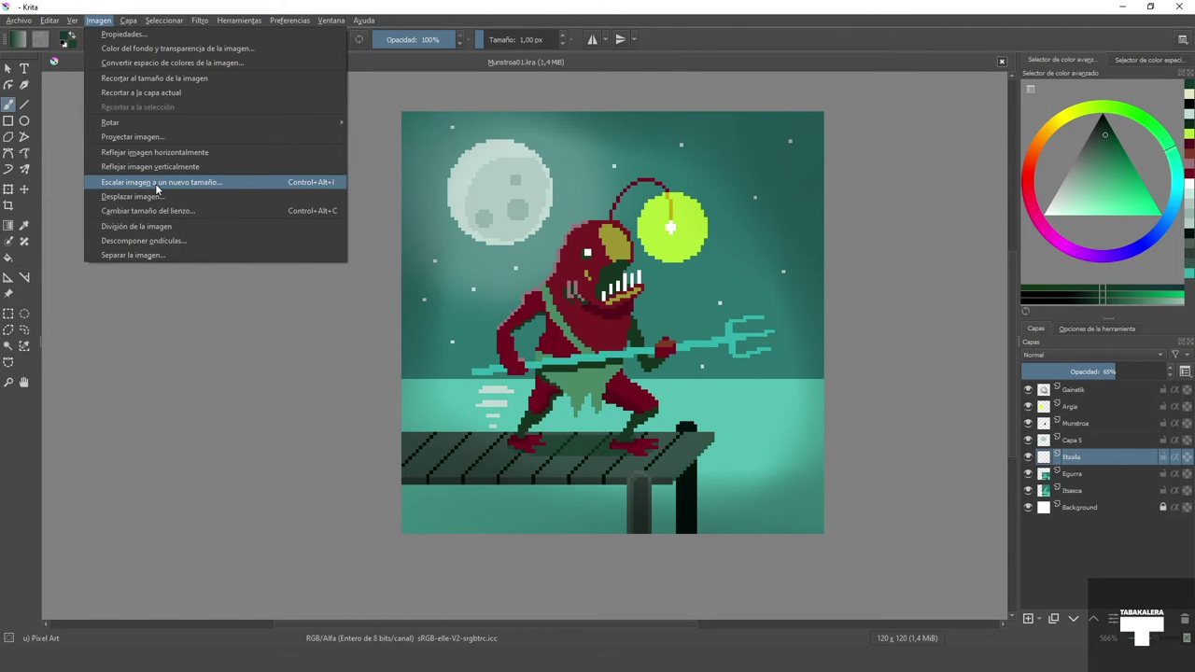
left_click(157, 183)
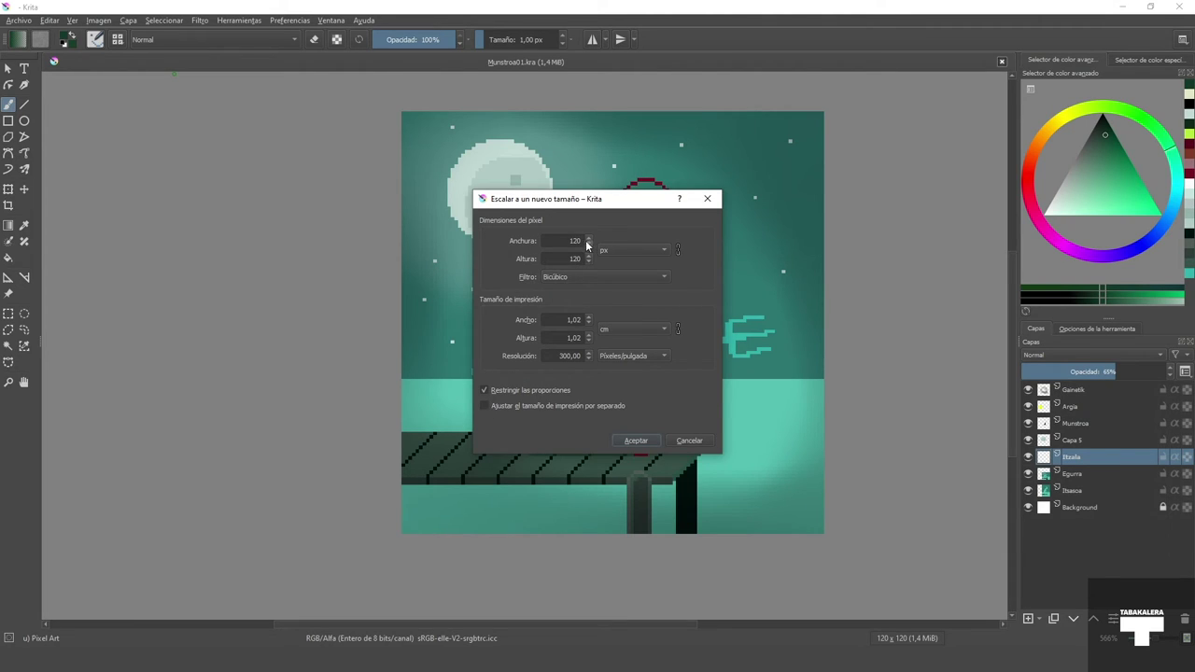
left_click(575, 276)
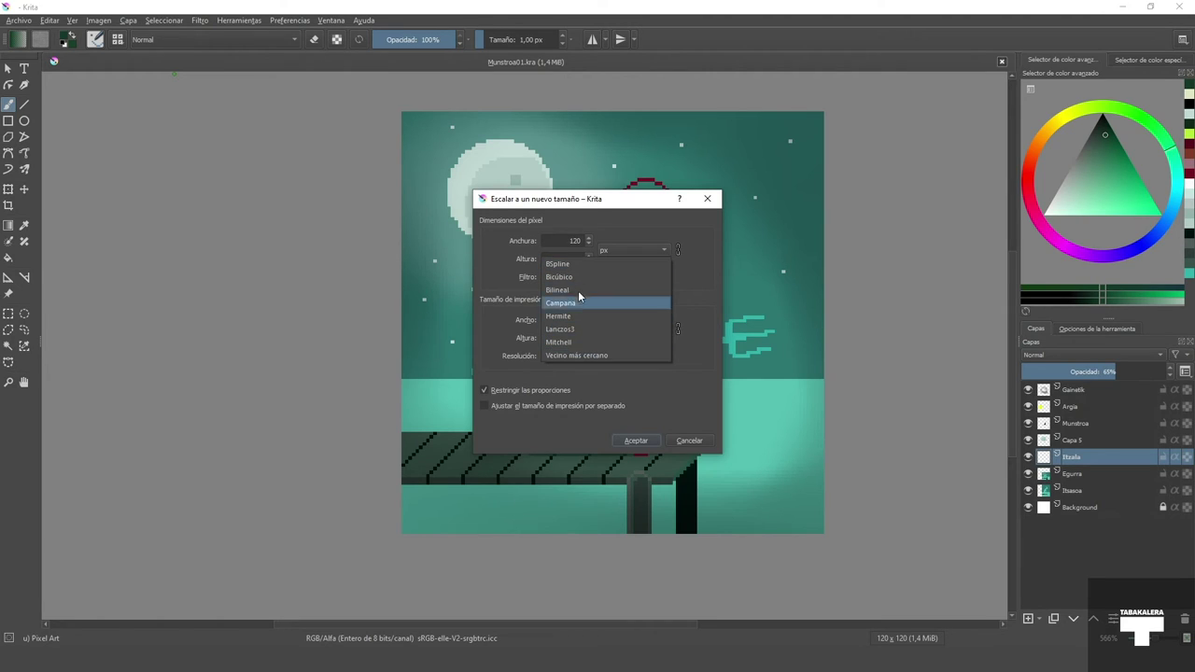
left_click(503, 263)
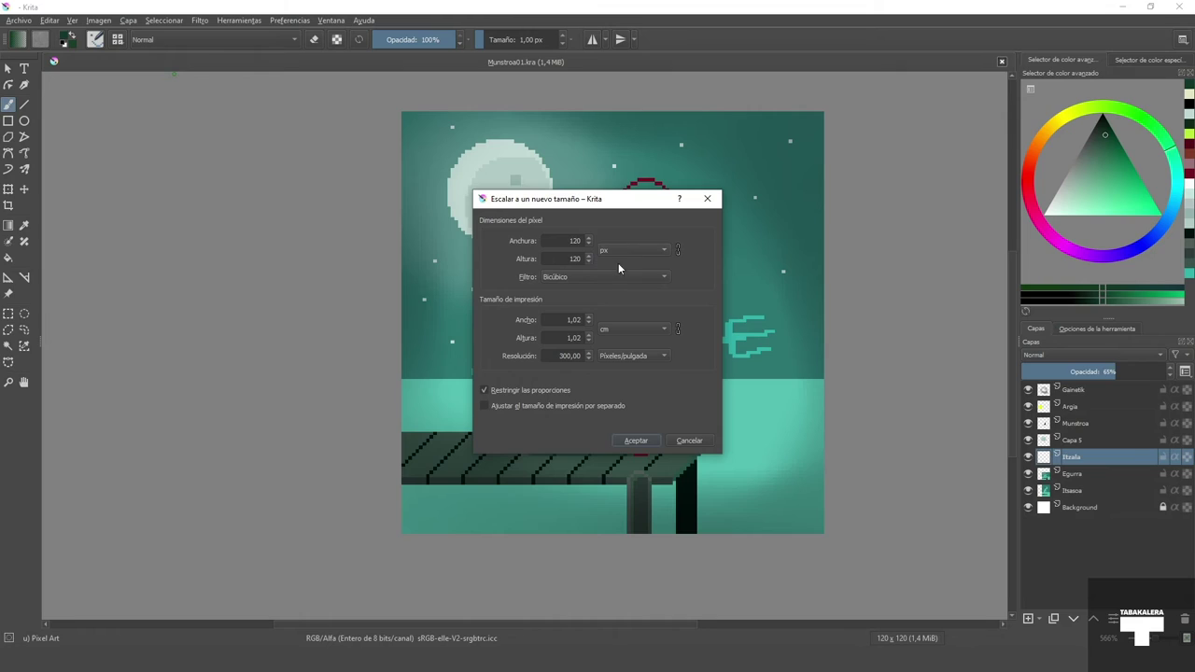
left_click(585, 277)
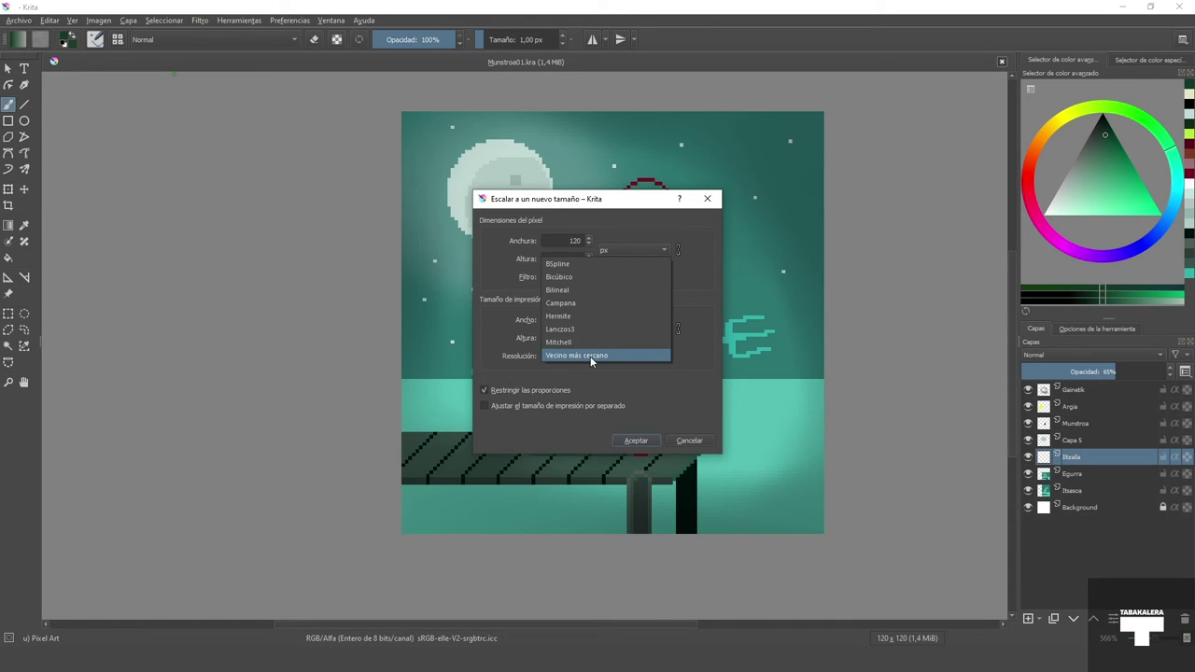
left_click(588, 356)
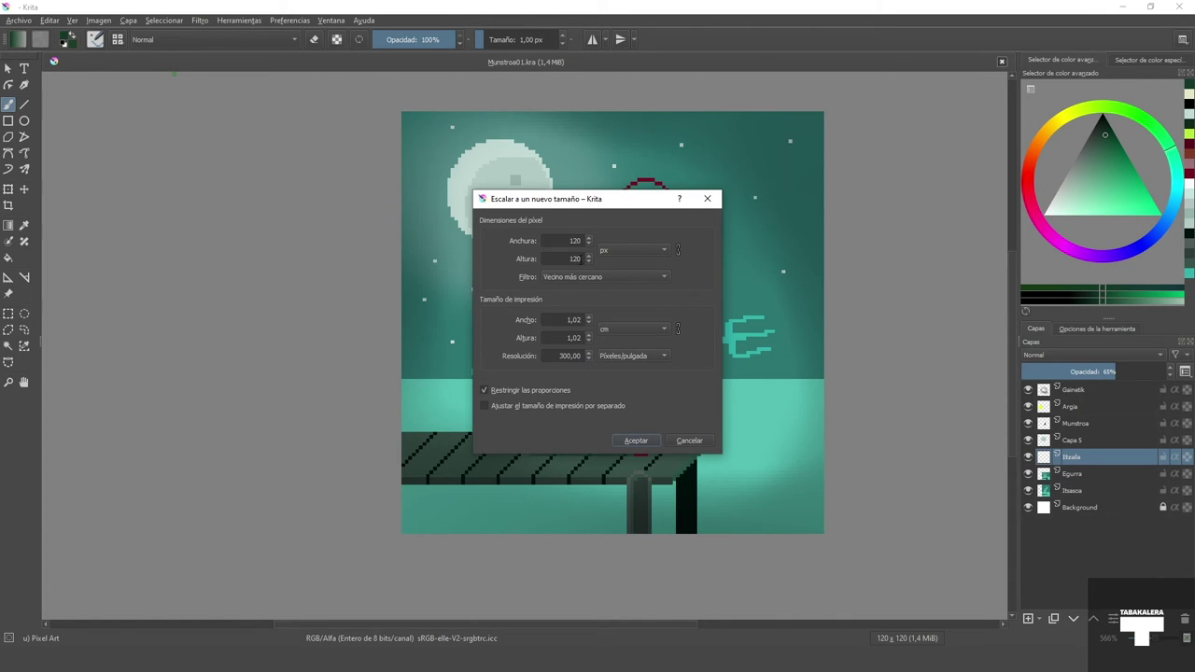
Step: Set the width to 1200 px with proportions constrained and scale the image to 1200 x 1200 px
left_click_drag(582, 241, 543, 262)
type("1200")
left_click(636, 440)
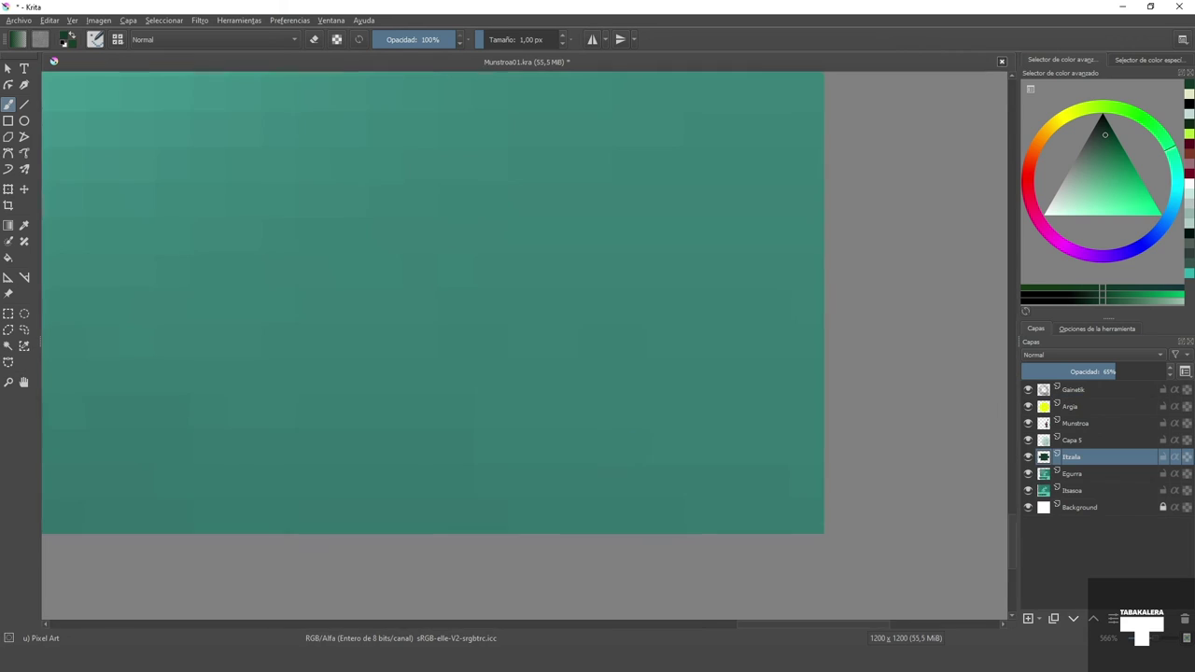
scroll(701, 335, "down", 9)
left_click_drag(590, 241, 622, 279)
scroll(630, 308, "up", 3)
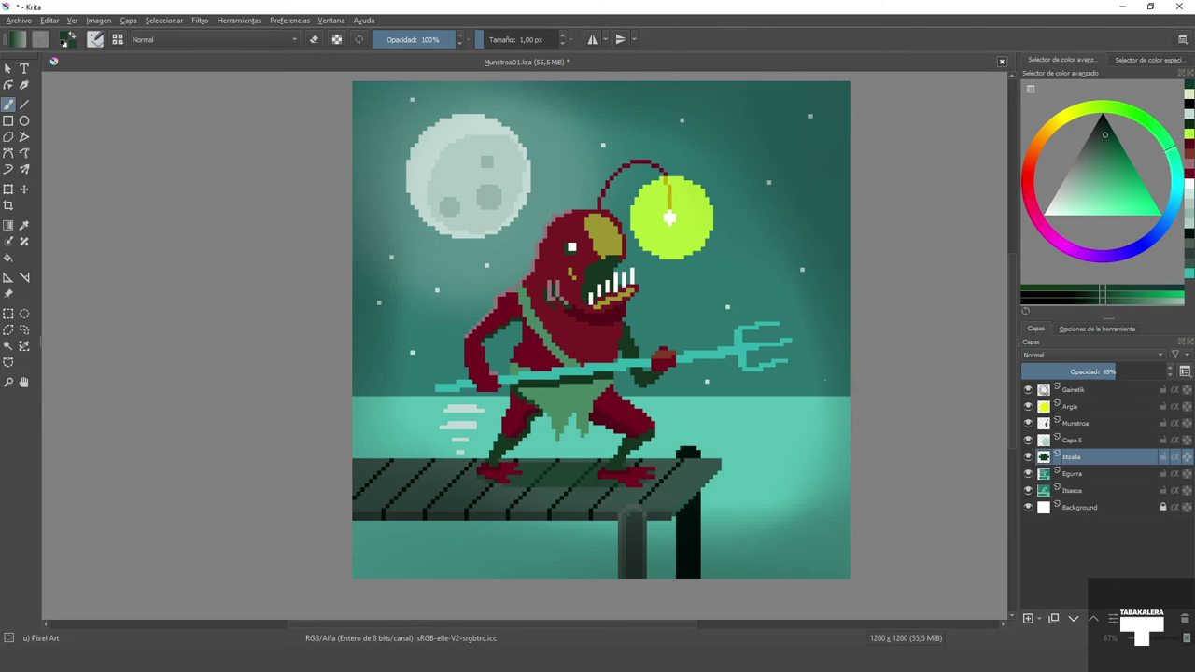
left_click_drag(950, 320, 927, 319)
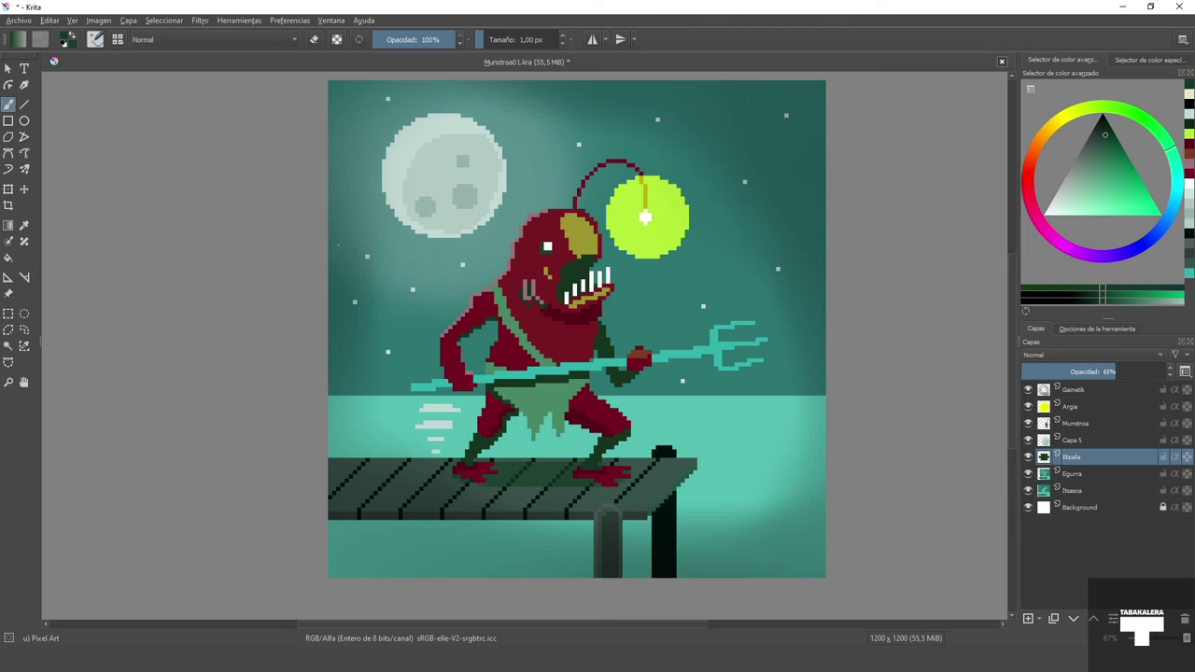
Step: Save the scaled picture to the desktop as the PNG image Munstroa01.png, keeping the default PNG options
left_click(18, 21)
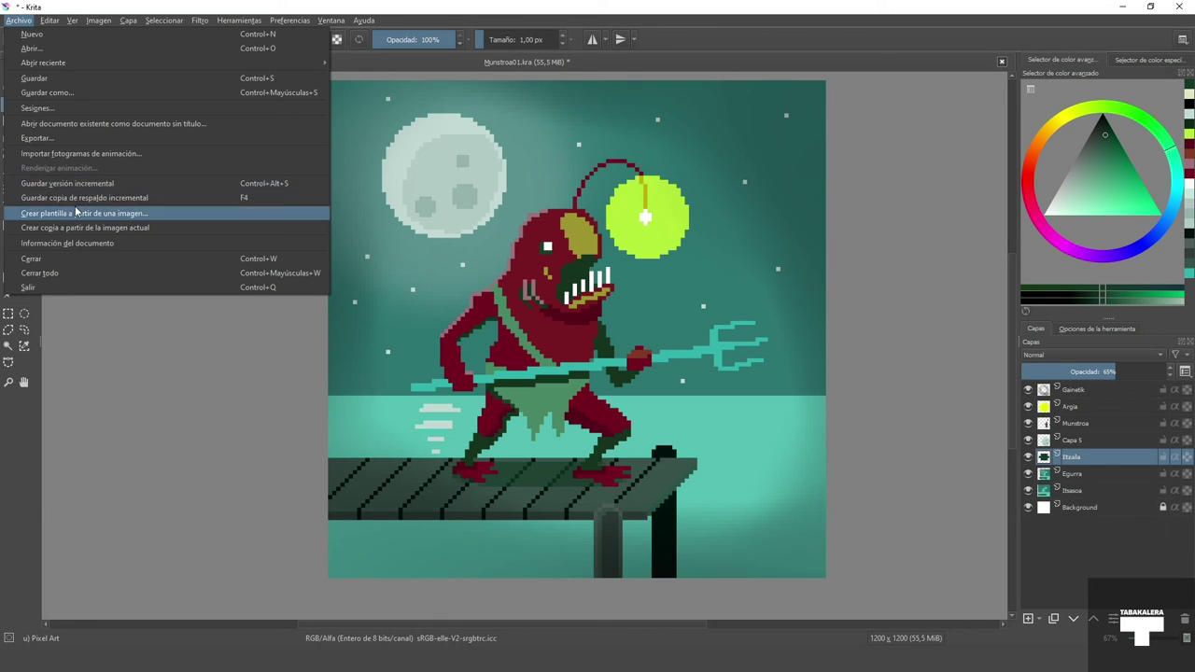
left_click(70, 94)
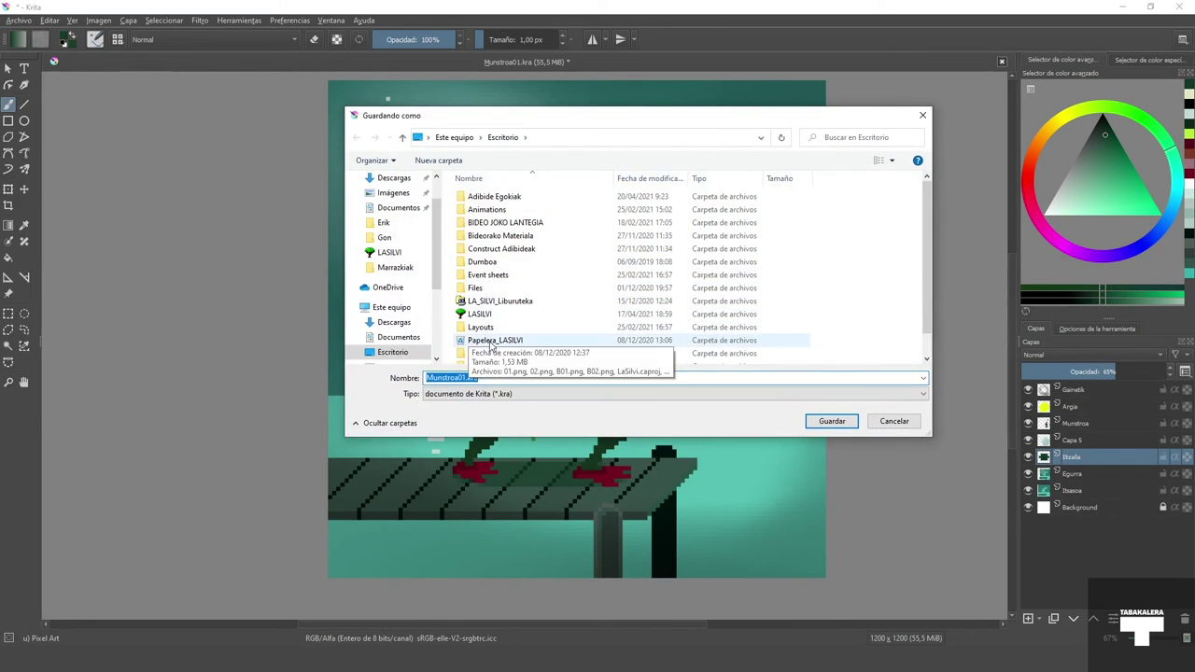
left_click(554, 394)
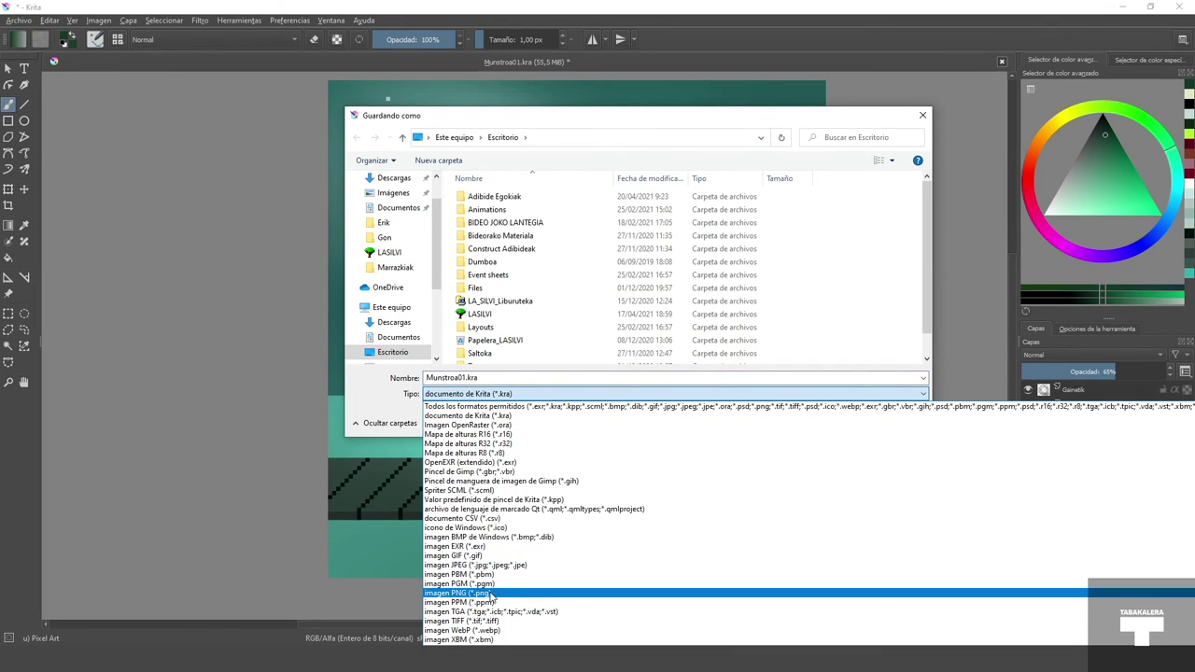
key("Escape")
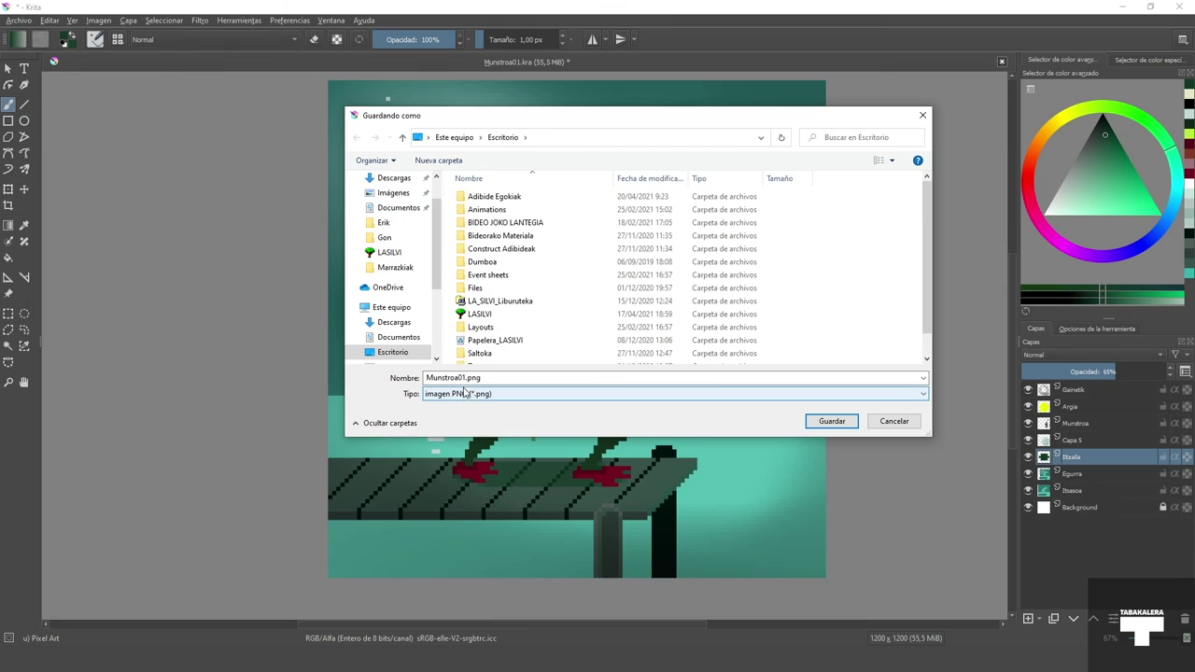
left_click(459, 377)
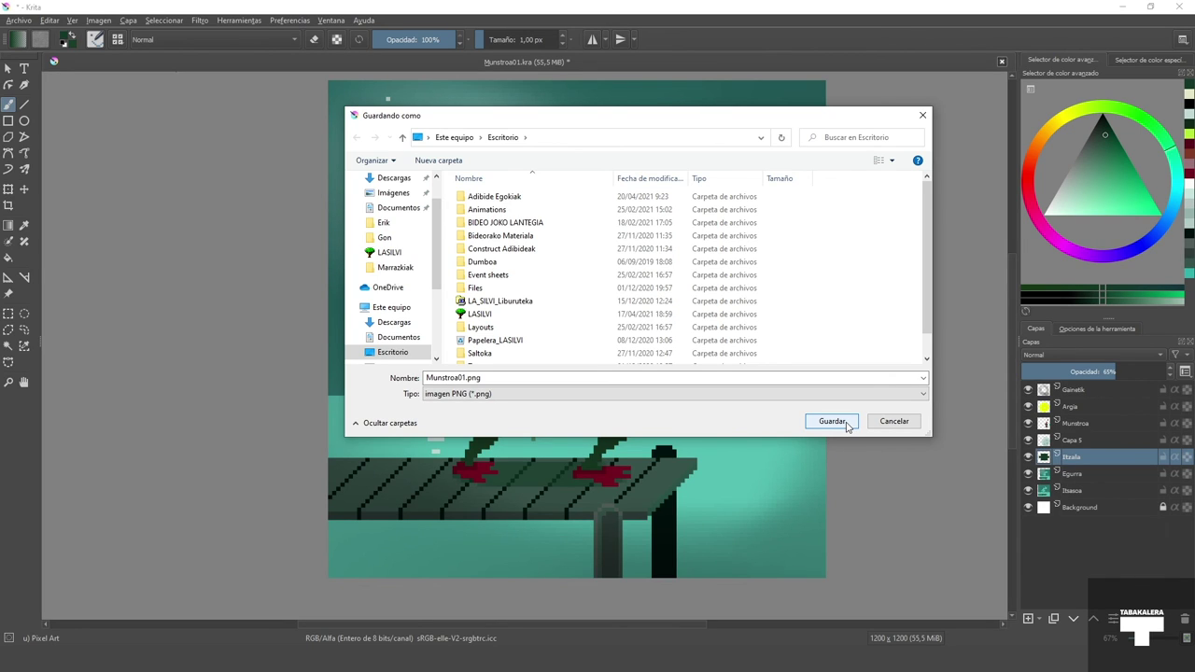
left_click(831, 421)
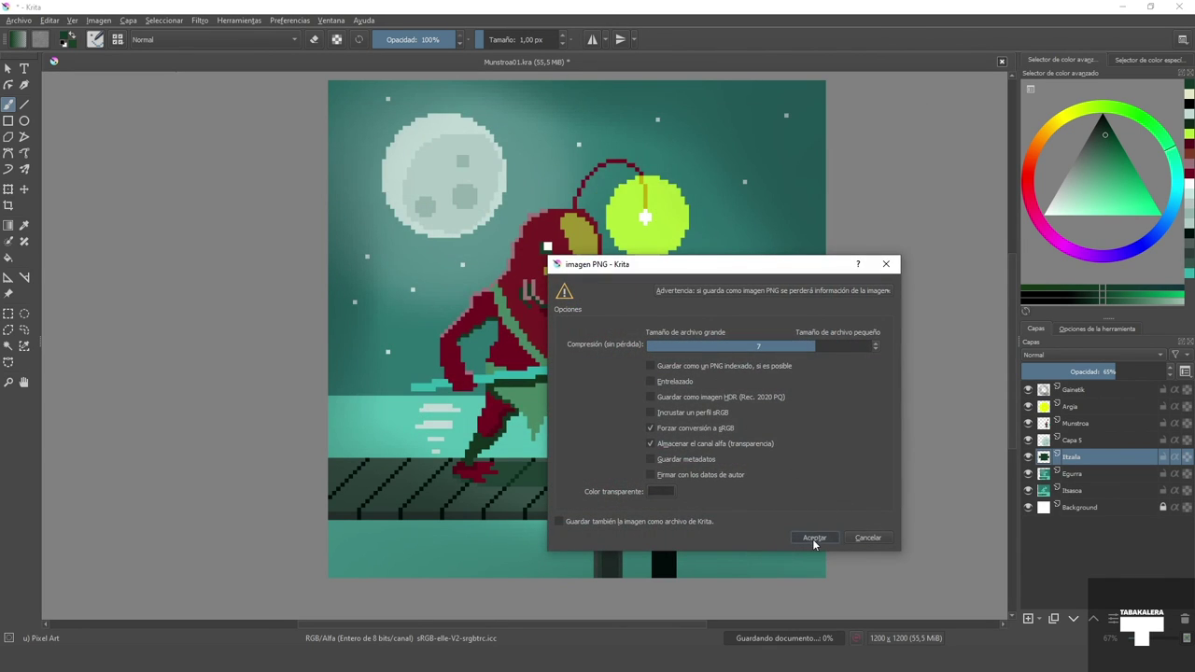
left_click(813, 539)
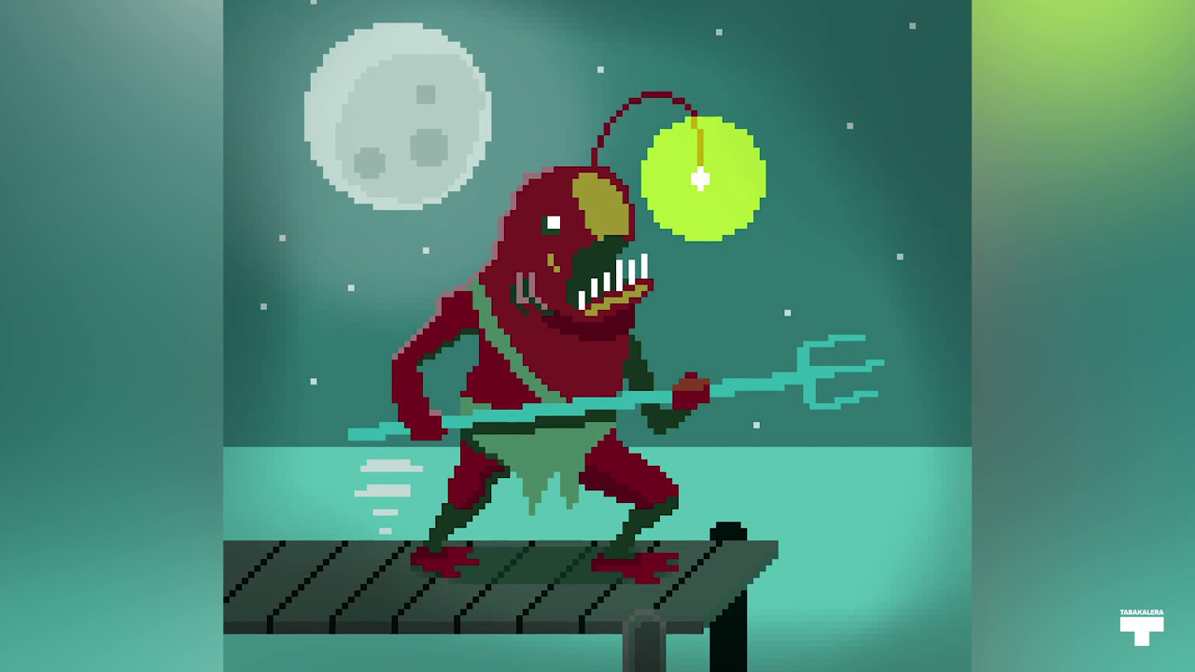